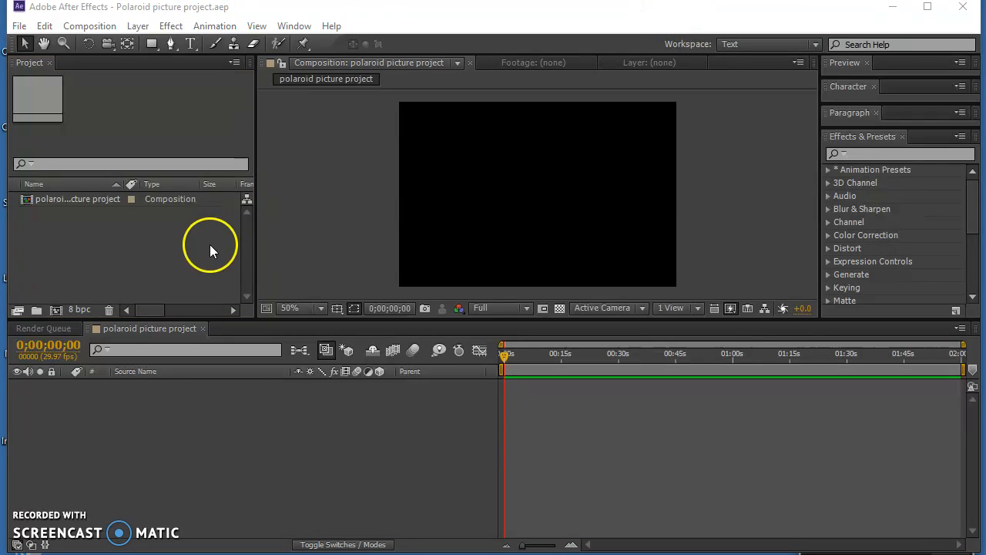
- Import the image polaroid-film-frame-1044912.jpg from the desktop into the project
right_click(94, 250)
mouse_move(152, 316)
click(321, 312)
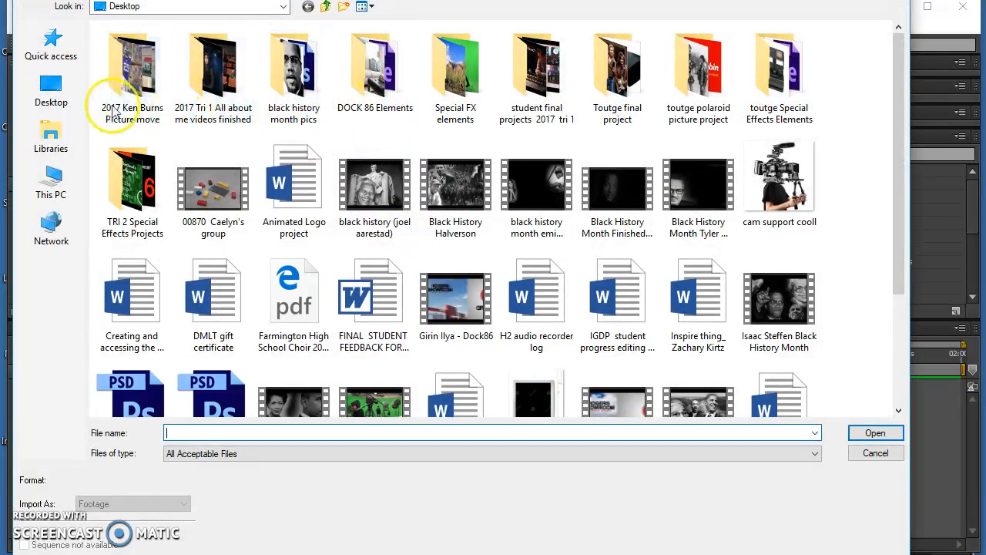
click(51, 88)
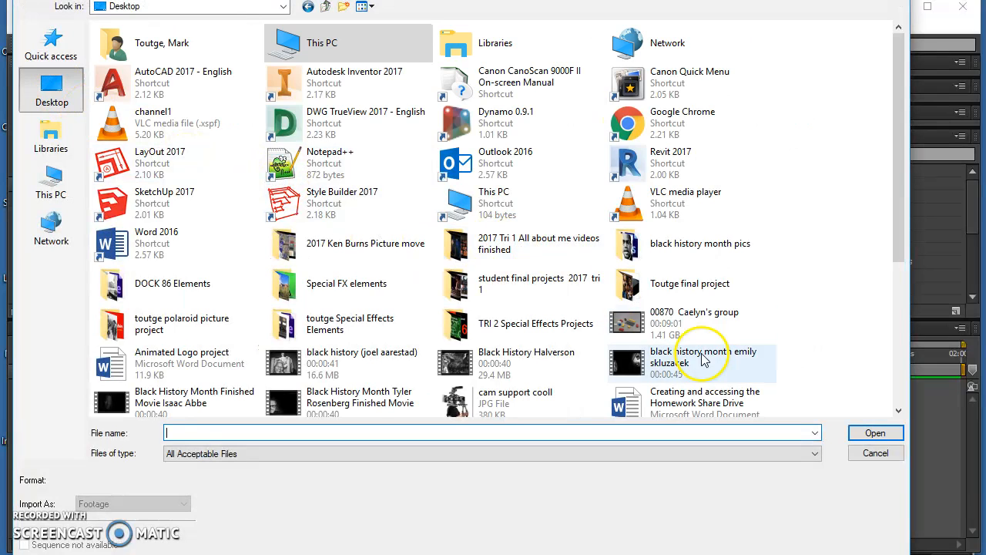
drag(894, 249, 900, 403)
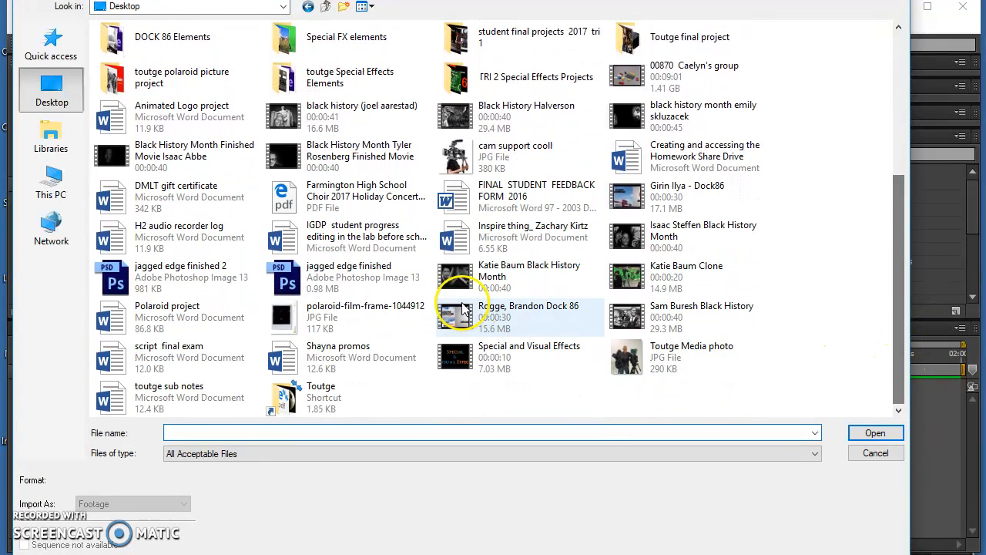
click(305, 312)
click(874, 434)
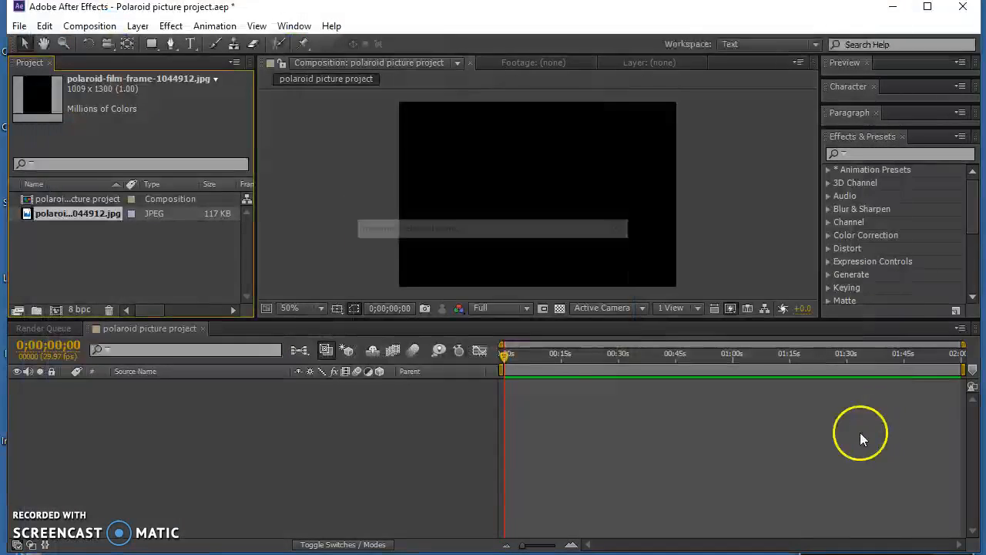
- Import all the photos in the desktop's polaroid picture project folder, from the football to the media photo copy, as footage
double_click(95, 258)
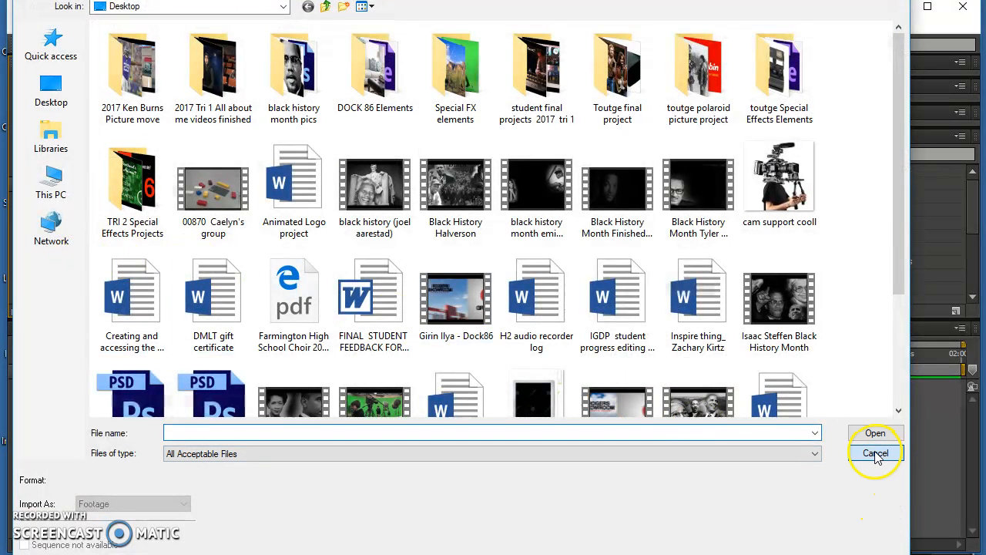
click(875, 453)
right_click(132, 284)
mouse_move(196, 353)
click(356, 345)
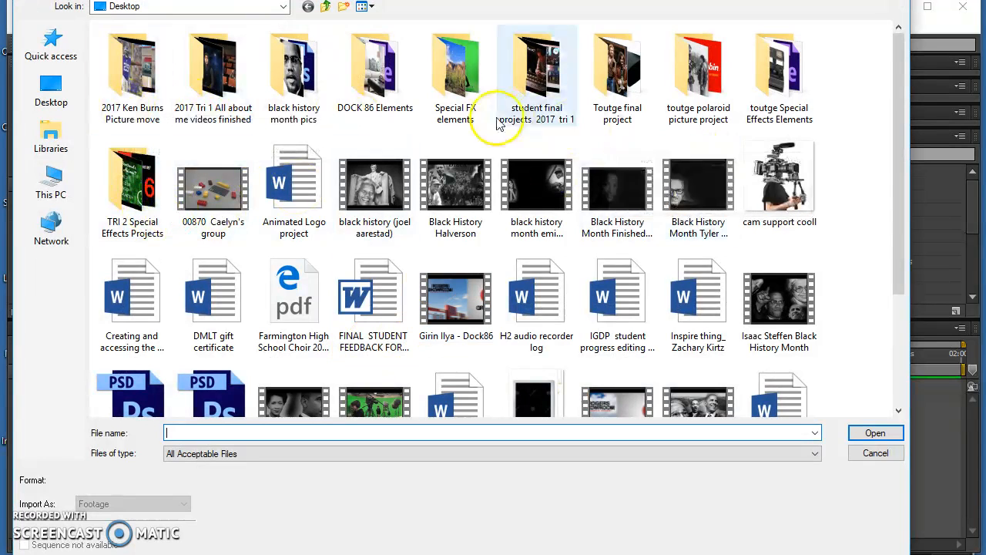
double_click(693, 70)
drag(883, 195, 123, 77)
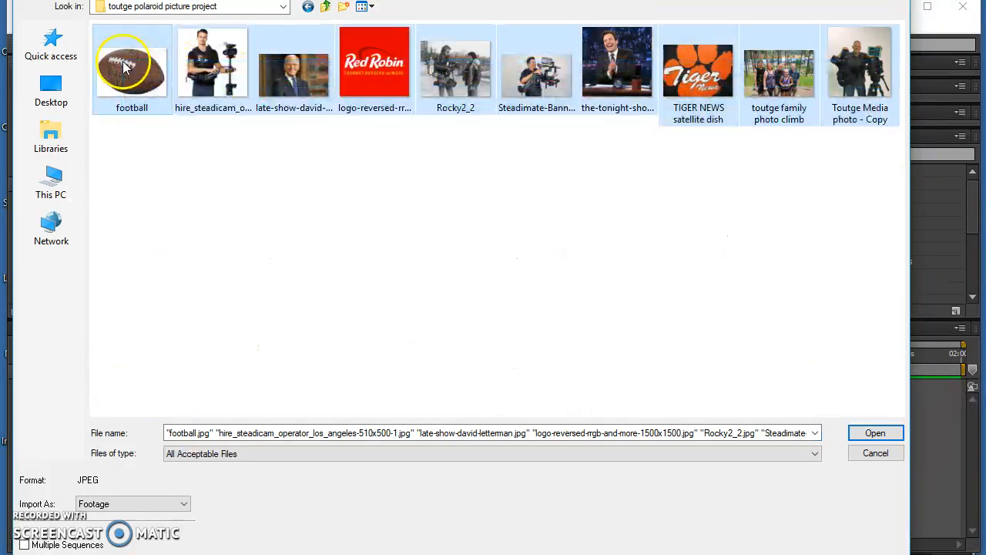
click(877, 433)
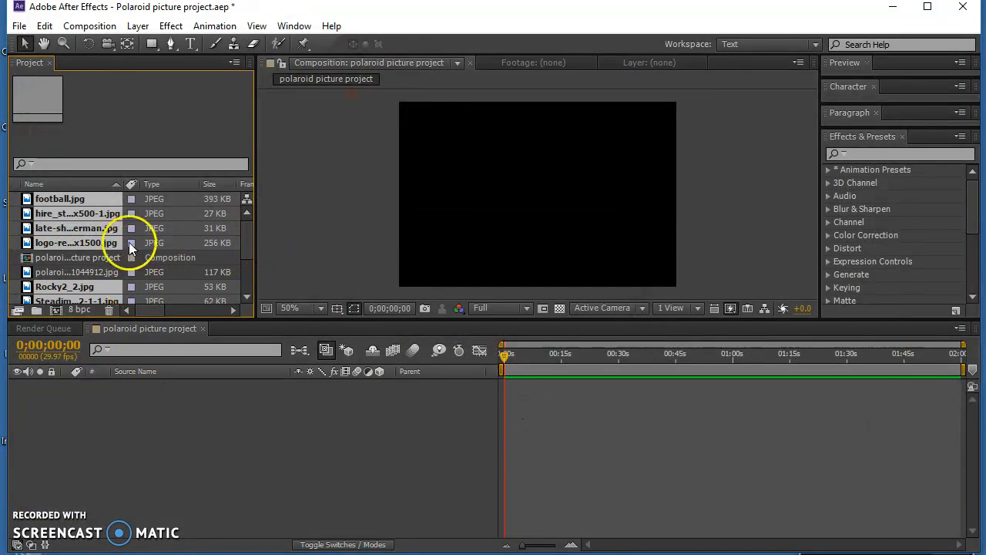
click(72, 262)
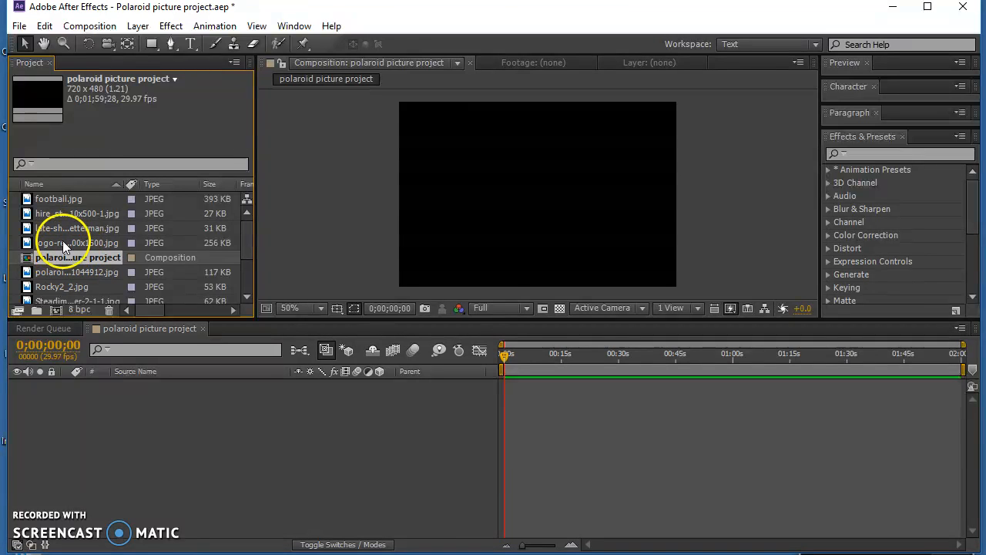
right_click(63, 242)
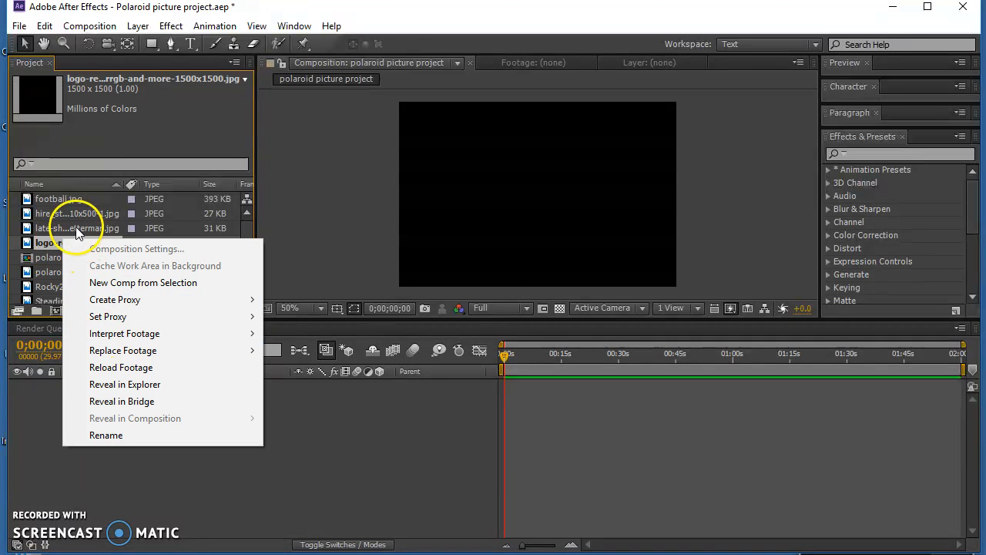
click(75, 229)
- Create a new NTSC DV Widescreen composition named pre-comp 1 with a duration of 0;00;59;28
scroll(243, 267, down, 2)
right_click(90, 294)
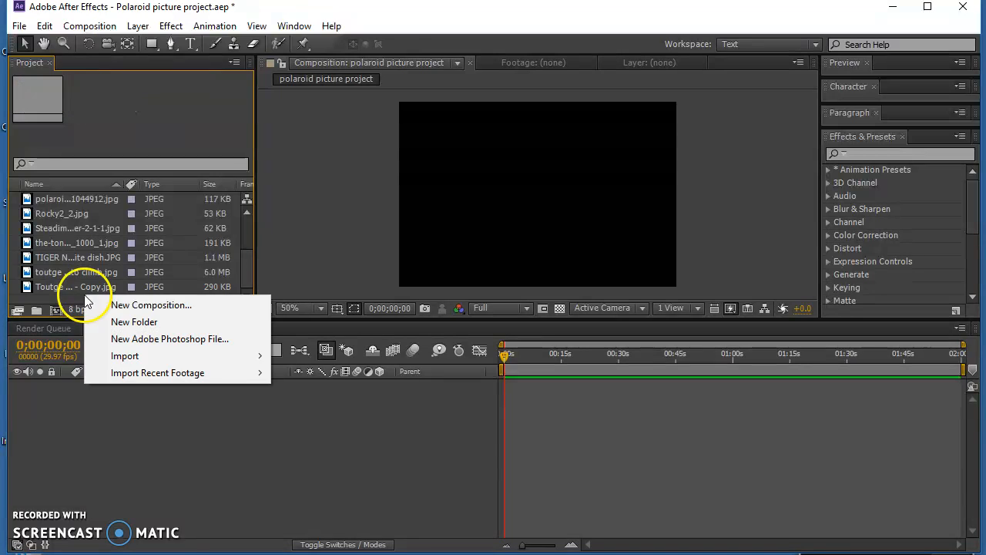
click(172, 299)
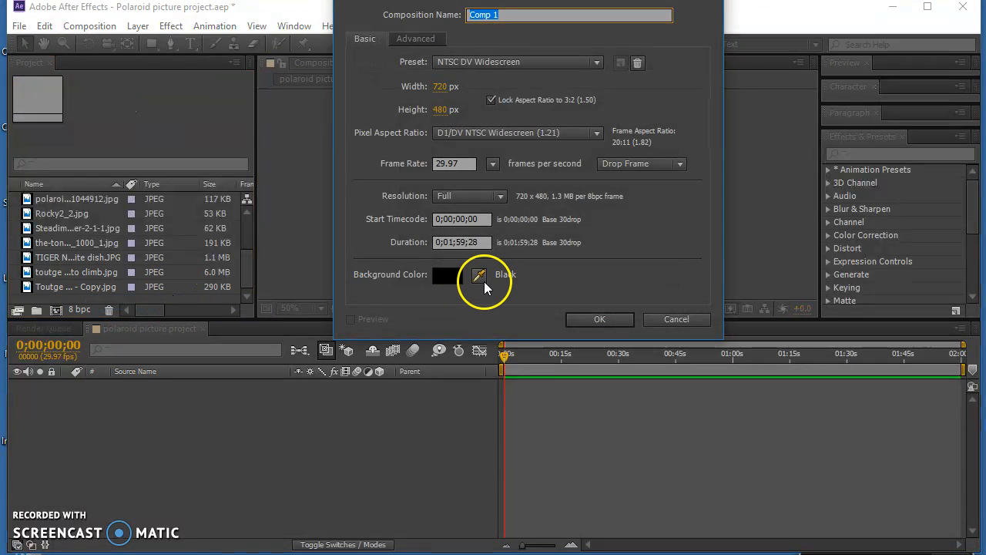
text(pre-com)
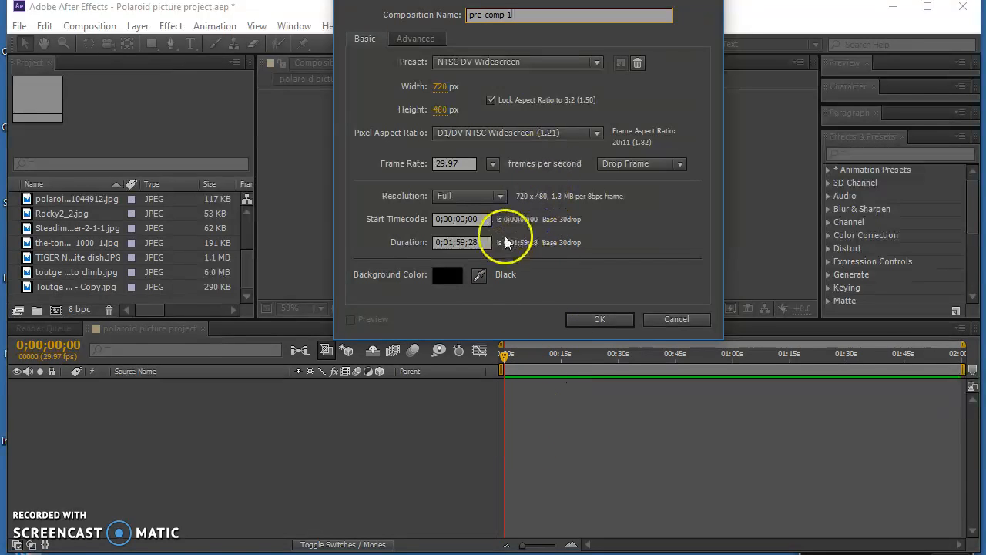
click(478, 242)
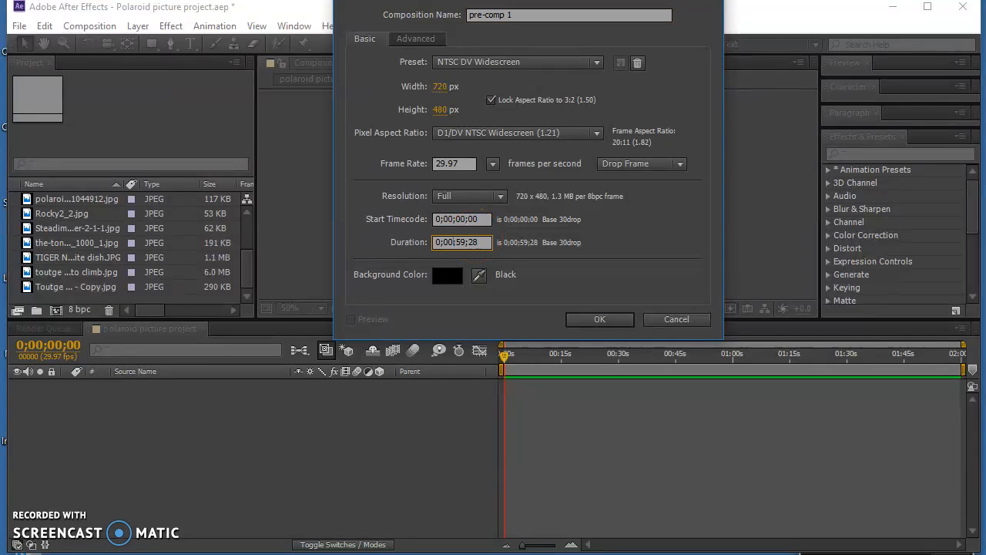
click(614, 320)
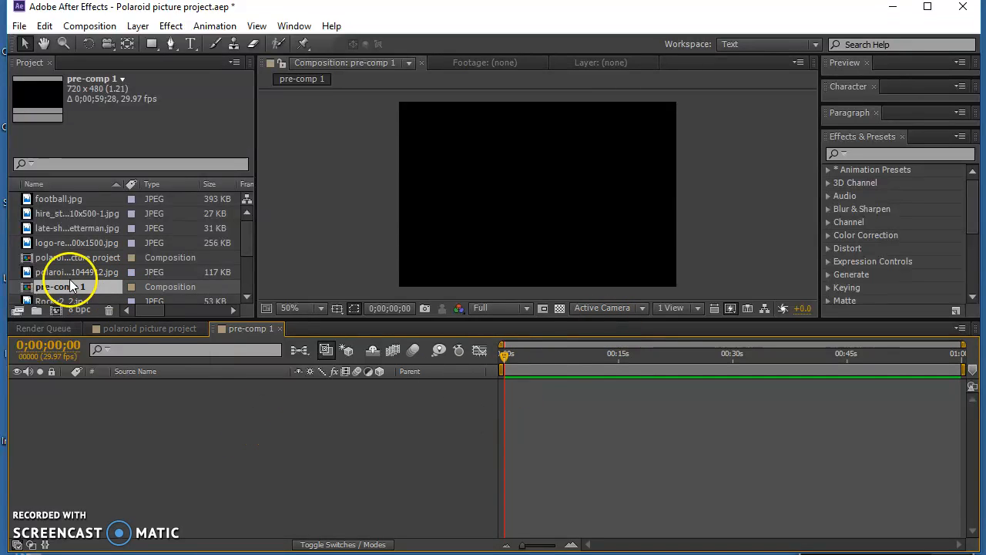
click(73, 259)
click(61, 287)
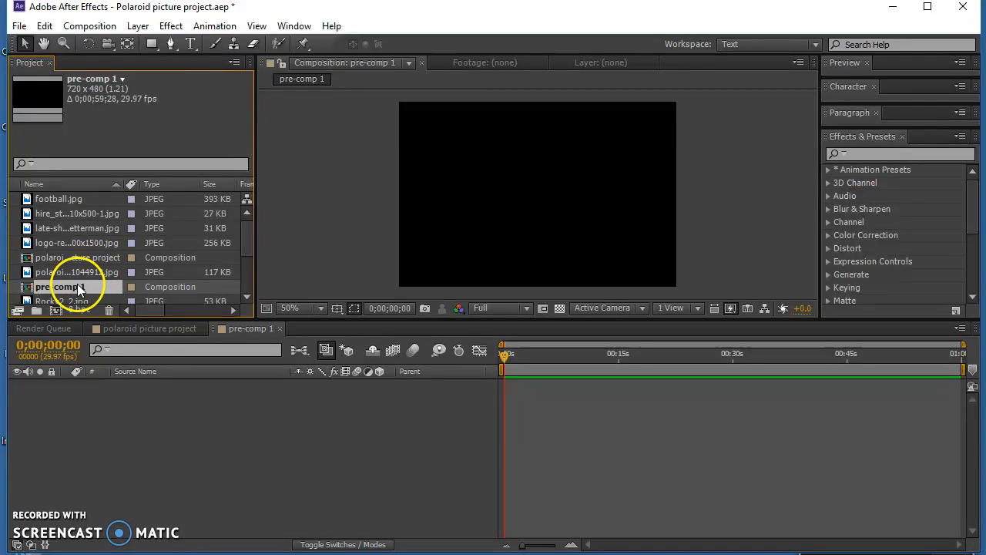
right_click(63, 286)
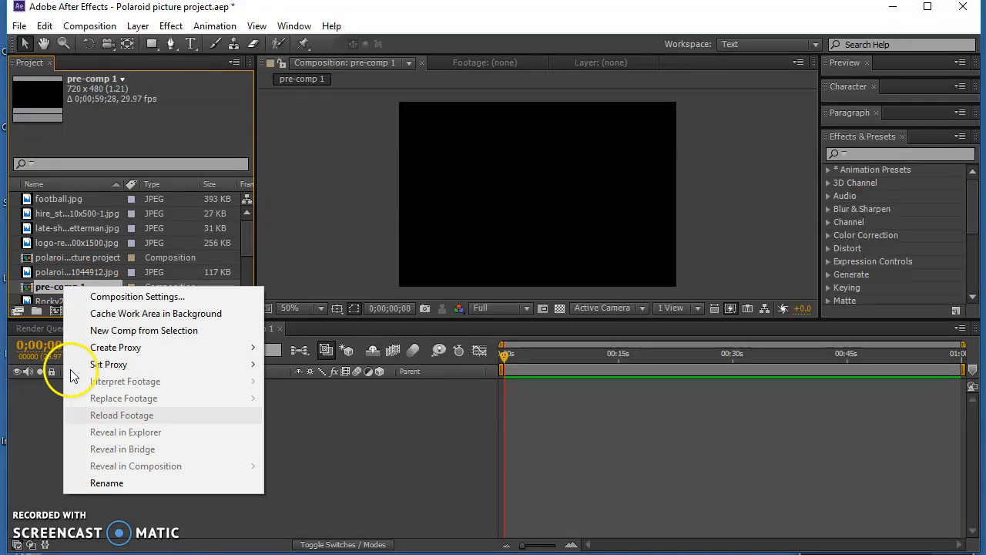
click(39, 367)
click(62, 272)
click(61, 286)
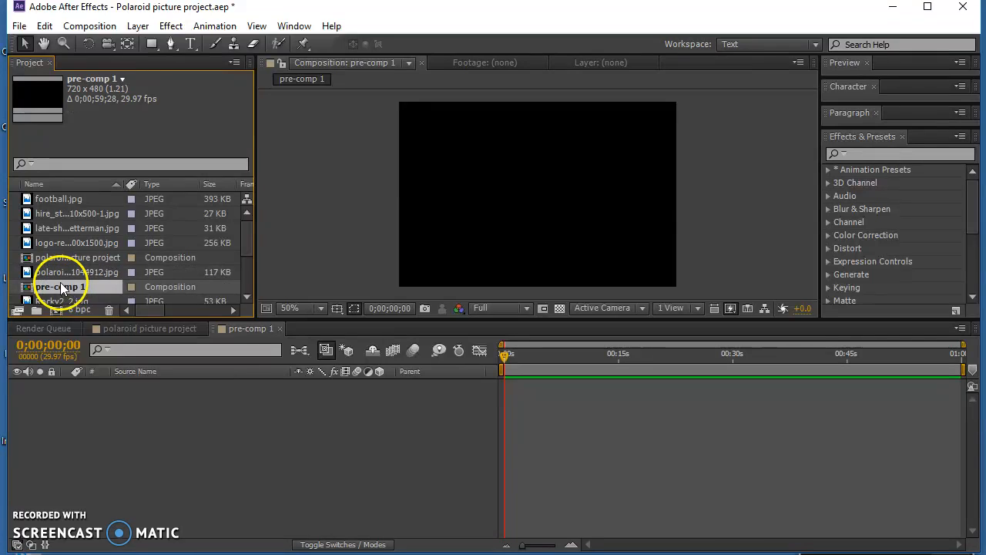
right_click(61, 287)
click(53, 295)
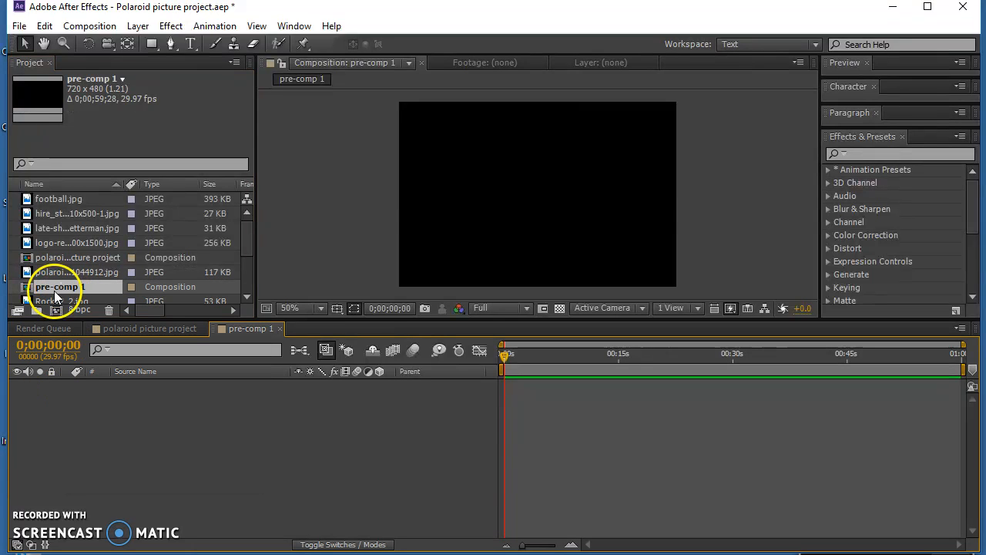
- Copy pre-comp 1 and paste it three times to make pre-comps 2, 3 and 4 in the project
scroll(245, 270, down, 3)
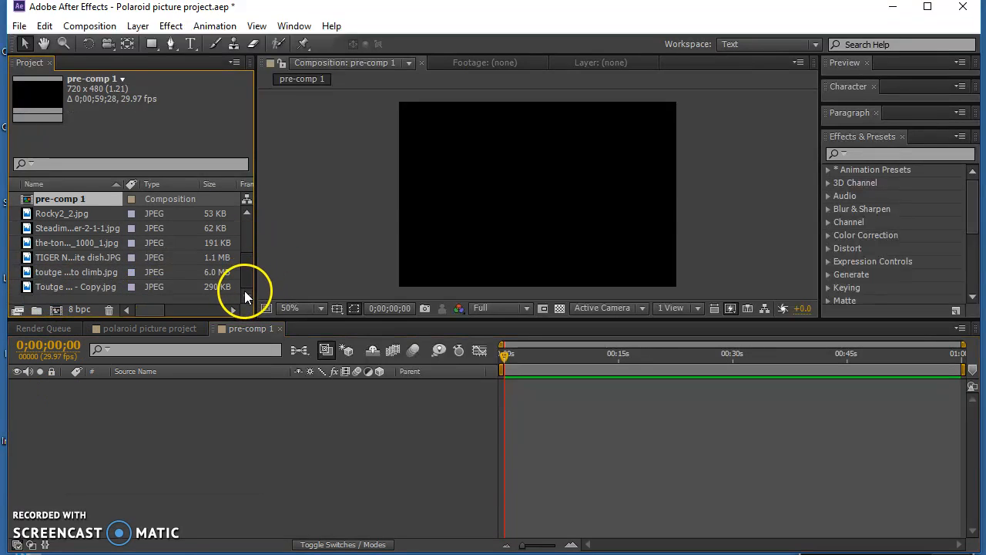
click(66, 214)
click(65, 202)
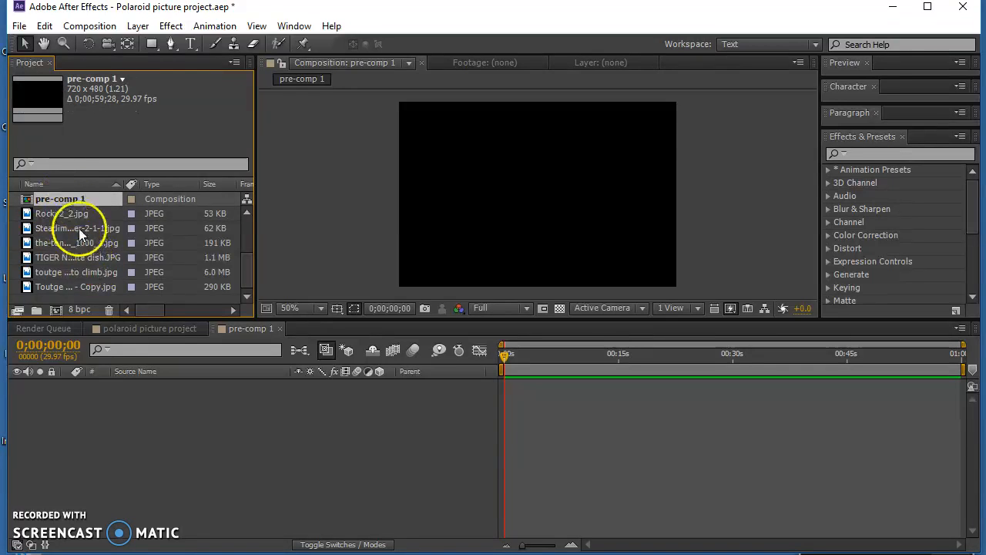
click(74, 299)
key(ctrl+v)
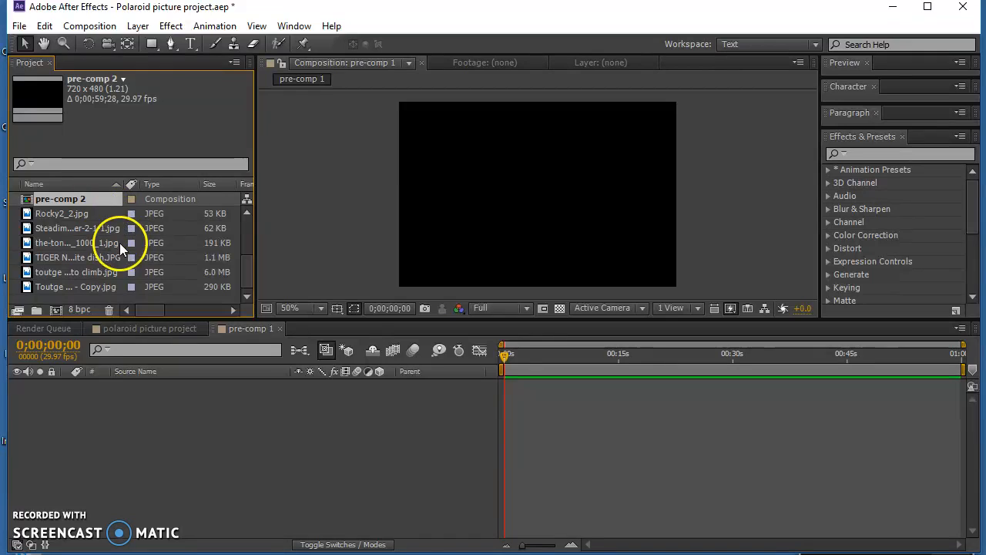
key(ctrl+v)
click(92, 297)
key(ctrl+v)
mouse_move(246, 262)
mouse_down()
mouse_move(246, 221)
mouse_move(244, 260)
mouse_up()
- Add polaroid-film-frame-1044912.jpg as a layer in pre-comp 1 and review that composition's settings
click(65, 214)
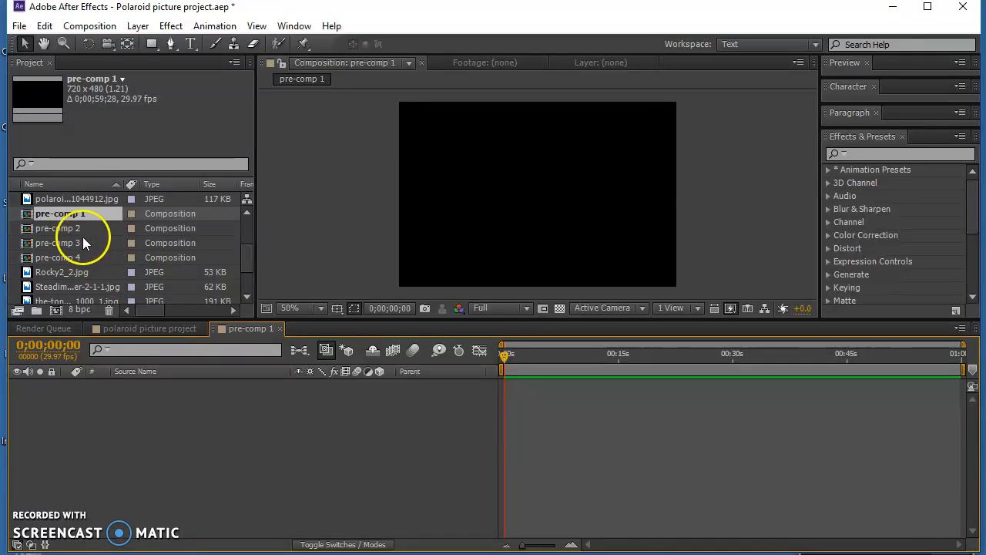
drag(60, 193, 248, 484)
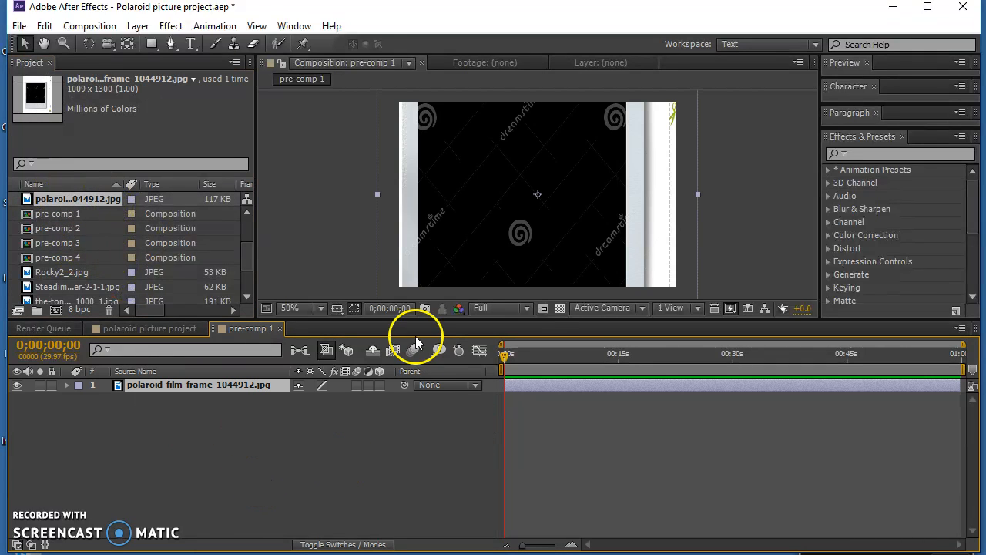
click(89, 26)
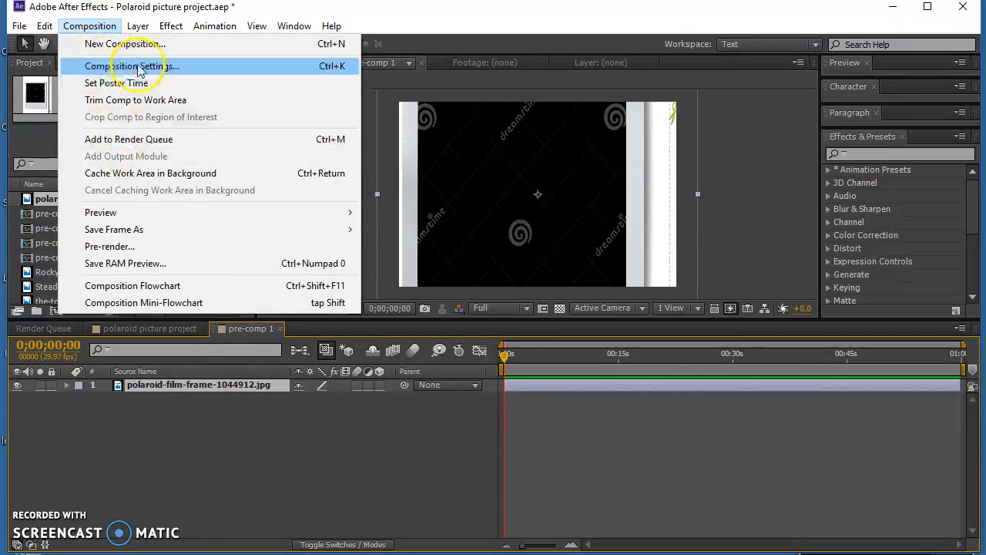
click(137, 67)
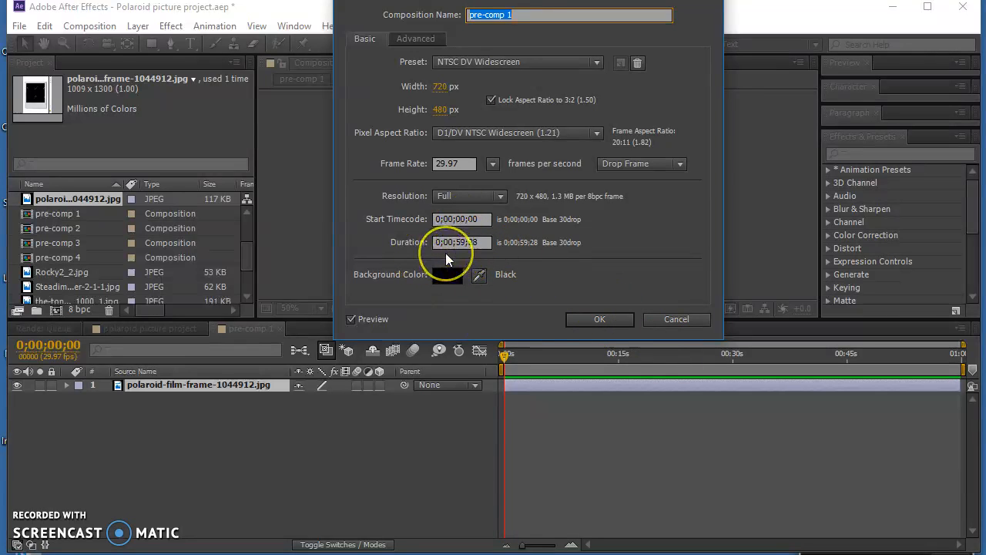
click(620, 319)
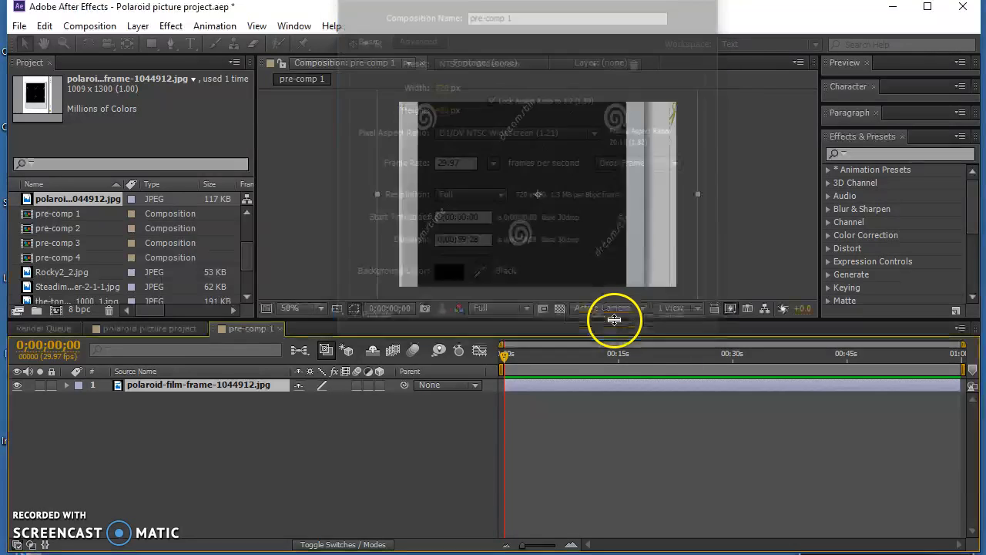
- Scale the polaroid frame layer to 47% in both dimensions and set the viewer magnification to 50%
click(322, 308)
click(319, 450)
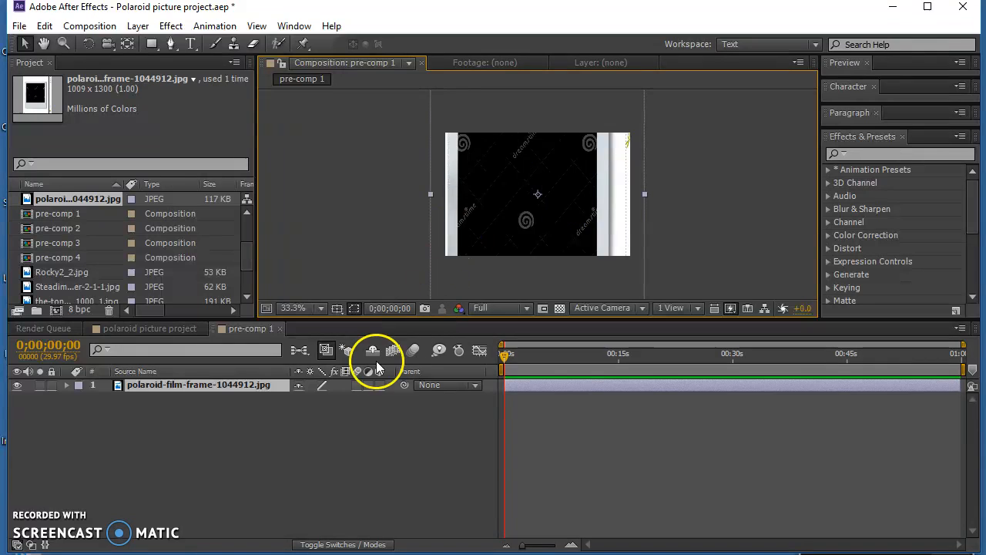
click(66, 385)
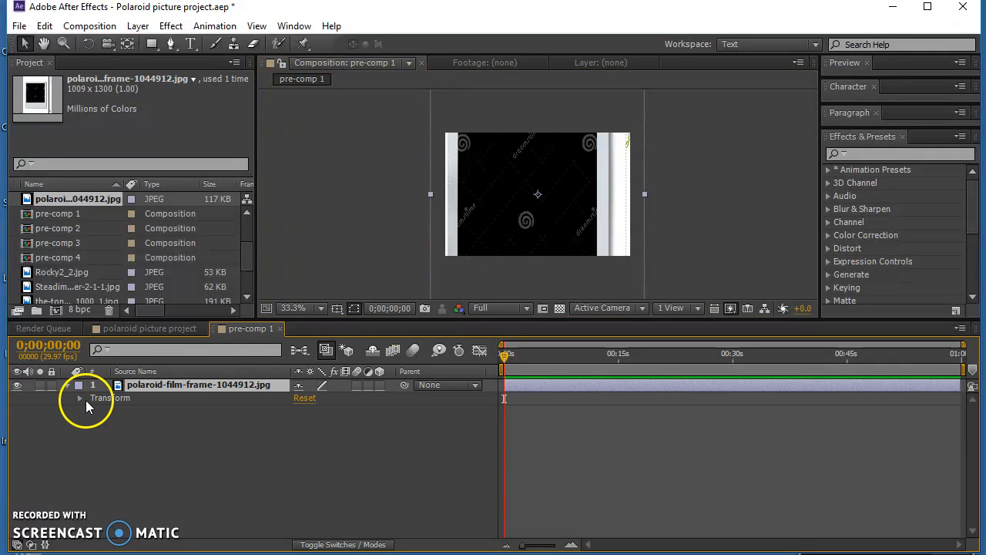
click(79, 400)
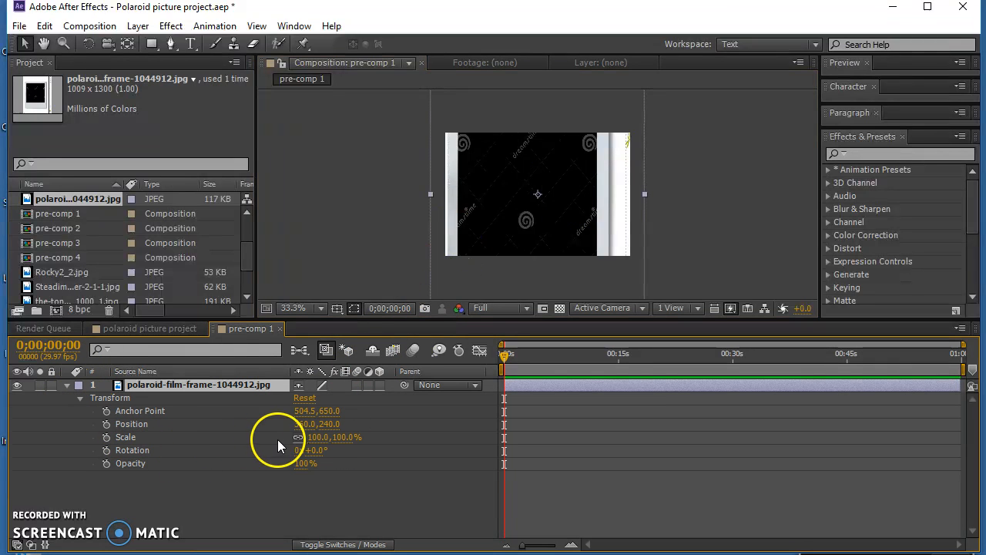
drag(324, 440, 282, 439)
click(319, 309)
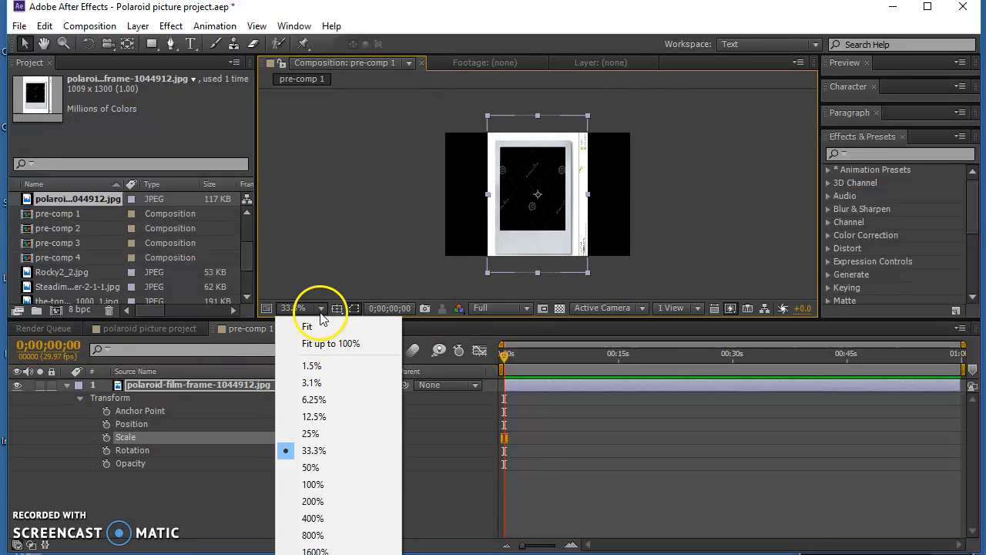
click(310, 467)
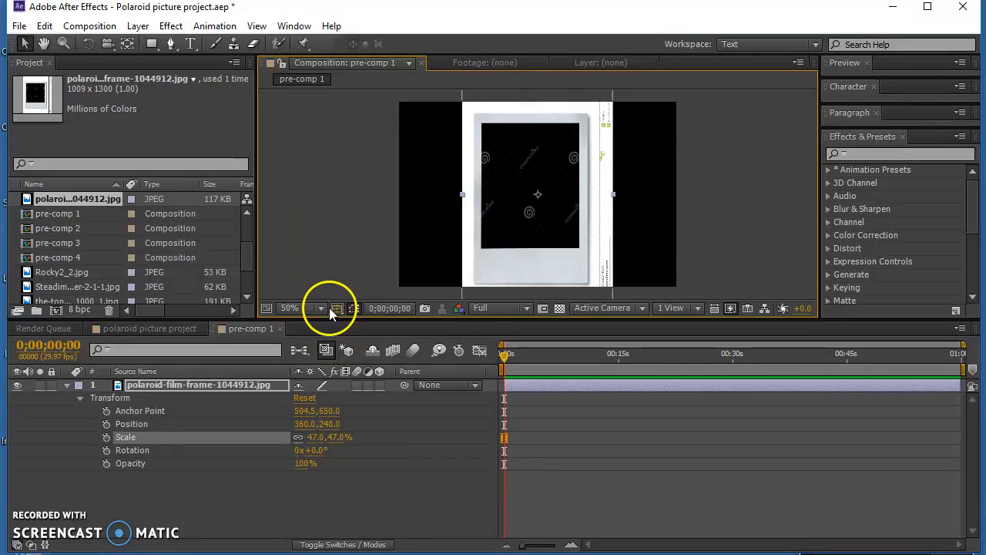
click(329, 309)
click(322, 485)
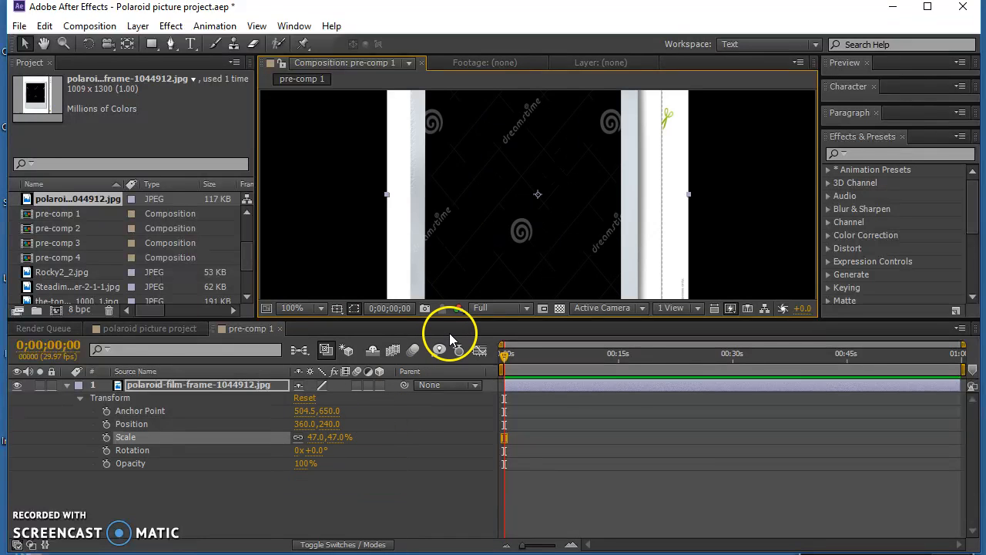
click(320, 309)
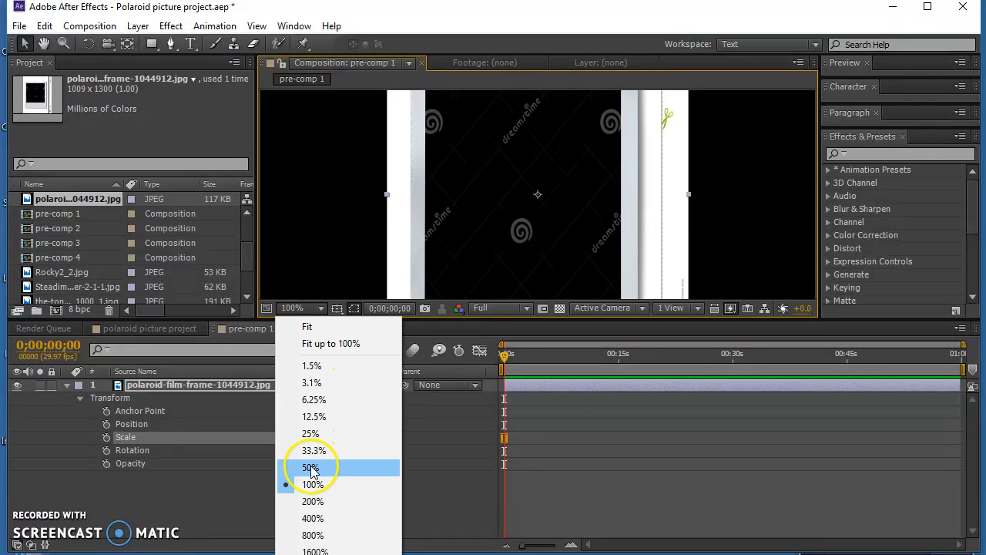
click(312, 467)
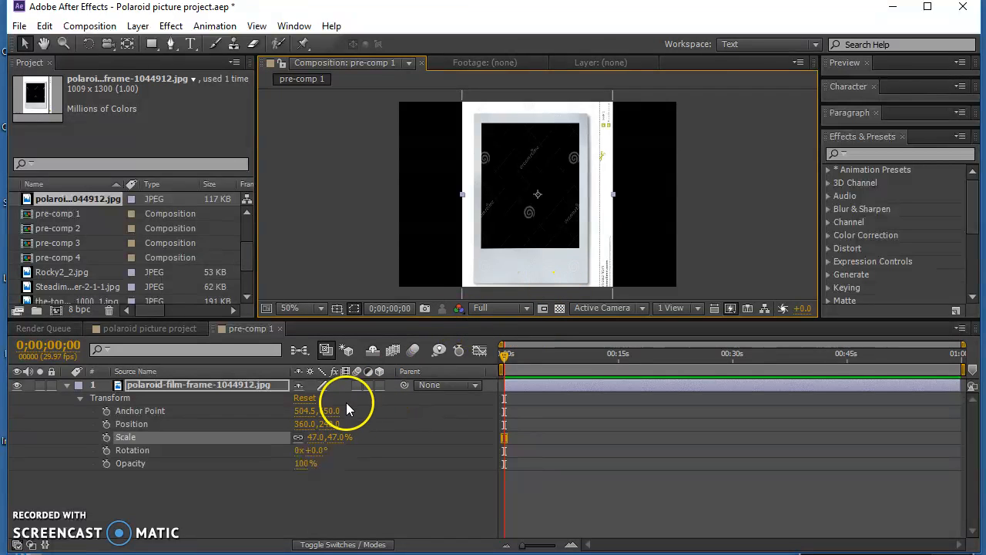
- Scale the polaroid frame layer in pre-comp 1 to 41% and add a new mask to it
drag(312, 438, 305, 437)
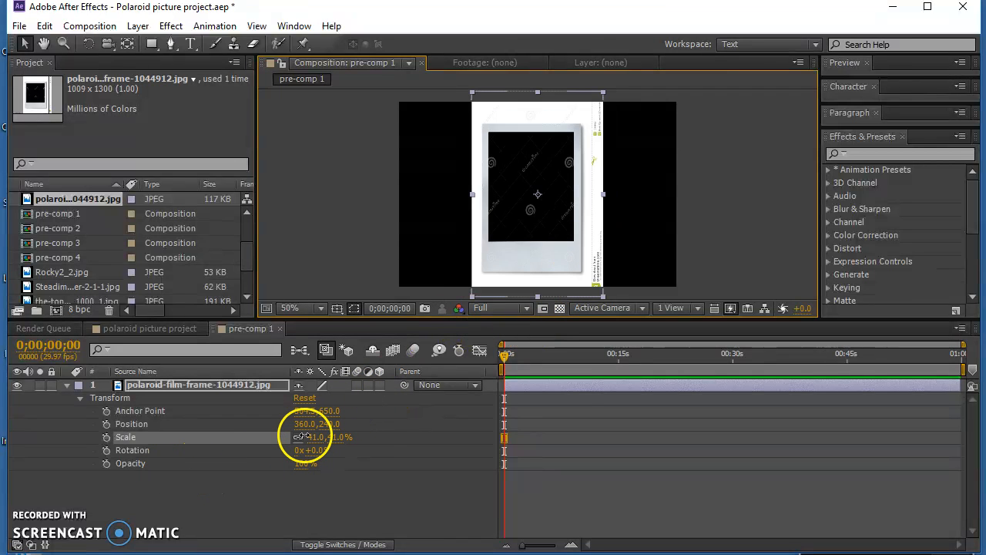
click(234, 386)
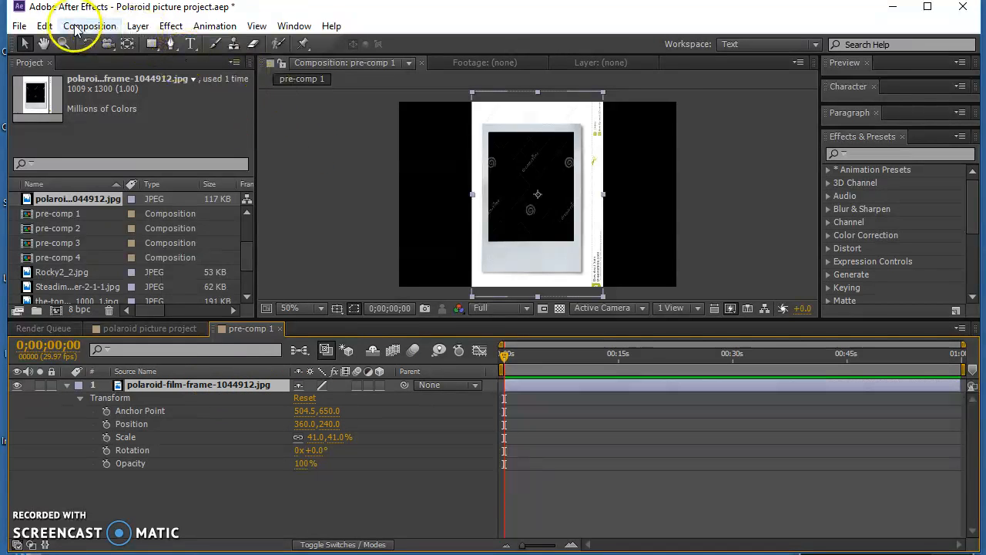
click(138, 25)
mouse_move(185, 128)
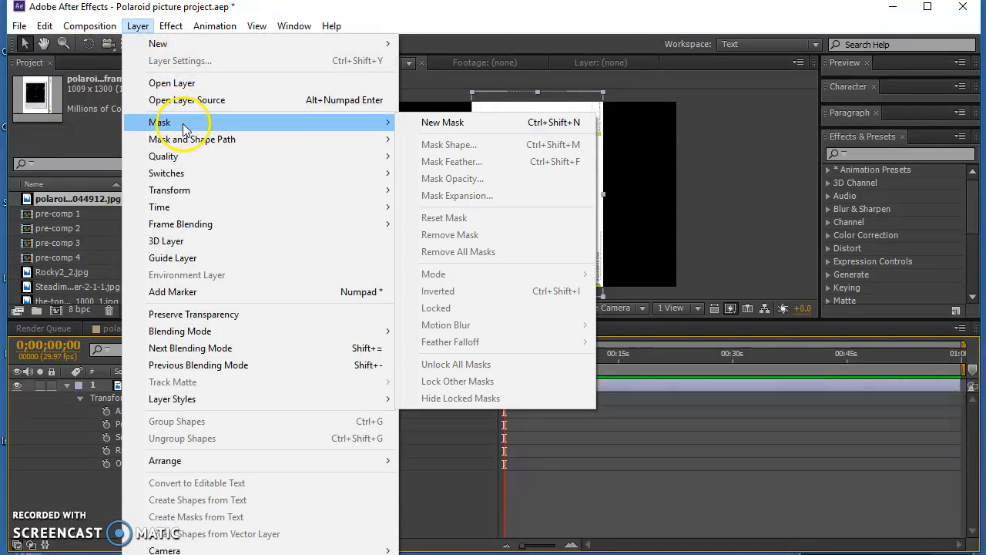
click(470, 123)
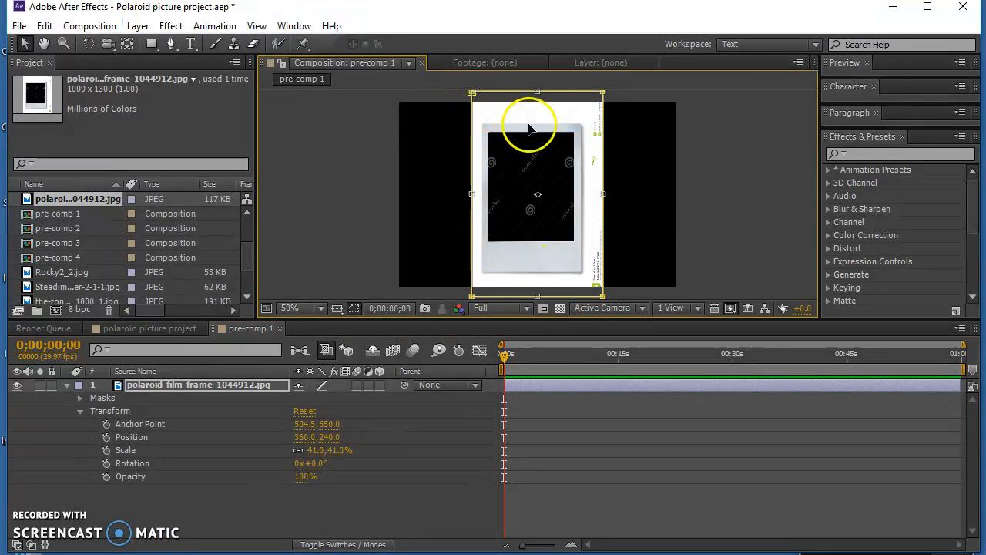
- Pull in all four sides of the mask to the polaroid's edges, cropping away the surrounding white background, and deselect the layer
drag(536, 93, 538, 124)
drag(470, 211, 481, 211)
drag(542, 296, 543, 273)
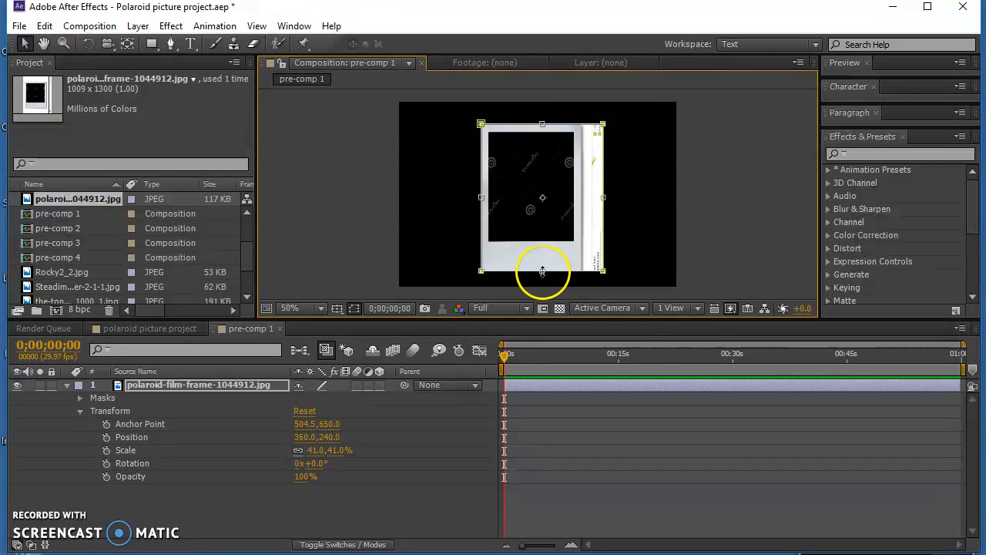
drag(602, 199, 582, 200)
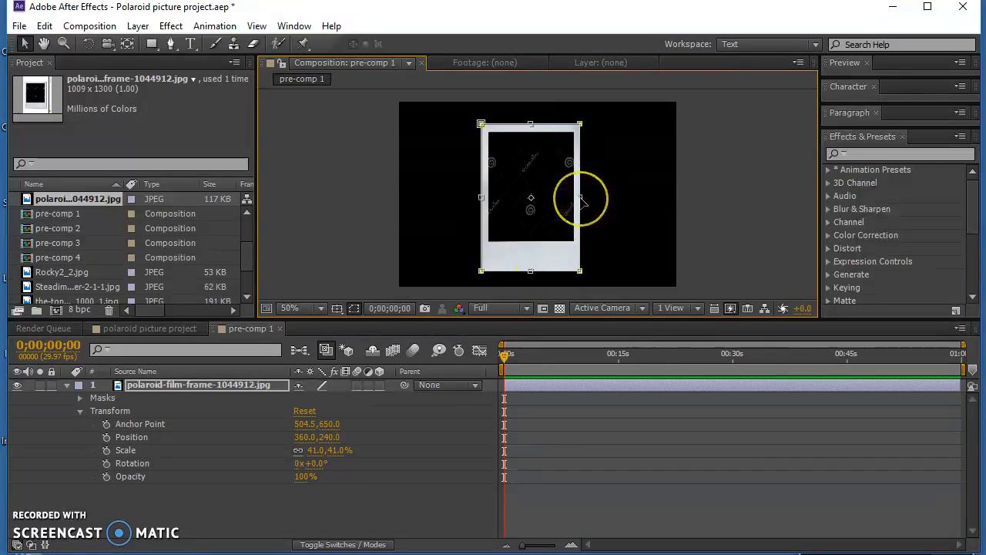
click(587, 249)
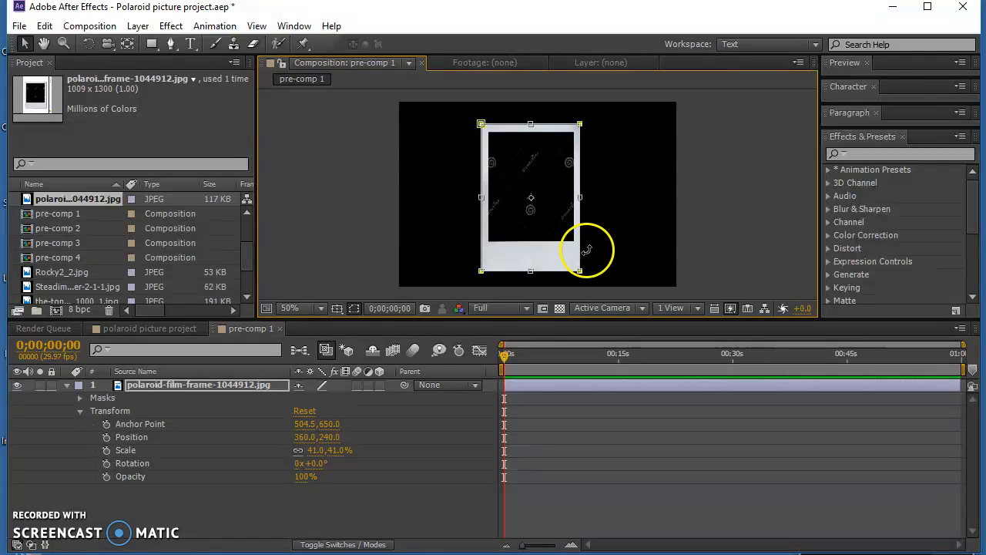
click(410, 520)
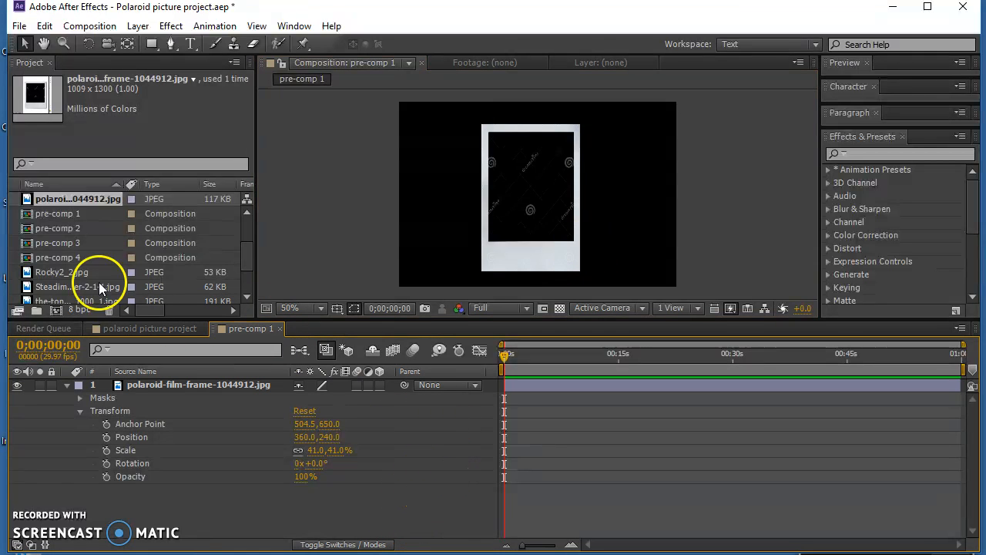
- Delete pre-comp 4, pre-comp 3 and pre-comp 2 from the project
click(247, 252)
drag(247, 252, 247, 259)
click(66, 214)
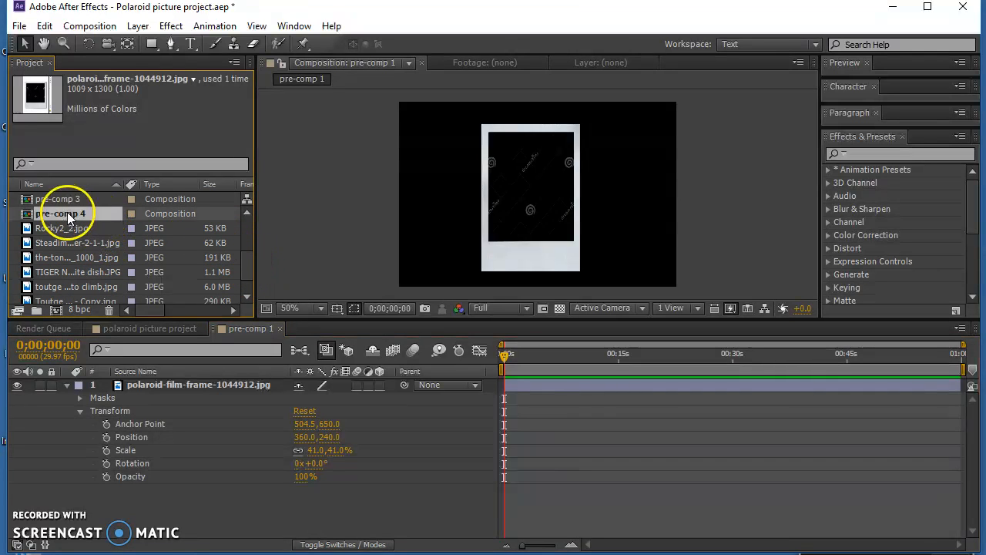
key(Delete)
click(69, 215)
key(Delete)
click(59, 214)
key(Delete)
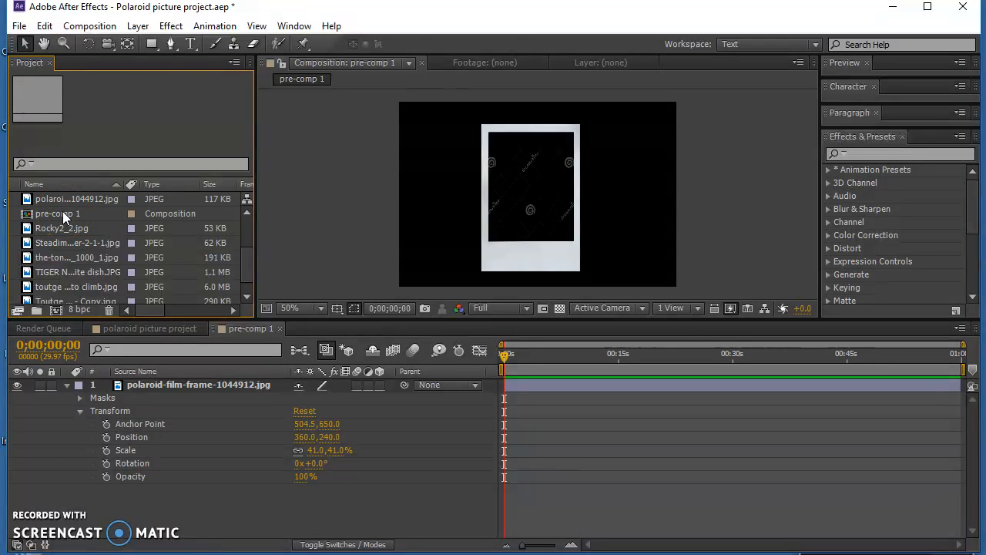
- Copy pre-comp 1 with its masked frame, paste it three times into the project, and open the first copy
click(62, 212)
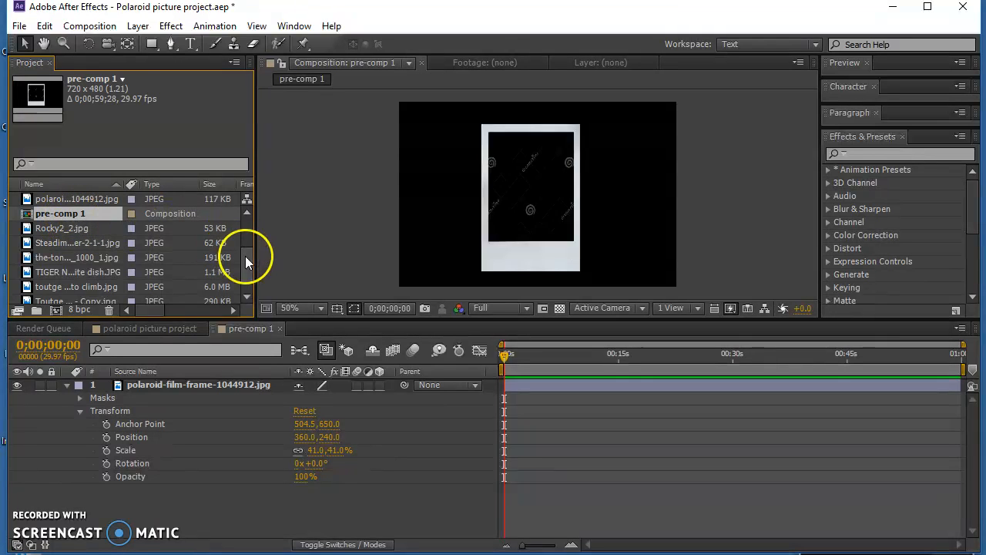
scroll(245, 262, down, 1)
click(139, 292)
click(132, 293)
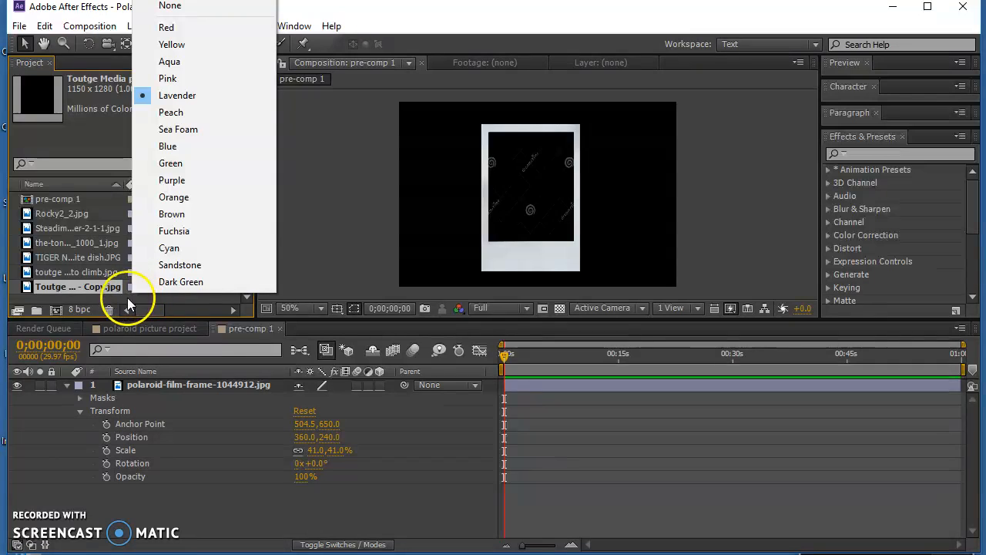
click(97, 298)
key(ctrl+v)
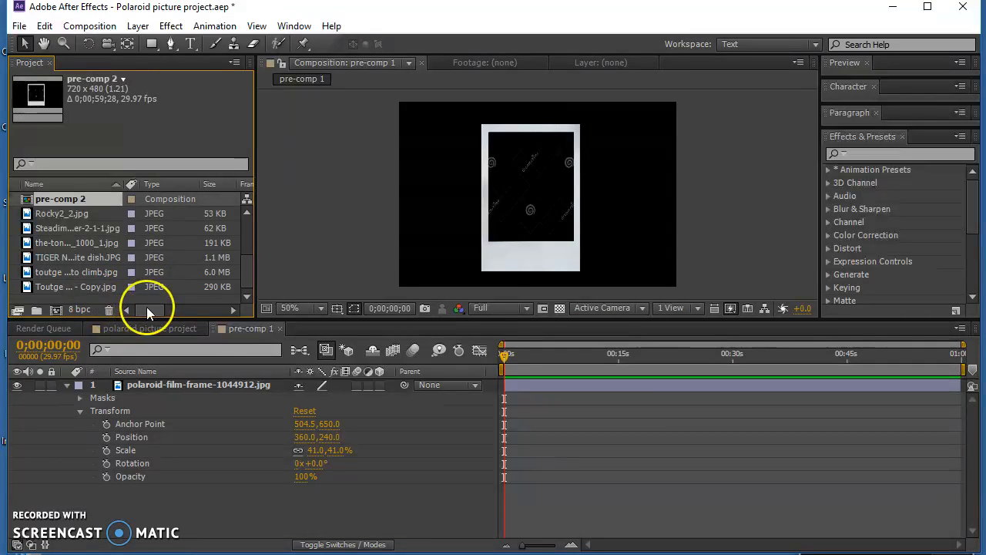
double_click(64, 202)
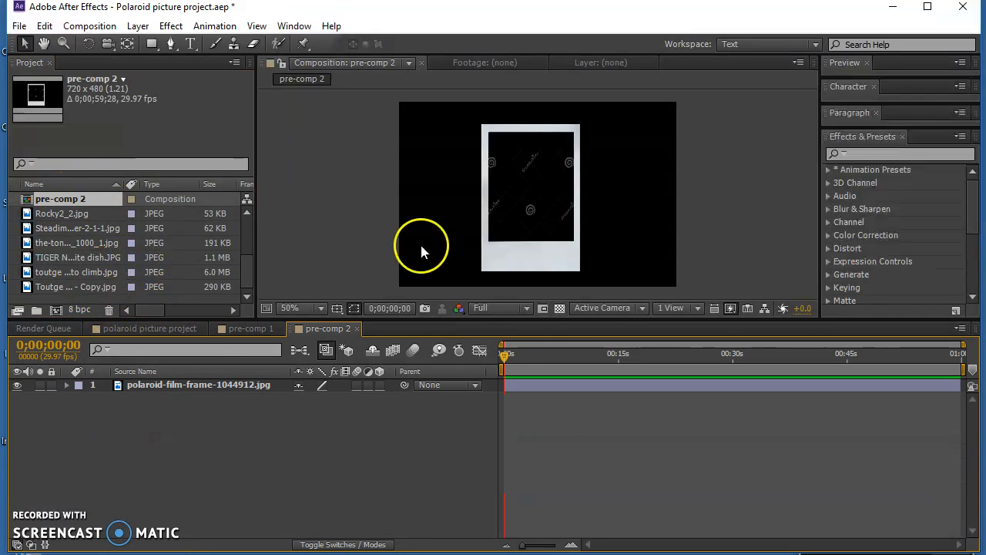
click(74, 297)
key(ctrl+v)
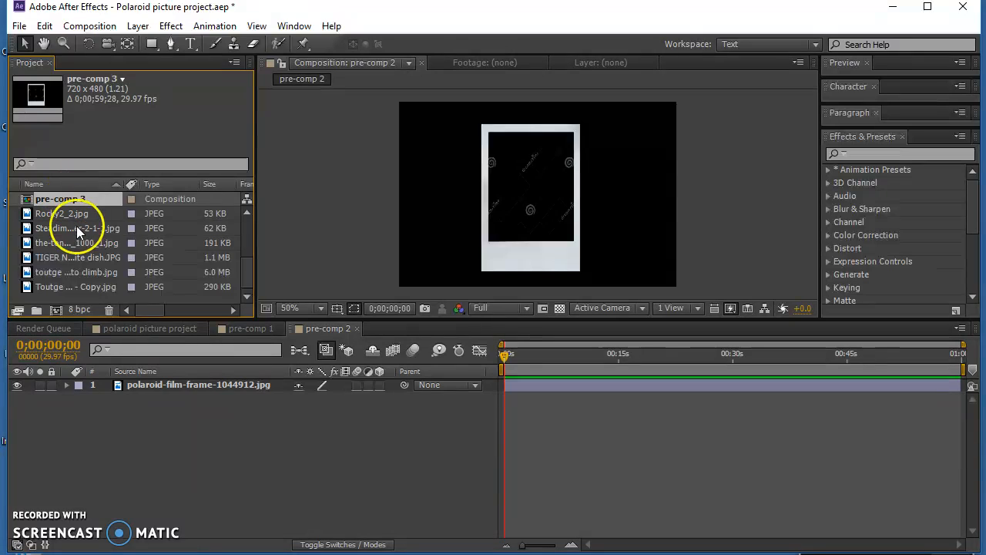
click(100, 296)
key(ctrl+v)
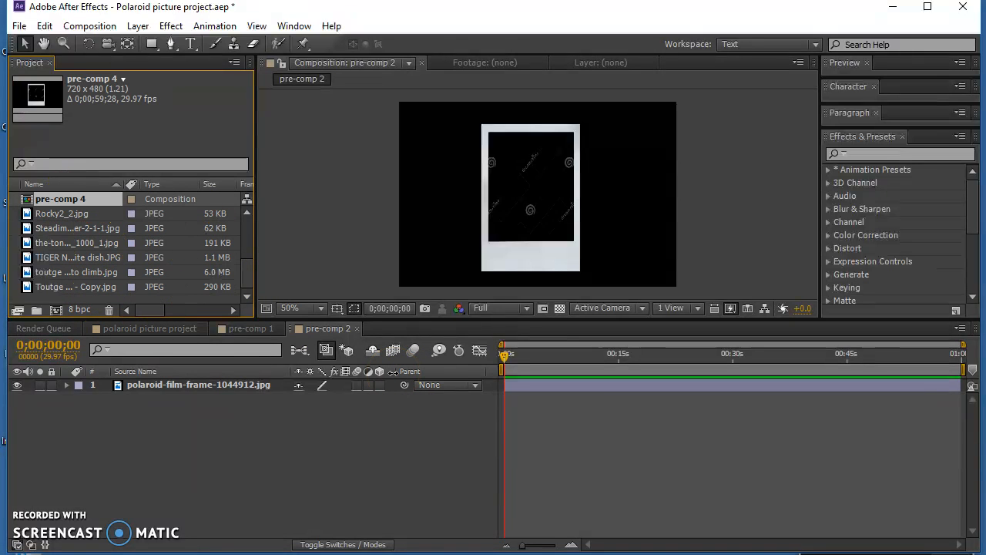
- Return to pre-comp 1 and add Rocky2_2.jpg as a layer above the polaroid frame
click(245, 328)
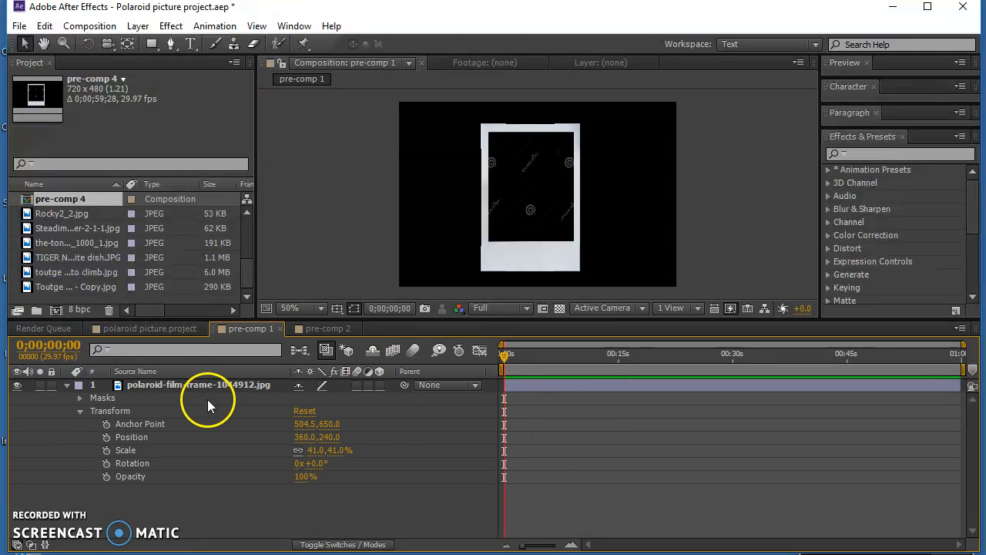
click(66, 386)
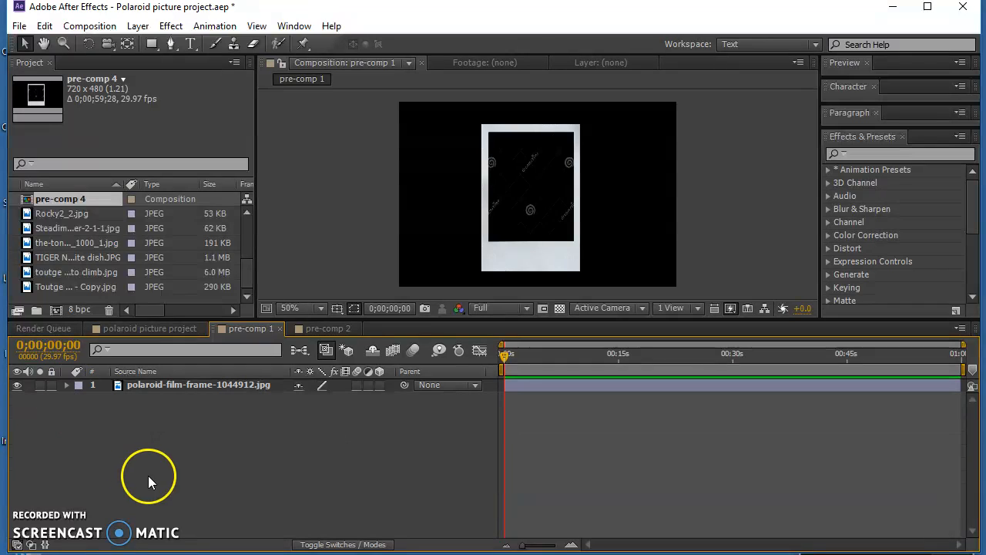
click(60, 214)
drag(60, 214, 262, 461)
drag(189, 399, 169, 382)
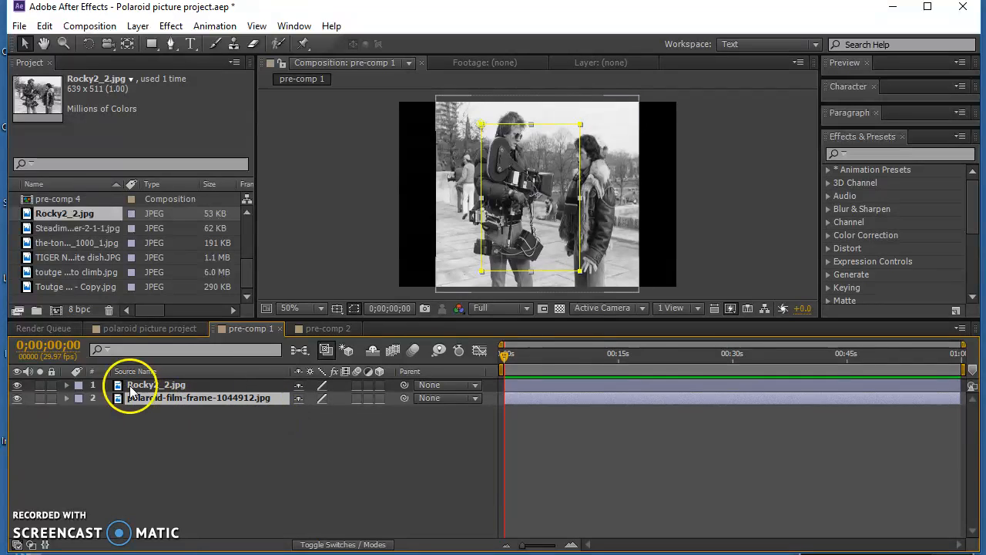
- Scale the Rocky2_2.jpg layer to 45% and move it over the frame's dark opening at about 344, 222
click(66, 384)
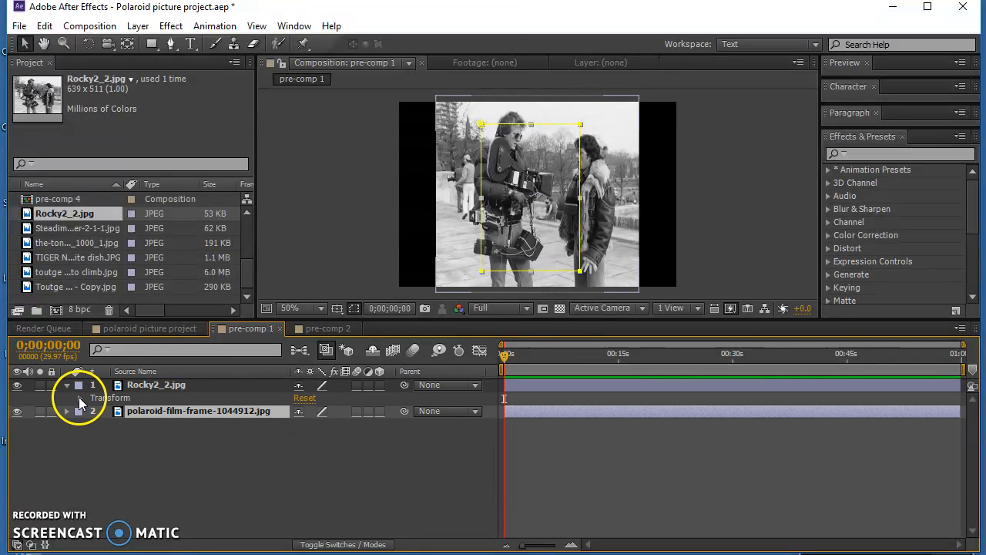
click(80, 398)
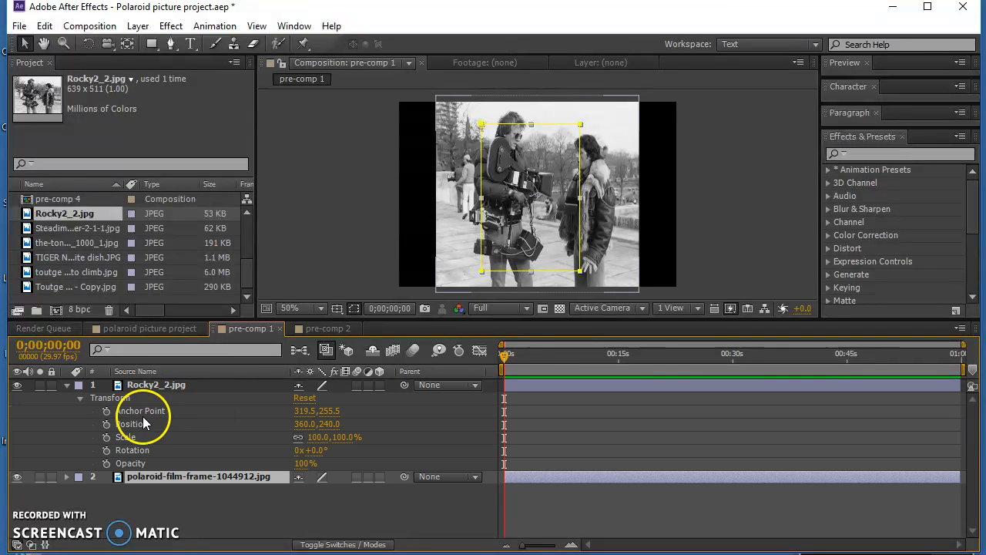
drag(316, 437, 272, 436)
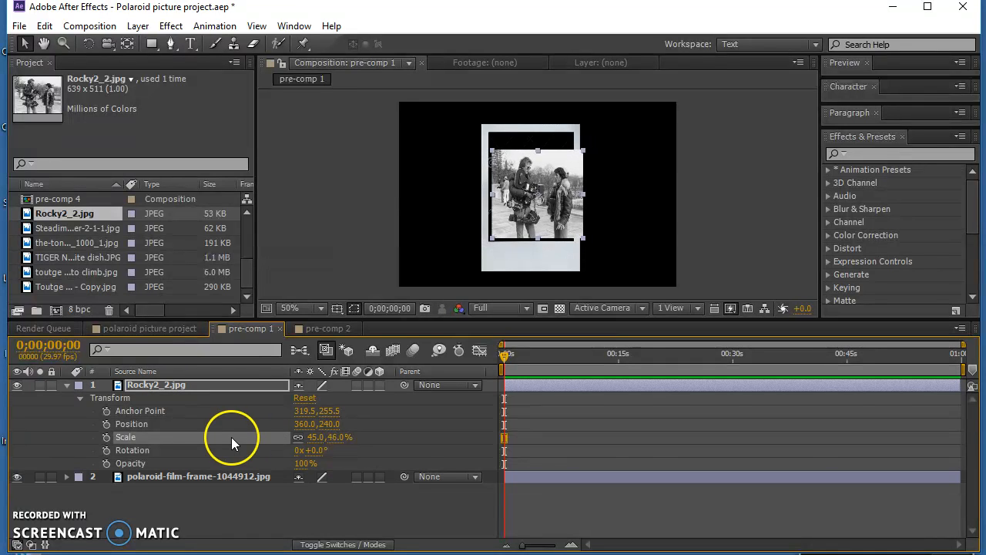
mouse_move(543, 188)
mouse_down()
mouse_move(529, 173)
mouse_move(538, 185)
mouse_up()
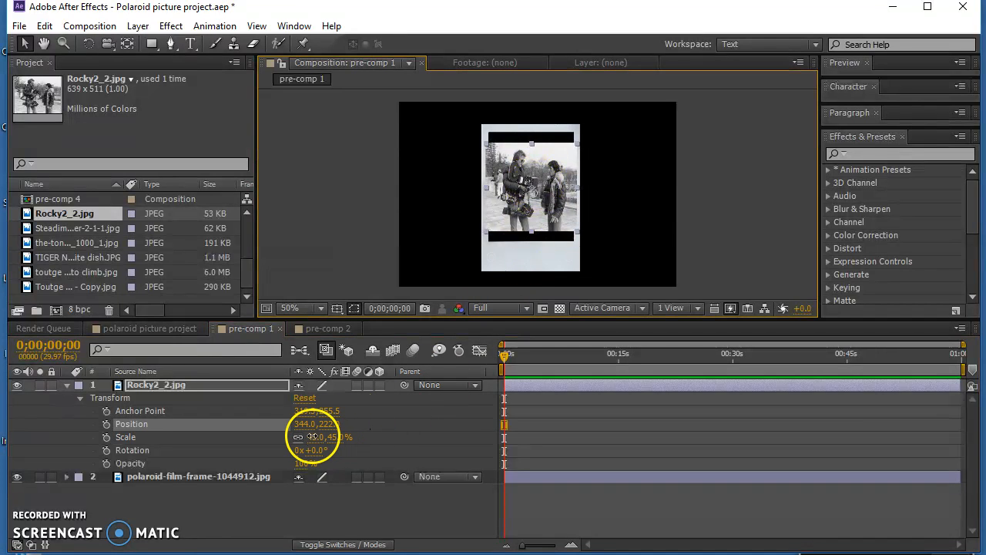
- Enlarge the Rocky2_2.jpg layer to 56% to fill the opening's height and shift it to about 340, 222
drag(313, 437, 319, 437)
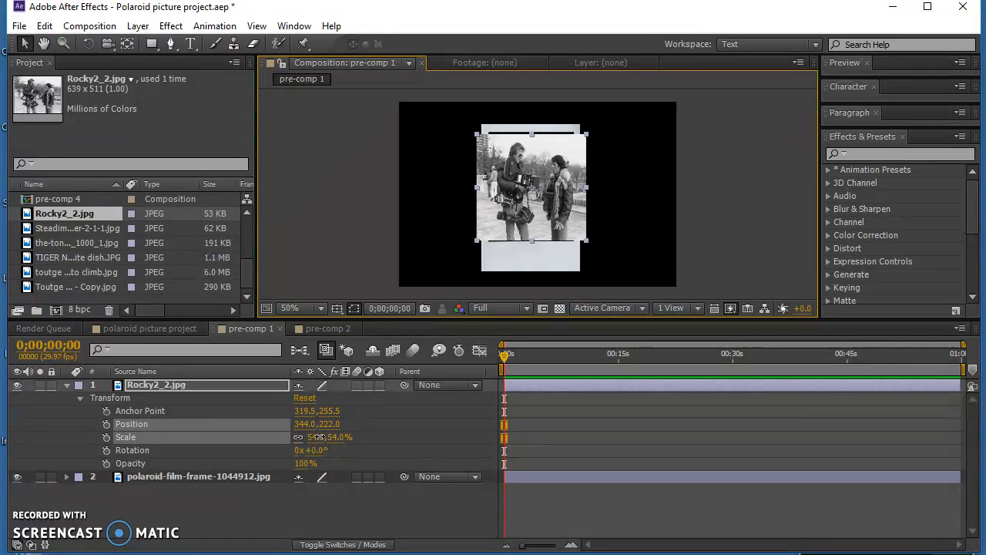
drag(319, 437, 322, 437)
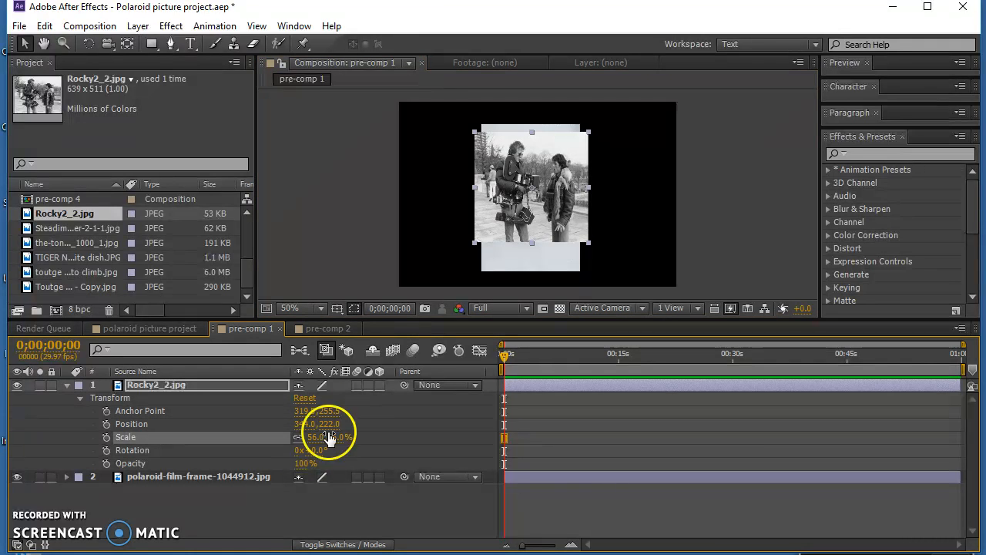
key(Up)
key(Up)
key(Up)
key(Up)
drag(547, 192, 545, 195)
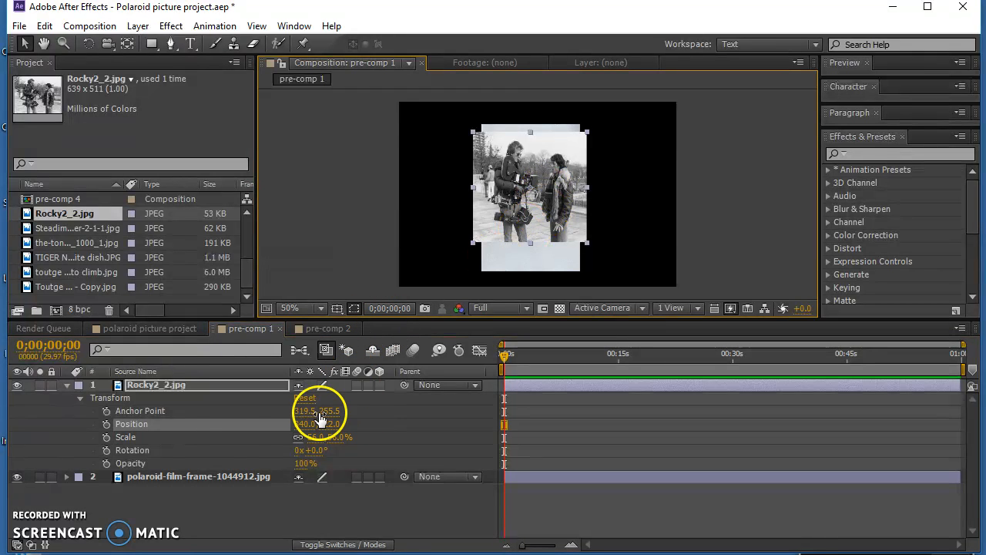
- Add a new mask to the Rocky2_2.jpg layer and narrow both sides to match the width of the frame's opening
click(171, 384)
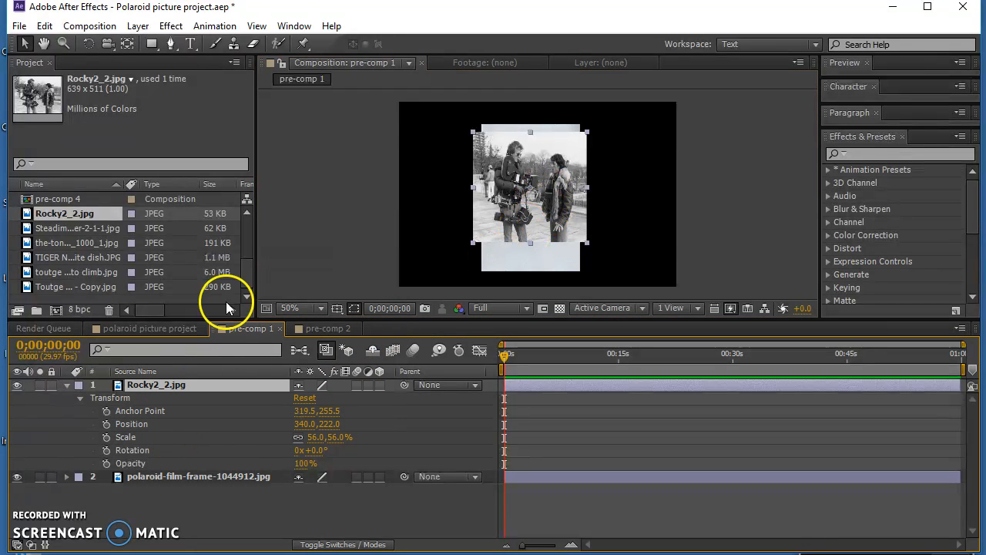
click(138, 26)
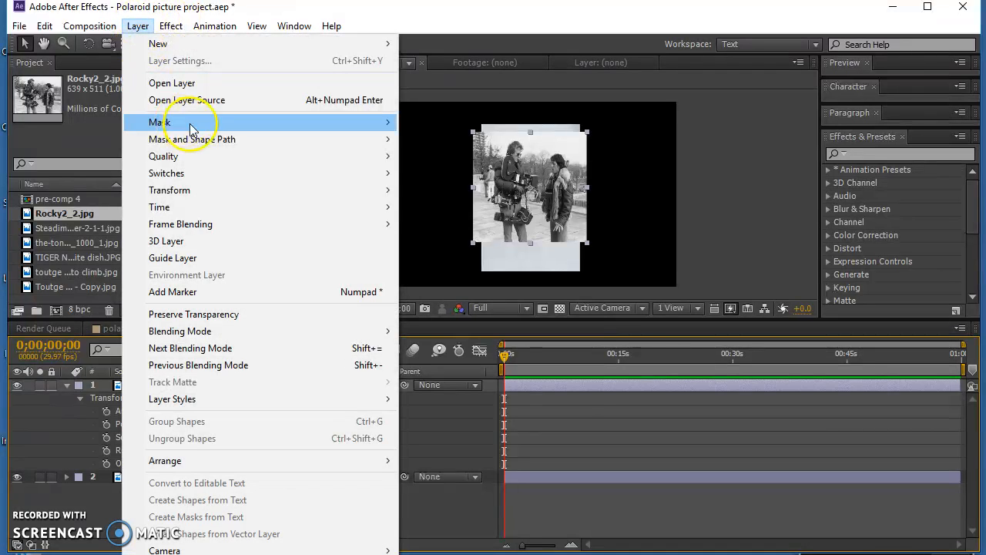
mouse_move(368, 124)
click(447, 123)
double_click(473, 132)
mouse_move(472, 187)
mouse_down()
mouse_move(506, 188)
mouse_move(488, 189)
mouse_up()
mouse_move(588, 187)
mouse_down()
mouse_move(561, 188)
mouse_move(574, 188)
mouse_up()
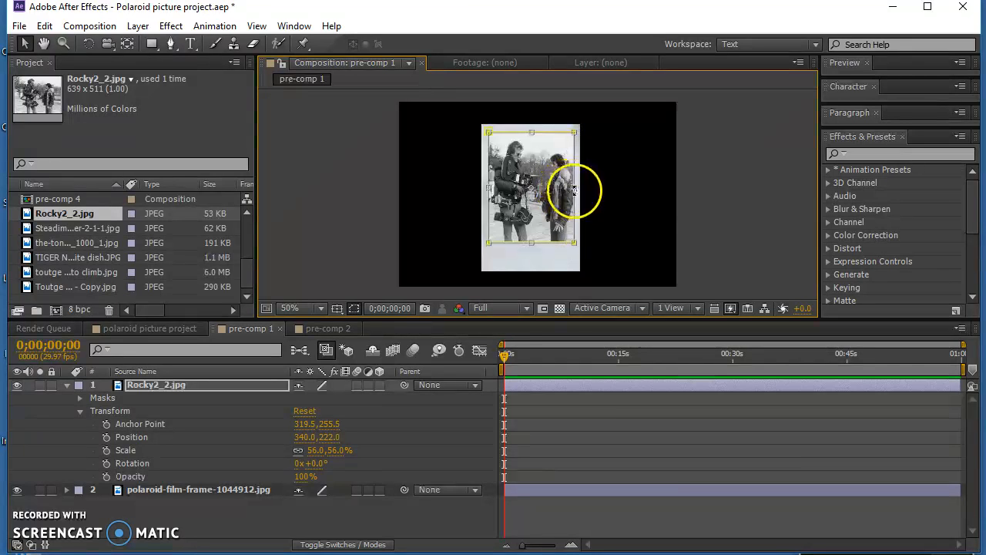
click(442, 504)
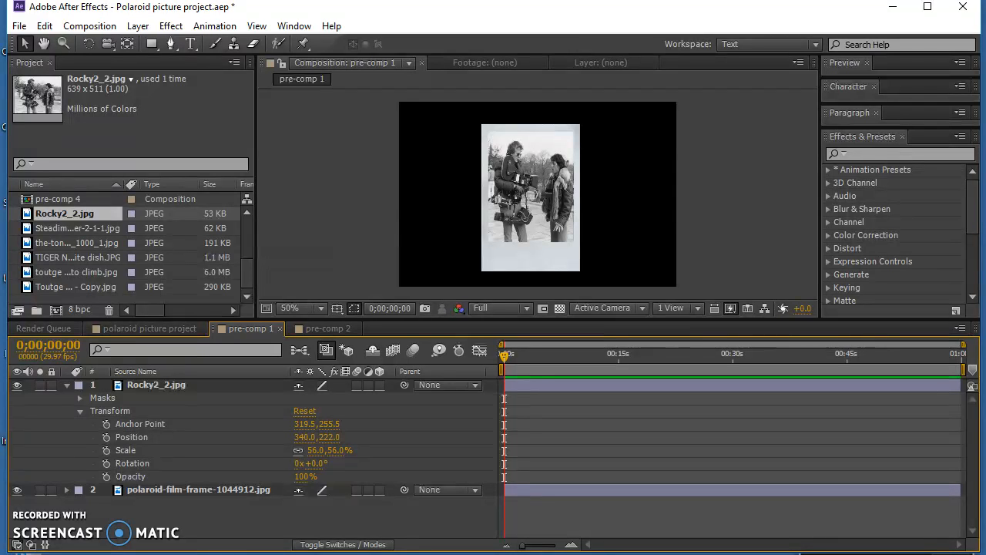
click(424, 307)
click(545, 210)
click(487, 233)
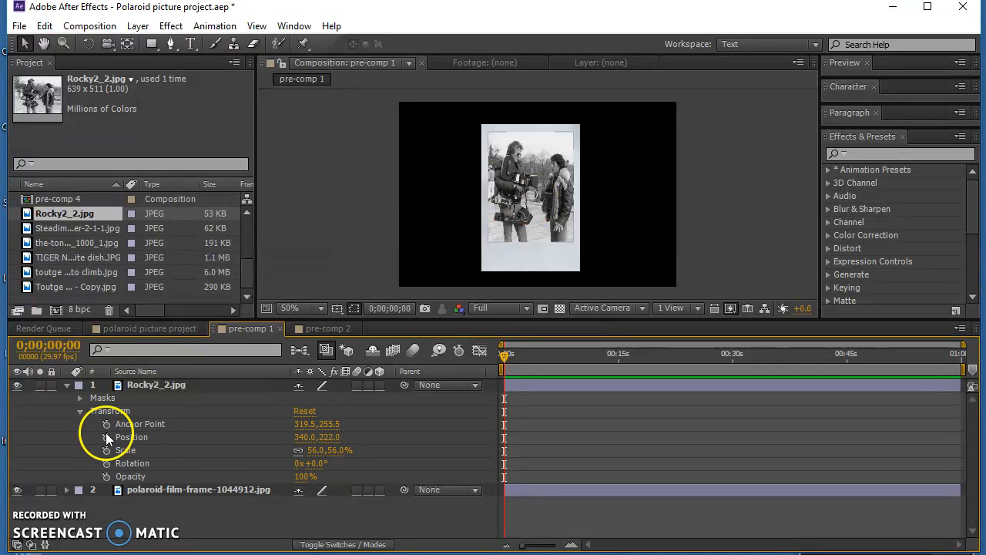
- Collapse the Rocky2_2.jpg layer's properties and open pre-comps 2, 3 and 4 in the timeline
click(66, 384)
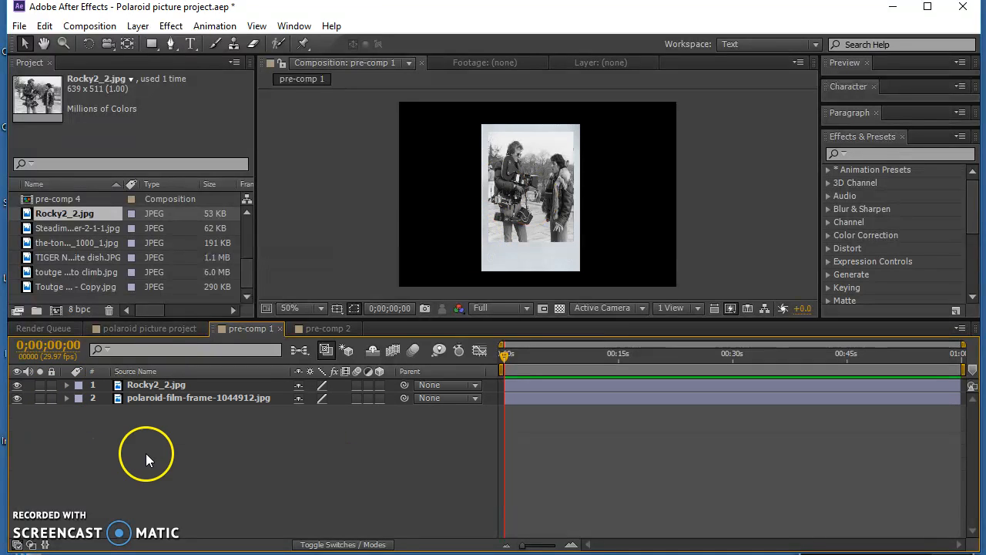
click(324, 329)
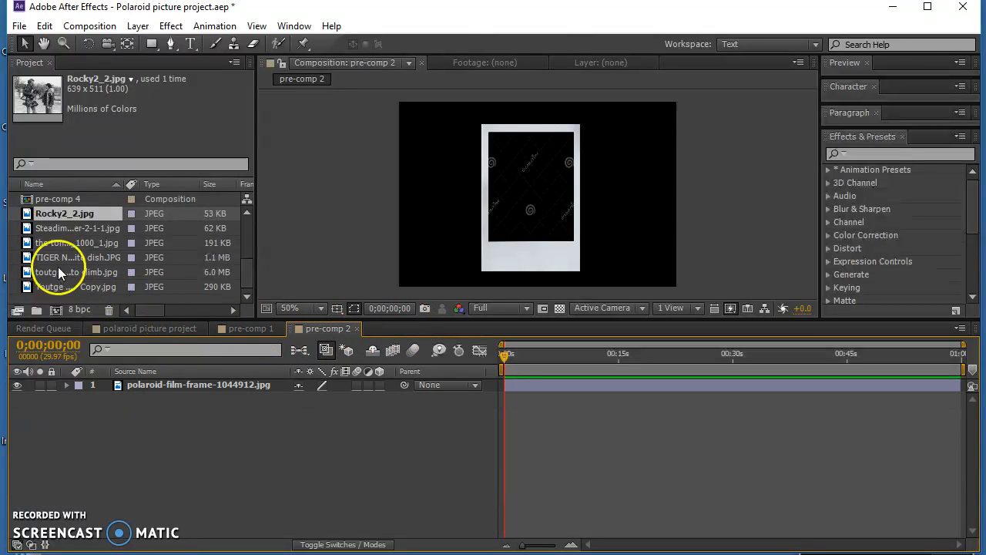
drag(249, 273, 248, 258)
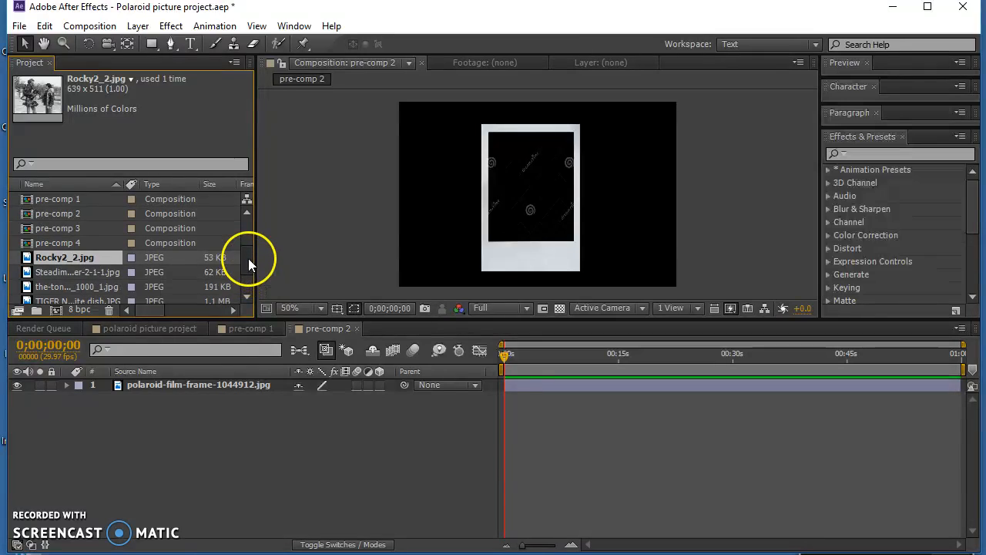
double_click(64, 228)
double_click(74, 242)
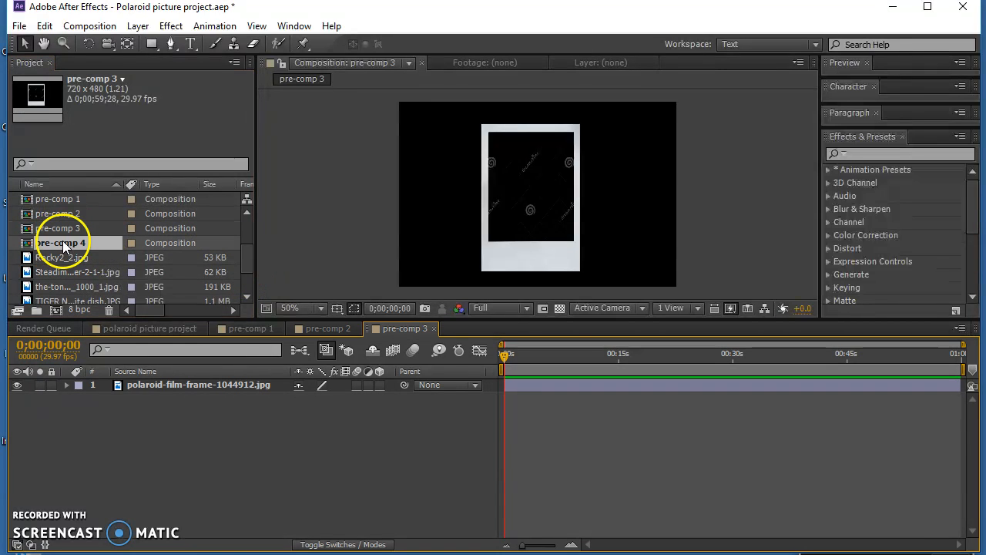
- Add Steadimate-Banner-2-1-1.jpg to pre-comp 4 and stack it above the polaroid frame layer
click(72, 213)
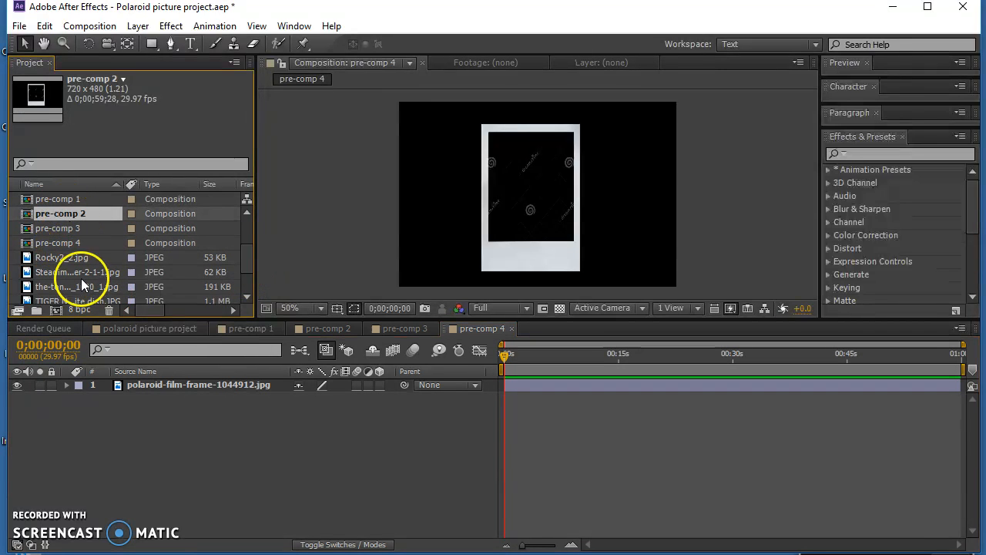
click(62, 273)
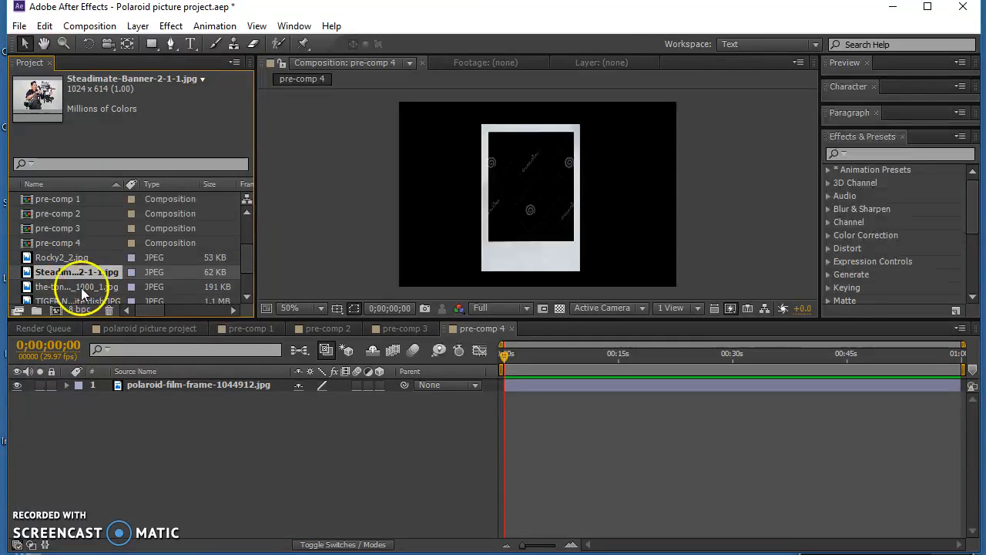
drag(54, 271, 194, 403)
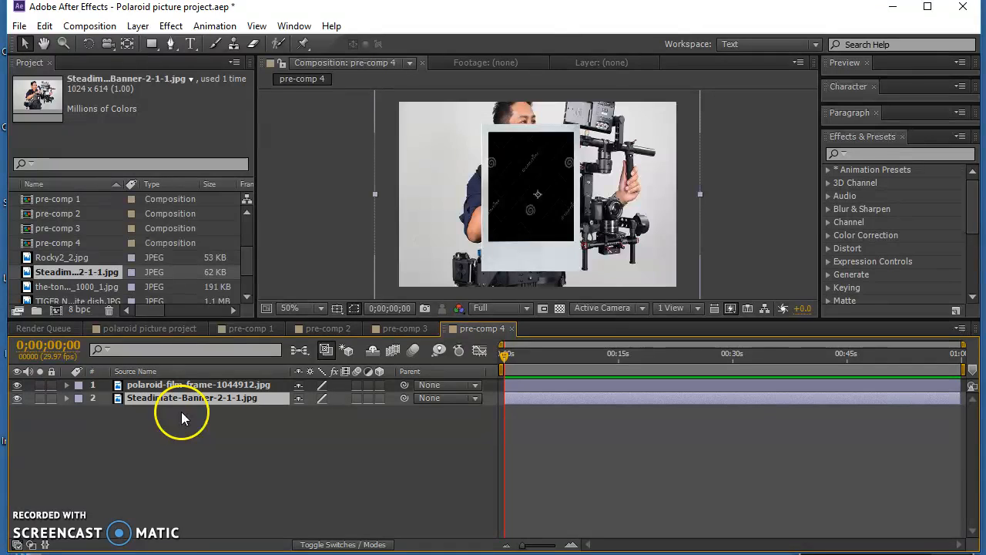
drag(159, 383, 158, 423)
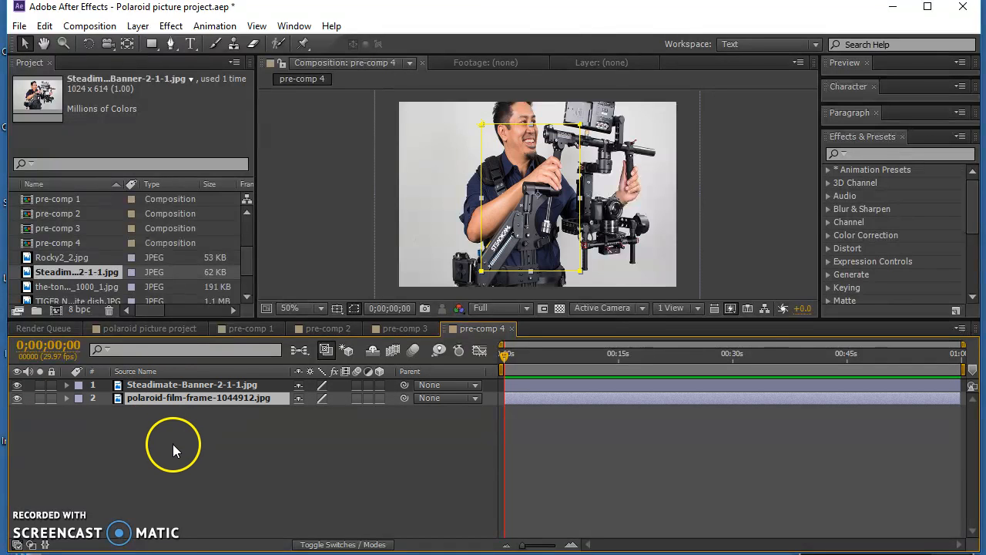
- Scale the Steadimate-Banner layer to 51% and move it over the frame's opening at about 332, 224
click(181, 383)
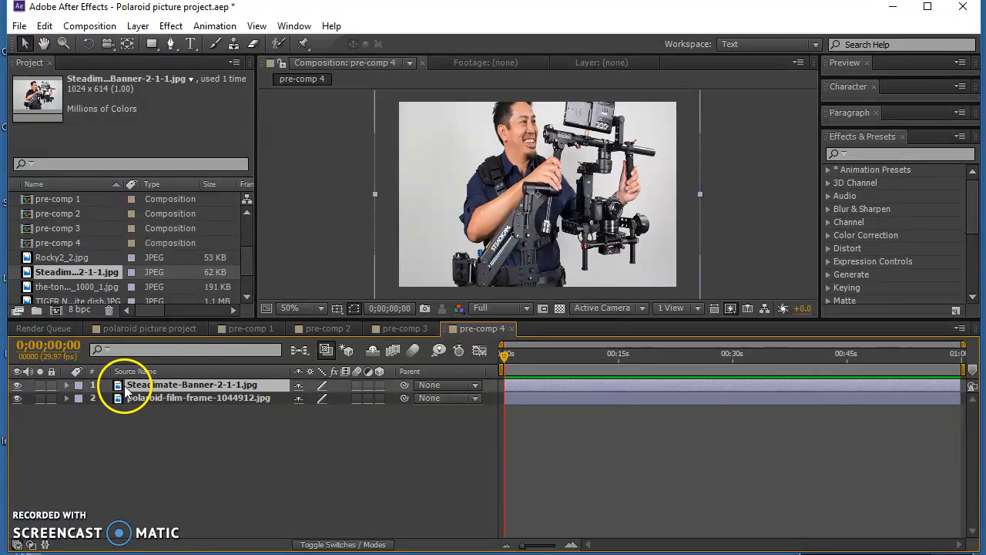
click(66, 385)
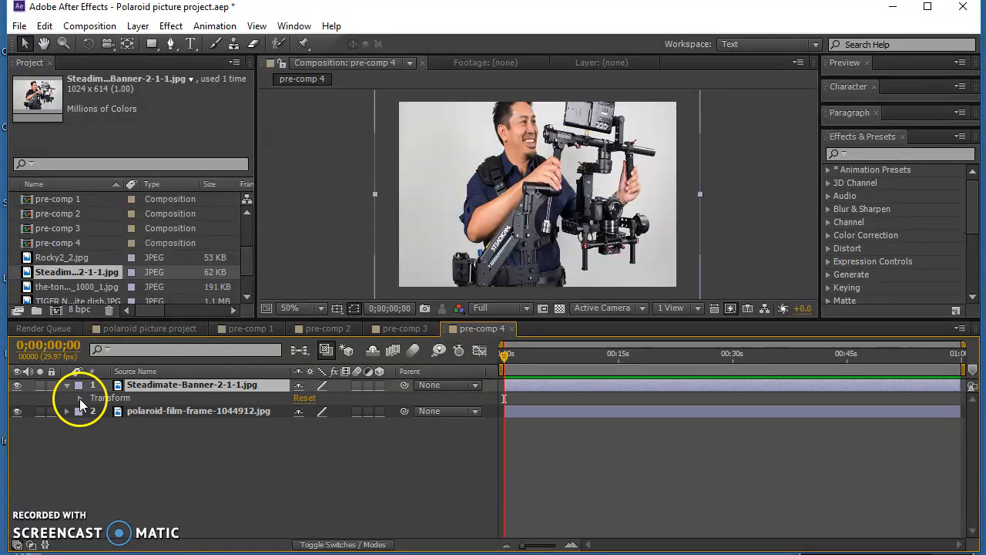
click(80, 398)
drag(315, 437, 283, 437)
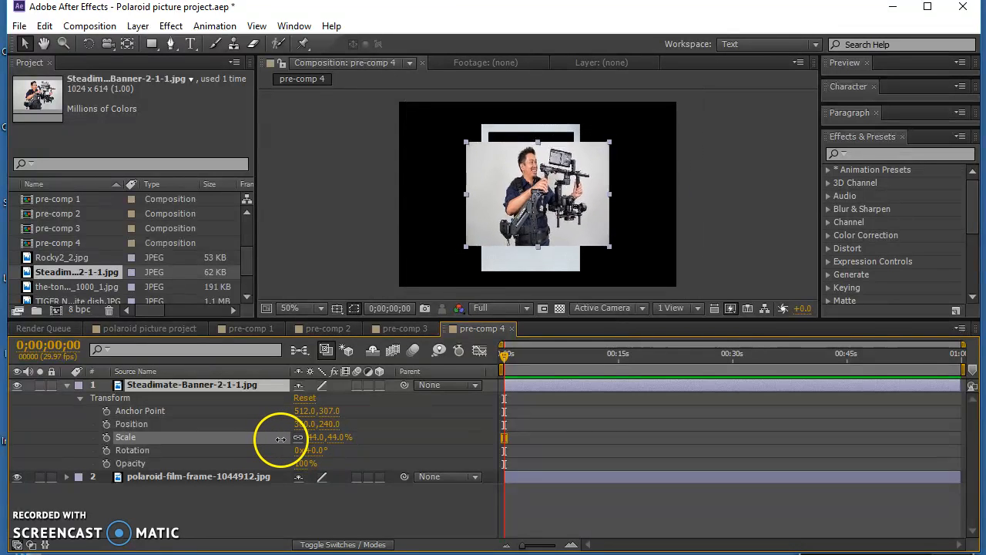
drag(579, 211, 568, 203)
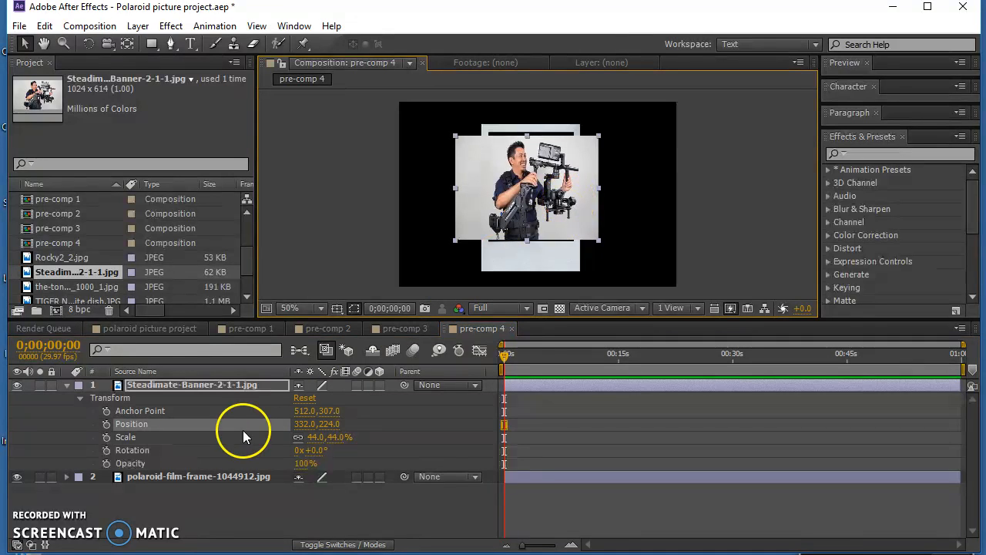
drag(314, 437, 320, 437)
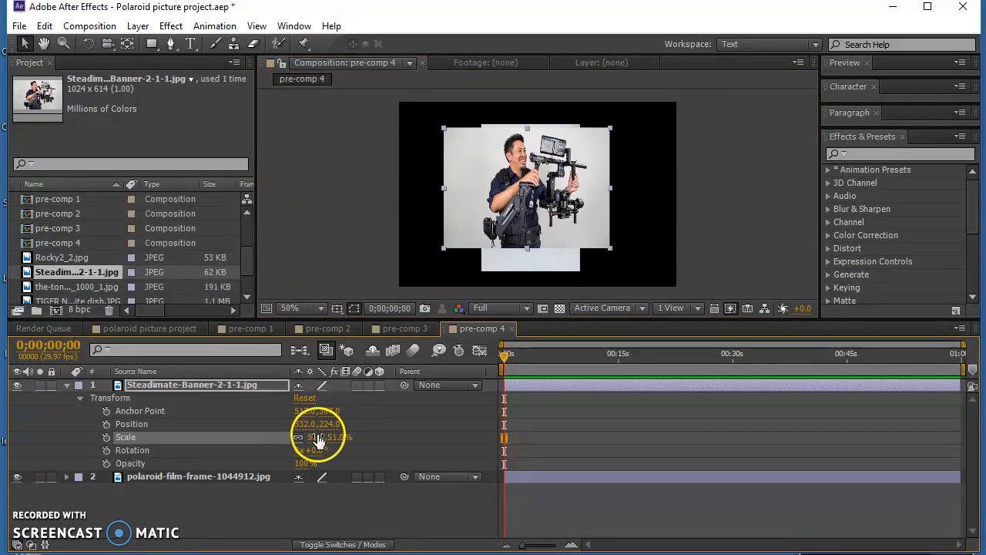
- Add a new mask to the Steadimate-Banner layer and pull in all four sides to match the frame's opening
click(196, 389)
click(138, 25)
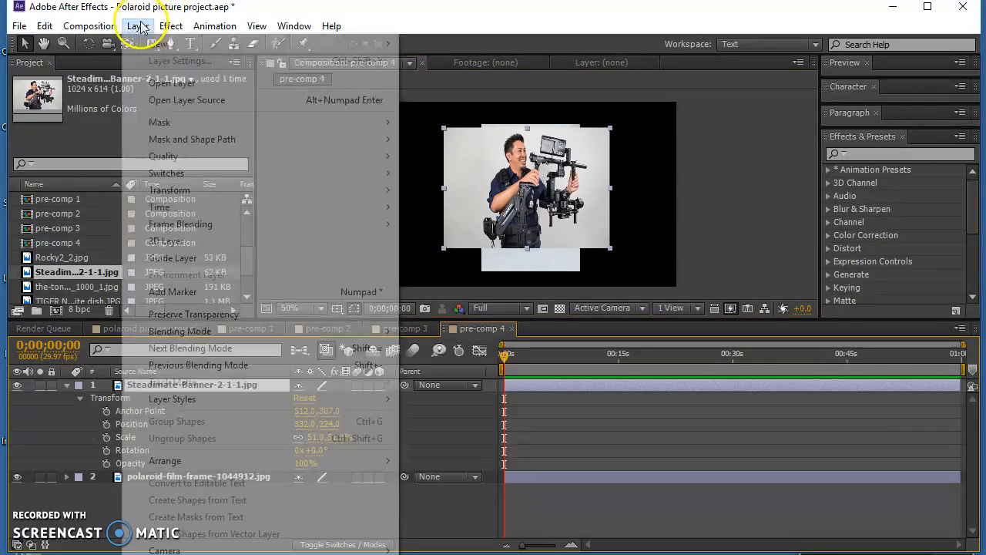
mouse_move(190, 123)
click(478, 122)
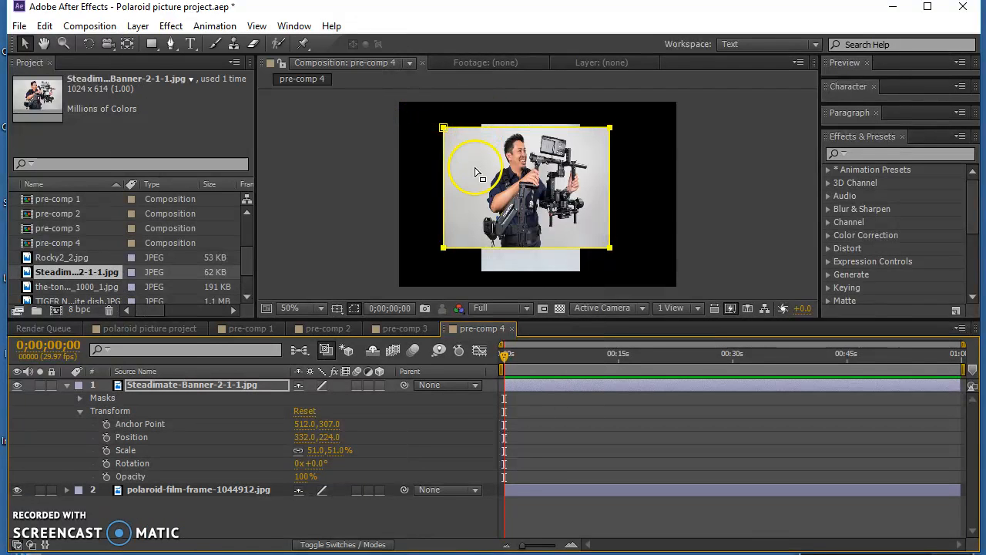
click(443, 128)
drag(443, 189, 489, 192)
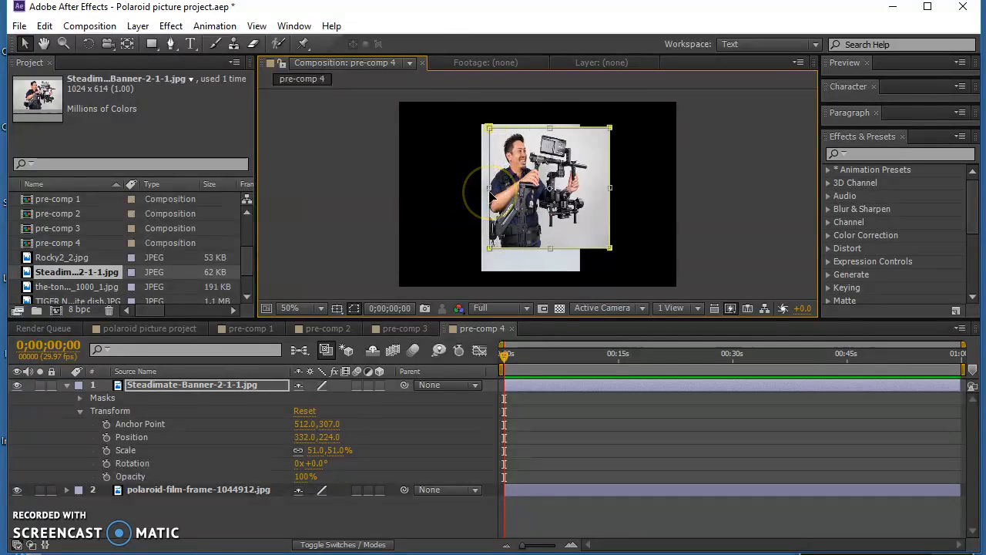
mouse_move(550, 128)
mouse_down()
mouse_move(548, 107)
mouse_move(551, 141)
mouse_move(552, 131)
mouse_up()
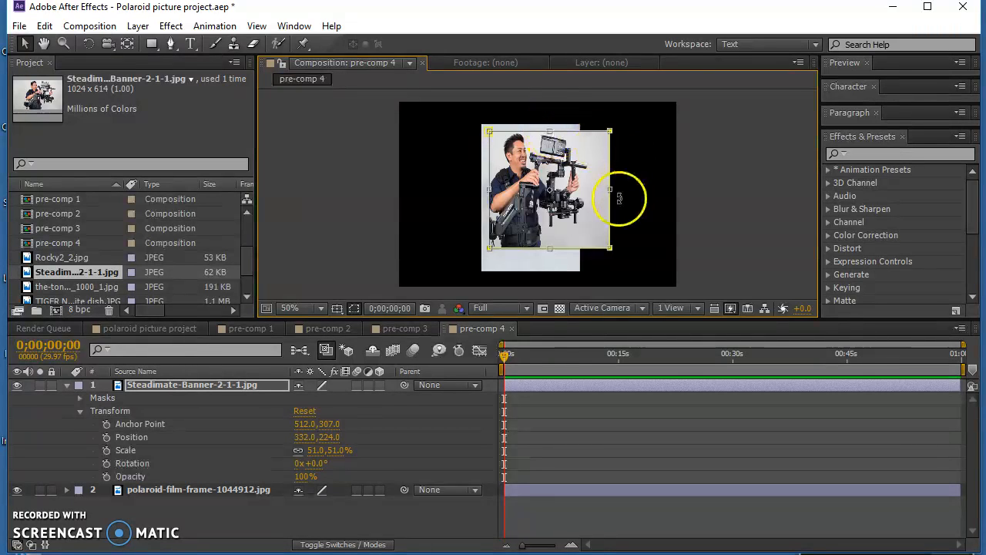
drag(609, 190, 577, 193)
mouse_move(532, 248)
mouse_down()
mouse_move(533, 229)
mouse_move(534, 243)
mouse_up()
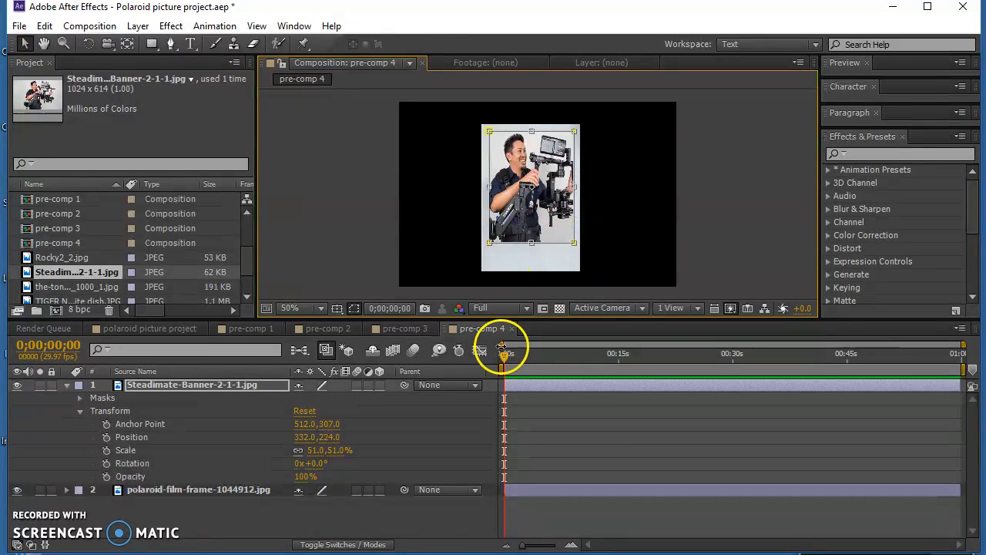
click(413, 506)
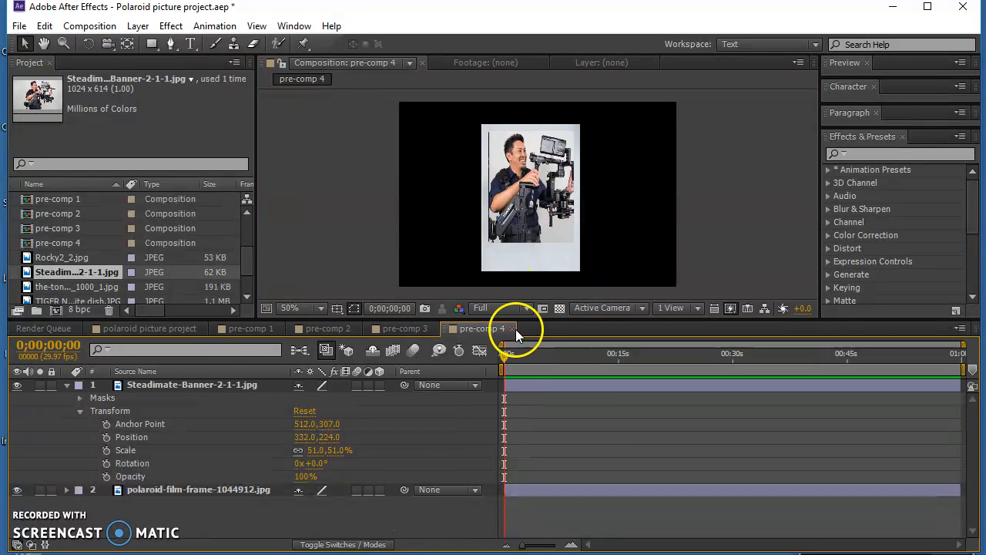
click(497, 179)
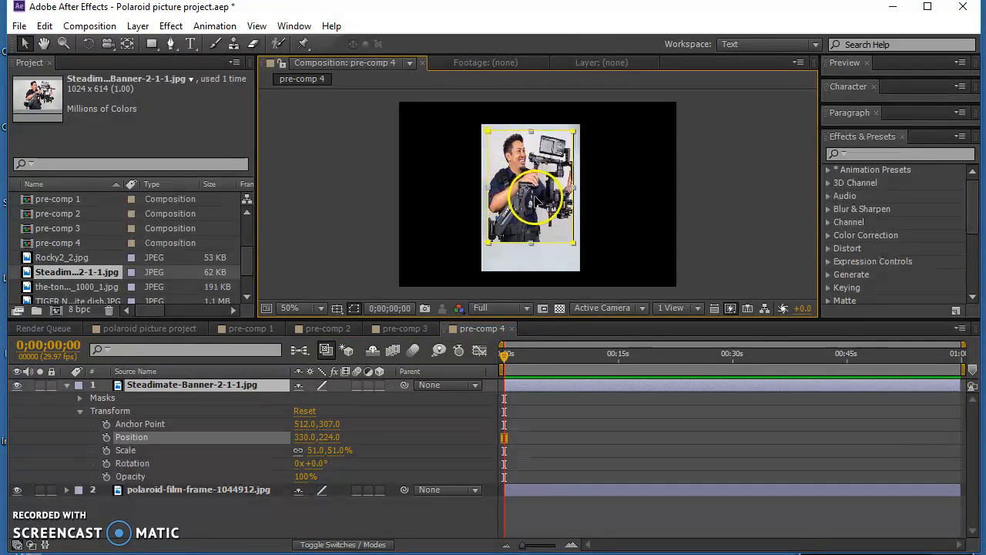
click(483, 511)
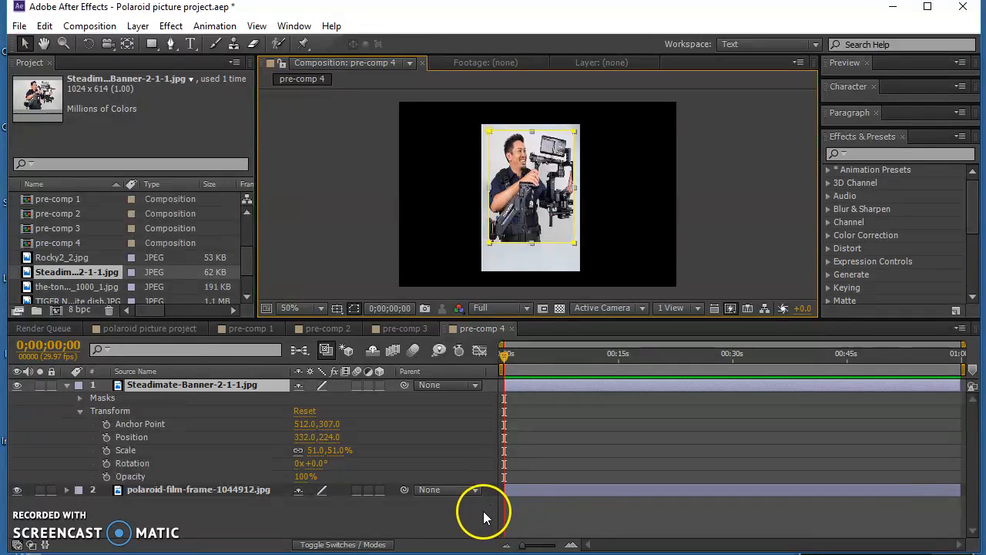
double_click(505, 197)
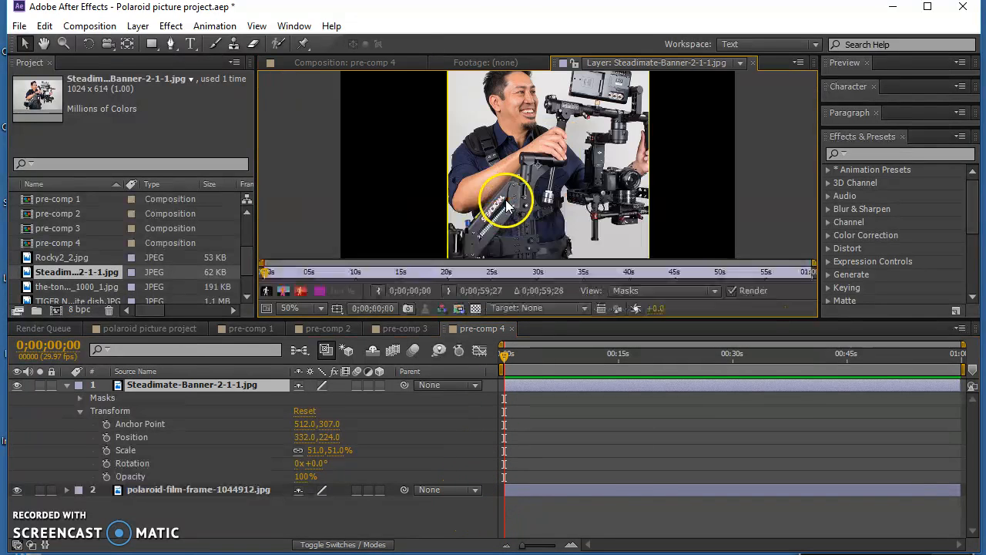
click(329, 60)
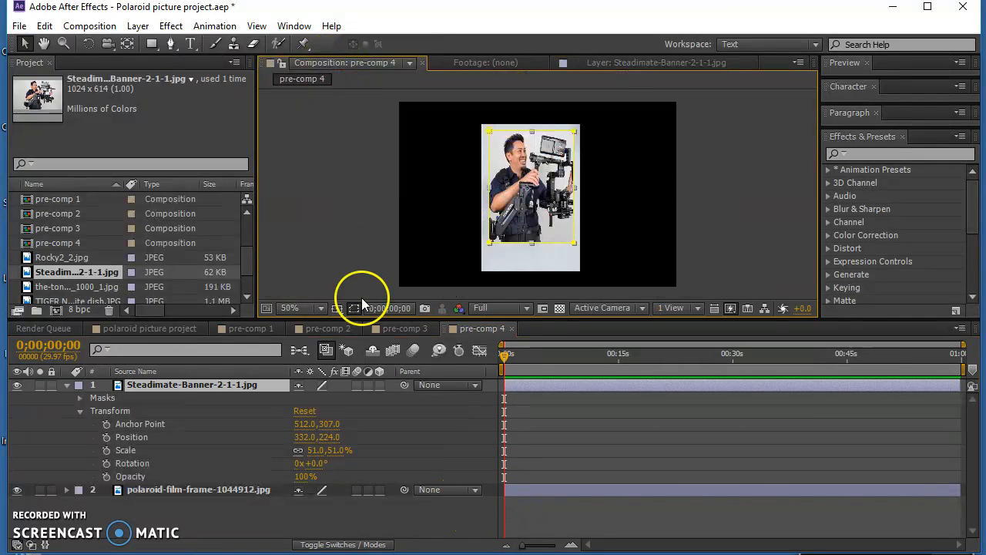
- Widen Mask 1 of the Steadimate-Banner layer slightly at its left edge to cover the opening, and collapse the layer's properties
click(80, 398)
click(93, 411)
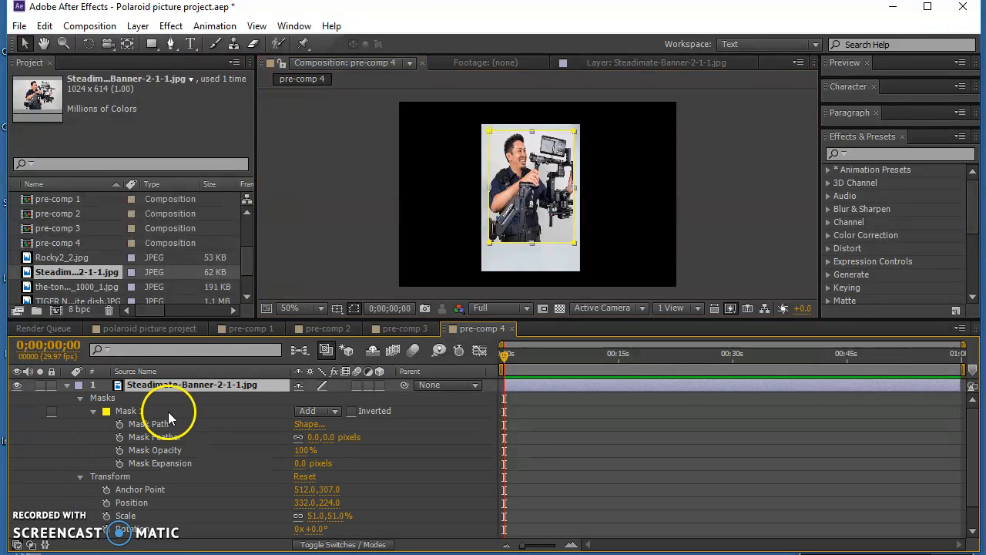
click(168, 411)
double_click(488, 133)
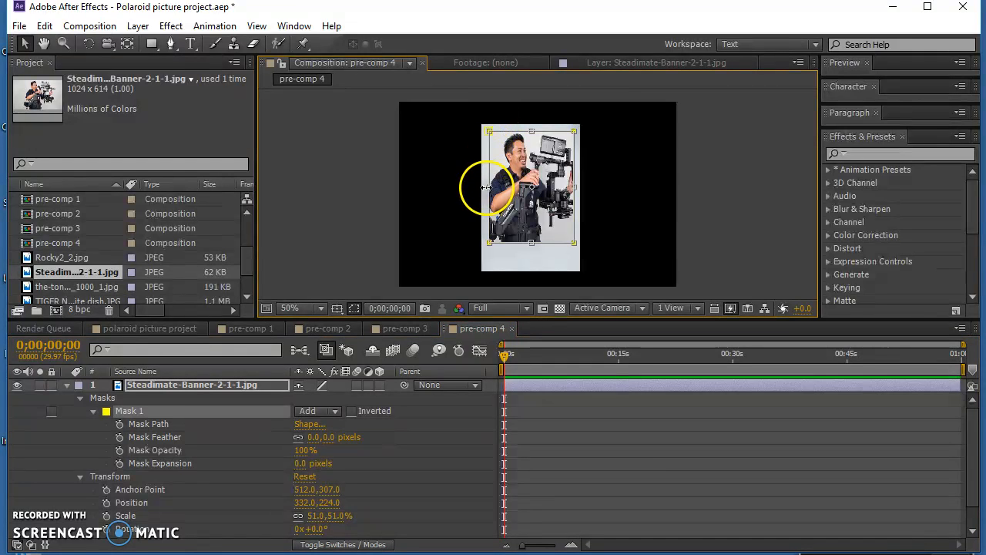
drag(486, 188, 486, 191)
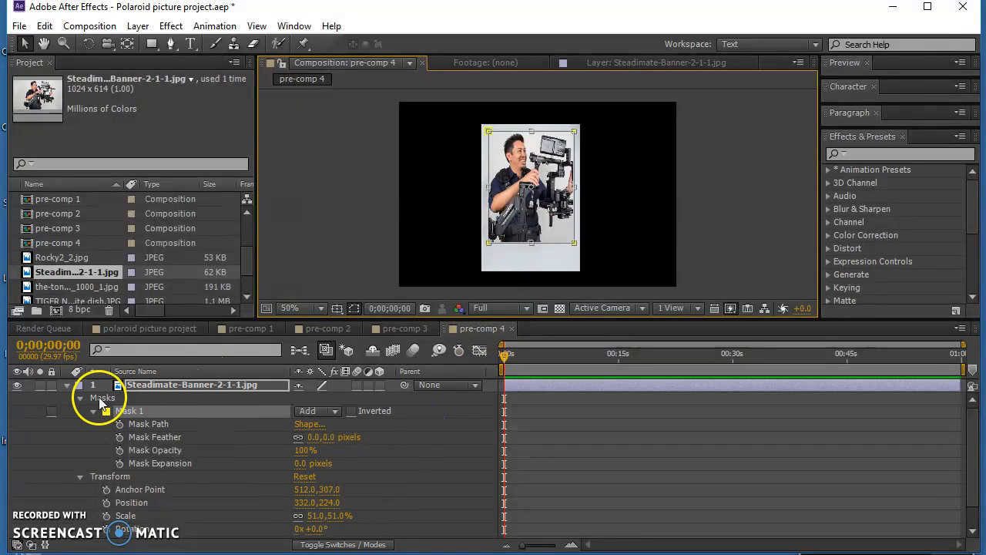
click(92, 417)
click(179, 522)
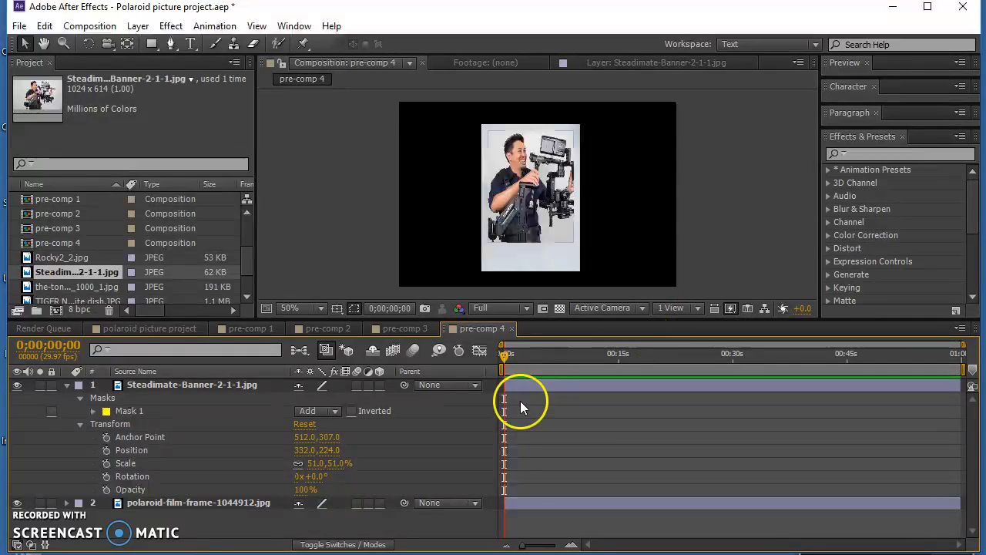
click(65, 385)
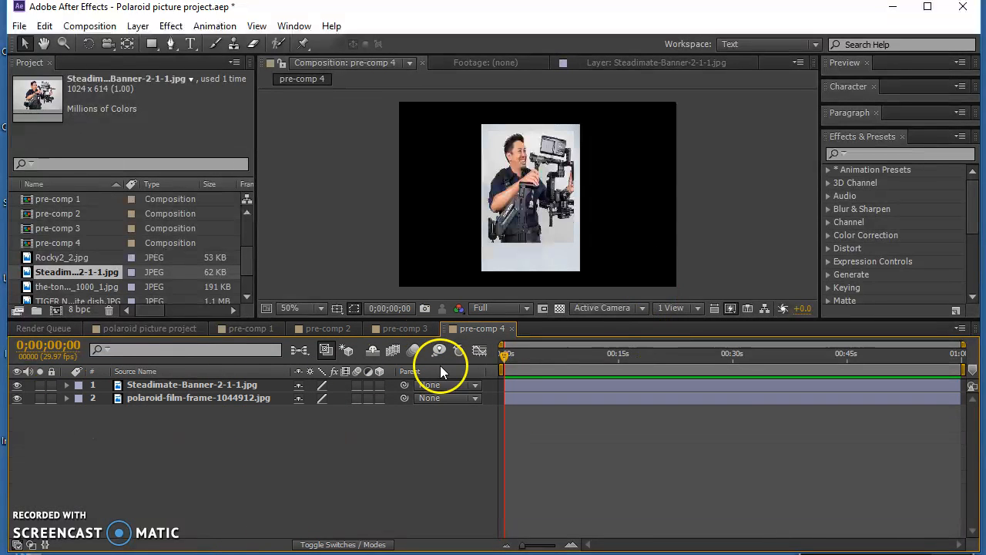
- Switch to pre-comp 2 and add the jimmy-fallon-mug_1000_1.jpg photo above the polaroid frame layer
click(320, 327)
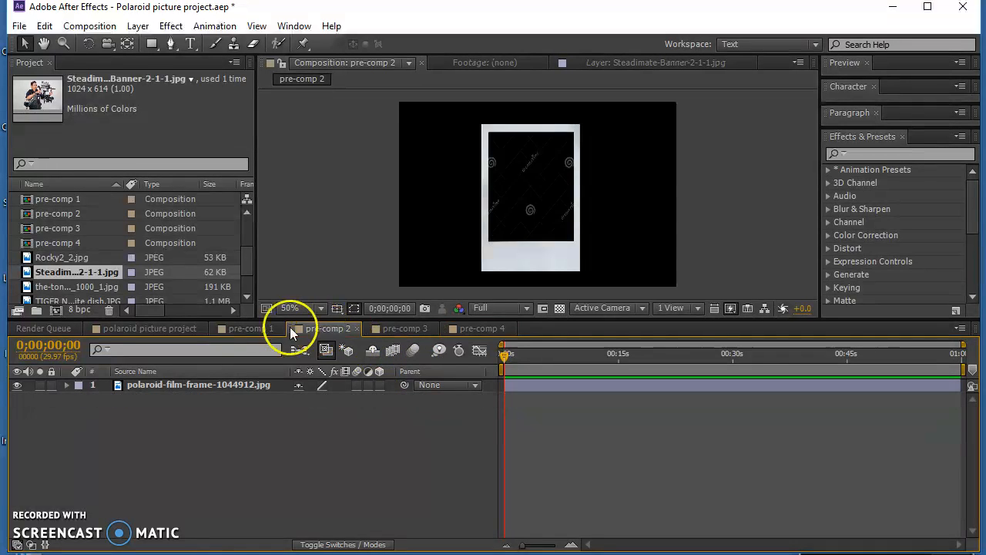
click(256, 327)
click(473, 328)
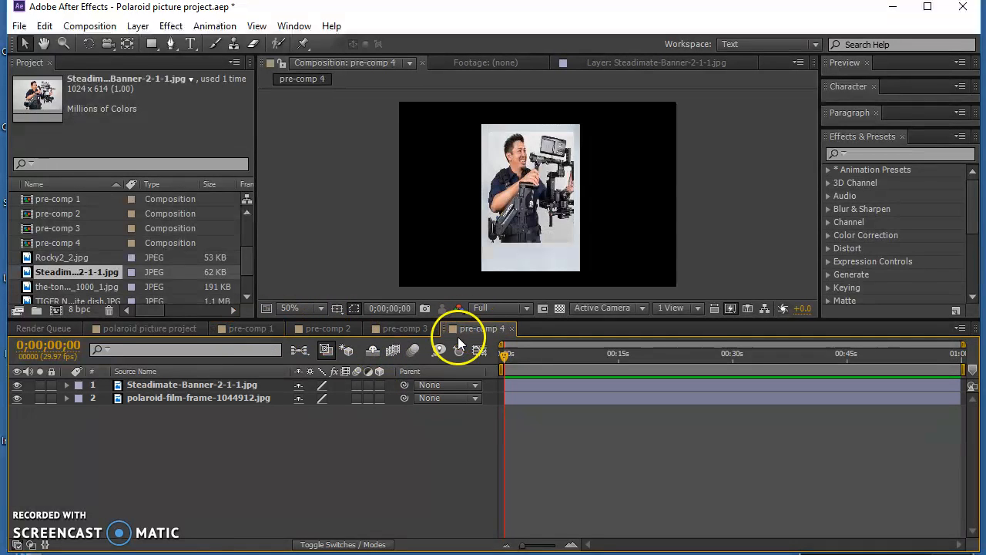
click(339, 328)
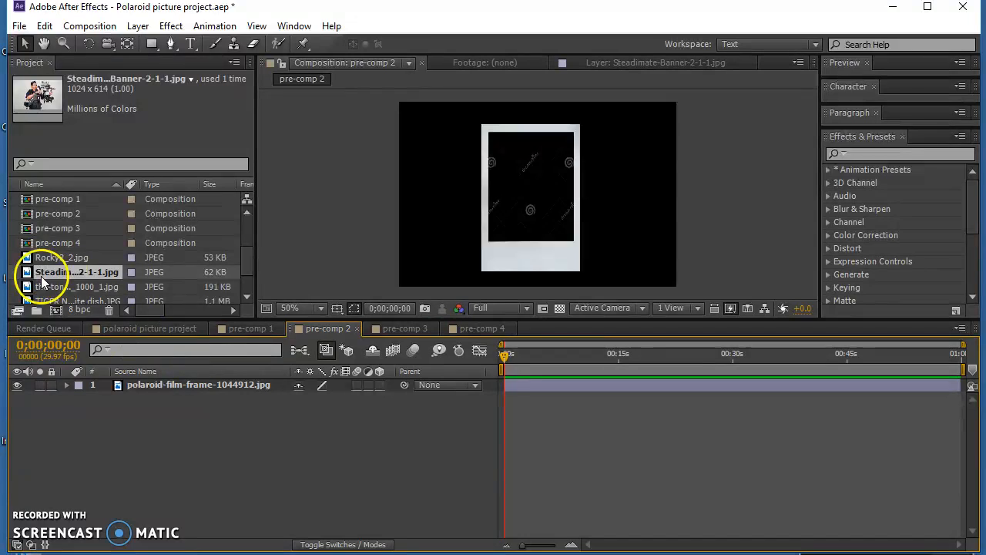
click(63, 288)
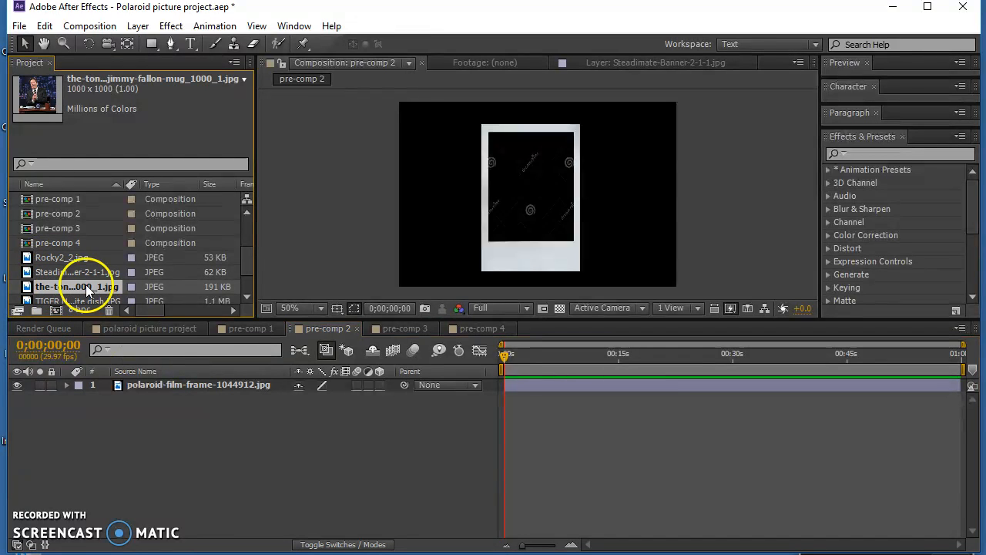
drag(62, 291, 177, 379)
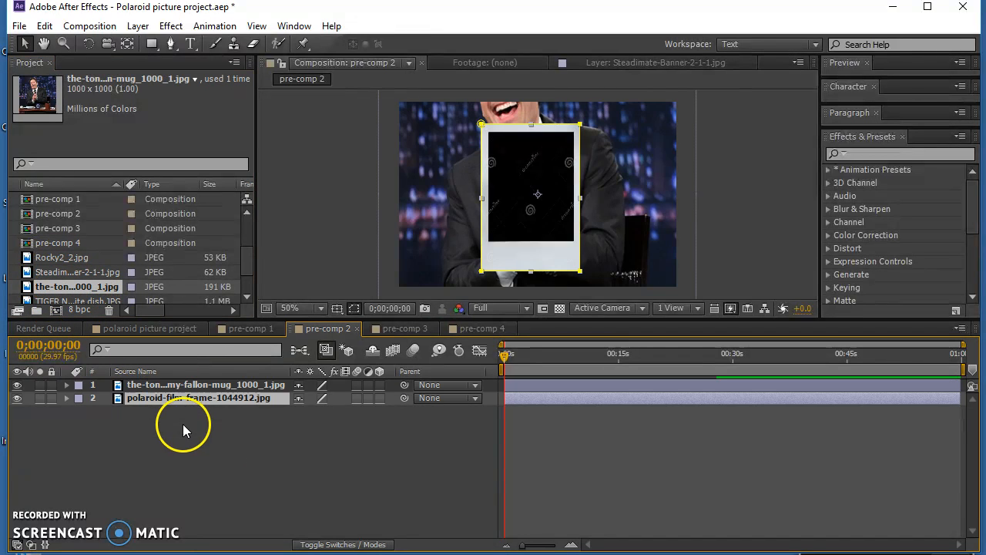
- Scale the jimmy-fallon-mug photo layer to 28% and move it over the frame's opening at about 340, 220
click(66, 385)
click(163, 388)
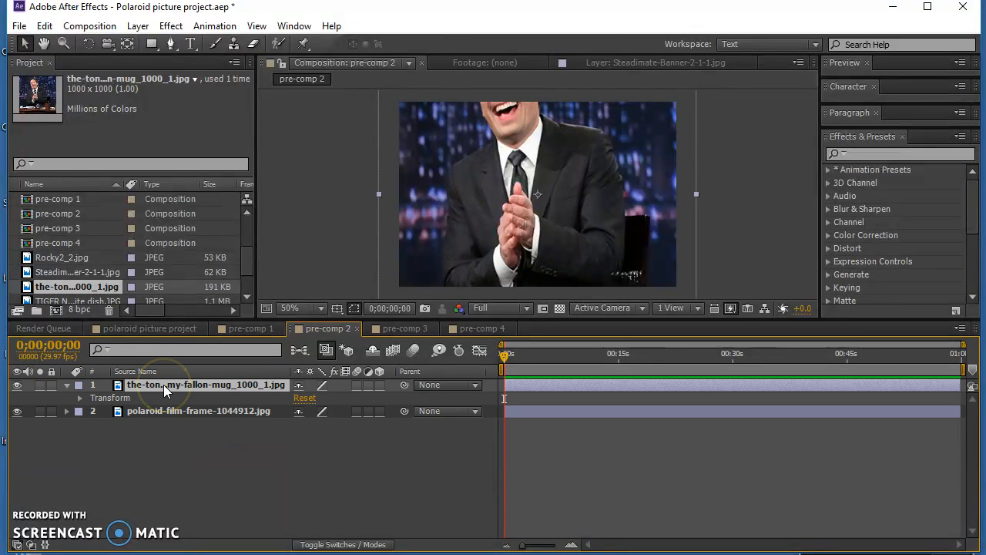
click(78, 398)
drag(302, 437, 262, 439)
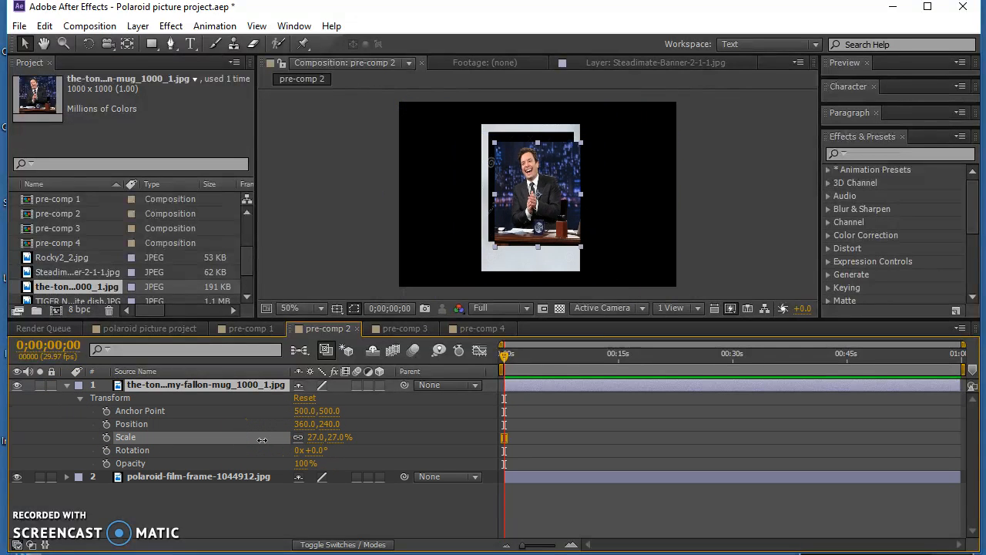
drag(262, 440, 262, 440)
drag(537, 210, 530, 206)
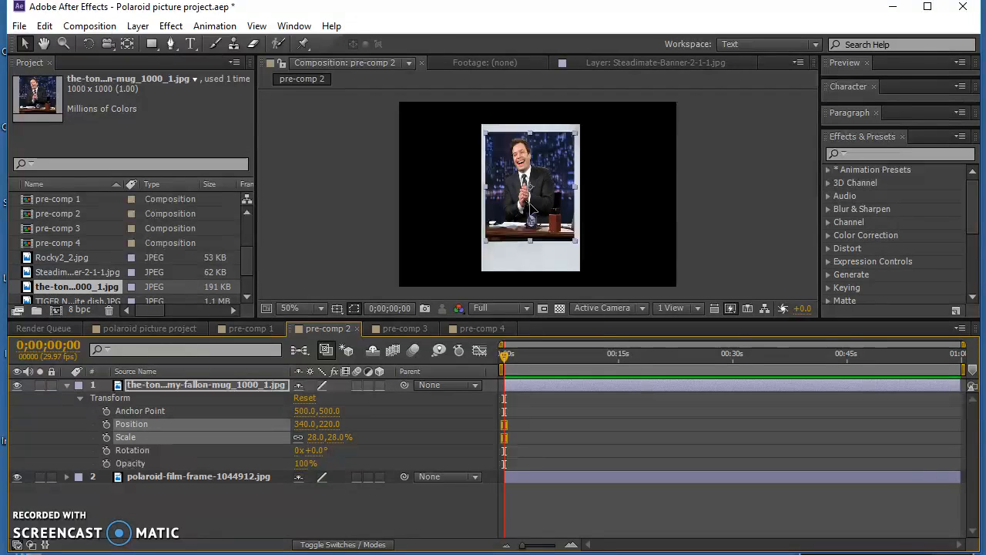
- Set the jimmy-fallon-mug photo layer's scale to 29%
click(315, 437)
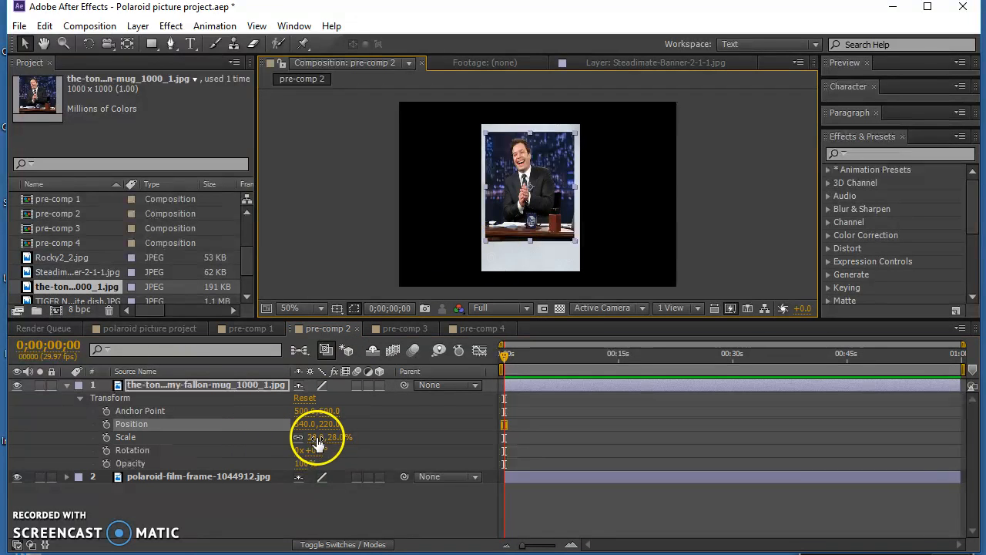
text(2)
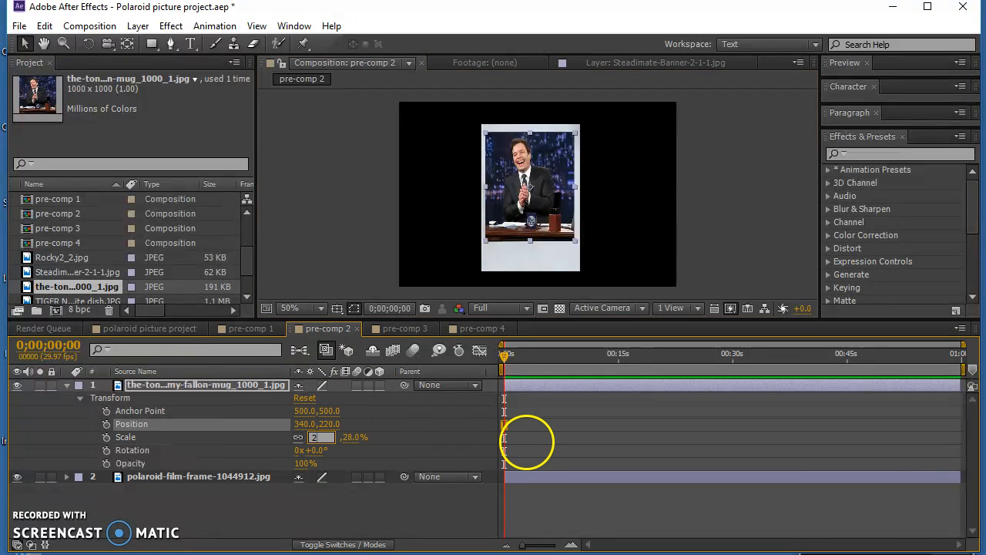
text(9)
key(Return)
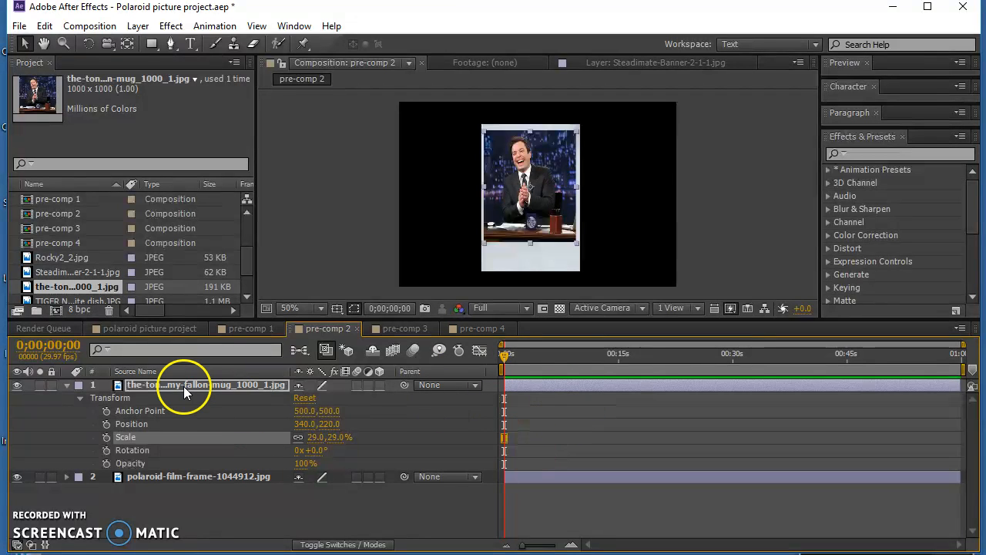
- Add a new mask to the jimmy-fallon-mug photo layer and narrow it at both sides to match the frame's opening
click(171, 26)
mouse_move(138, 26)
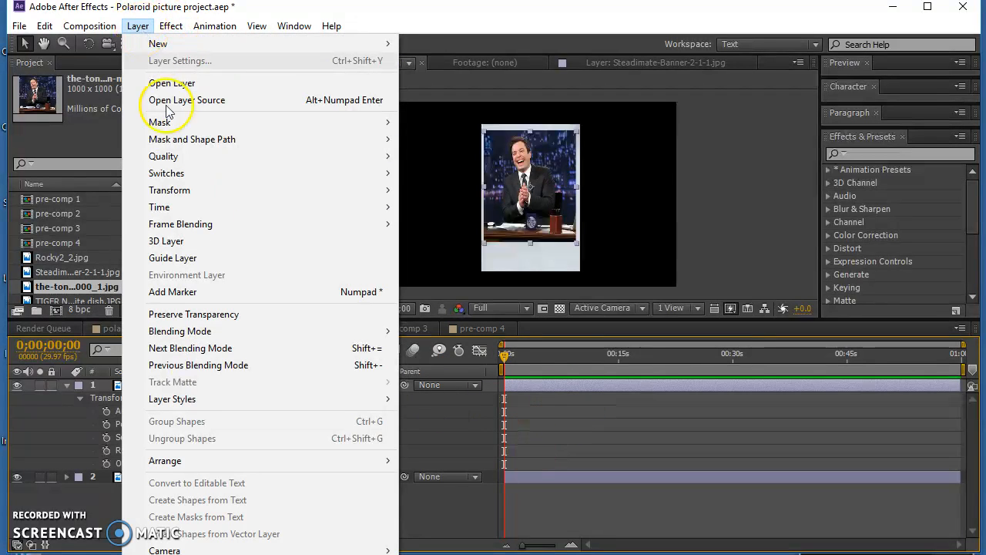
mouse_move(169, 122)
click(460, 121)
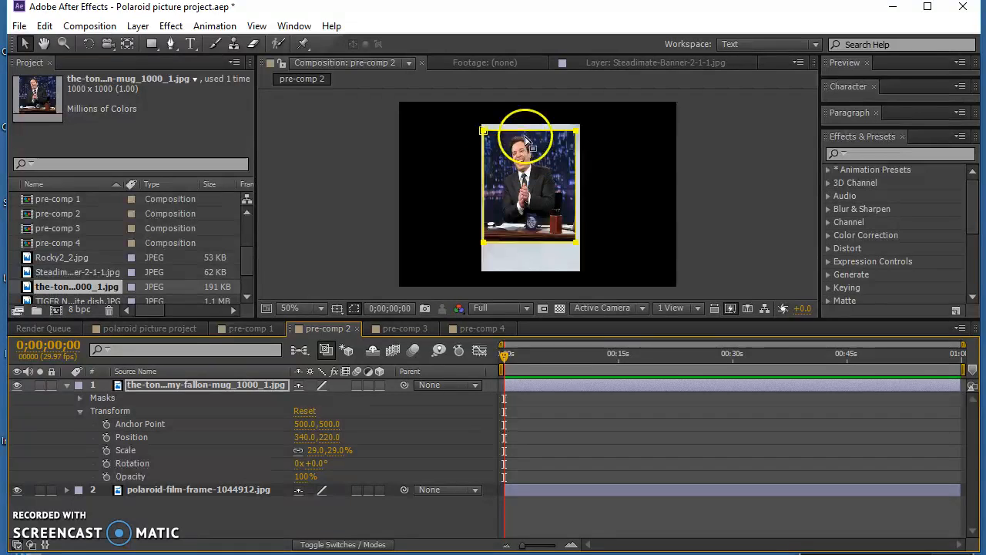
double_click(483, 132)
drag(483, 186, 492, 193)
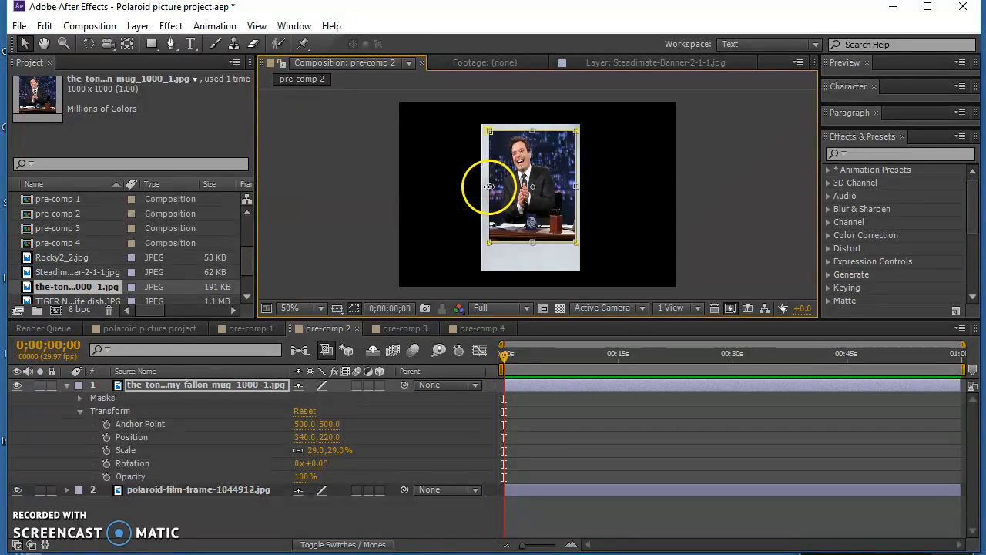
drag(489, 187, 487, 188)
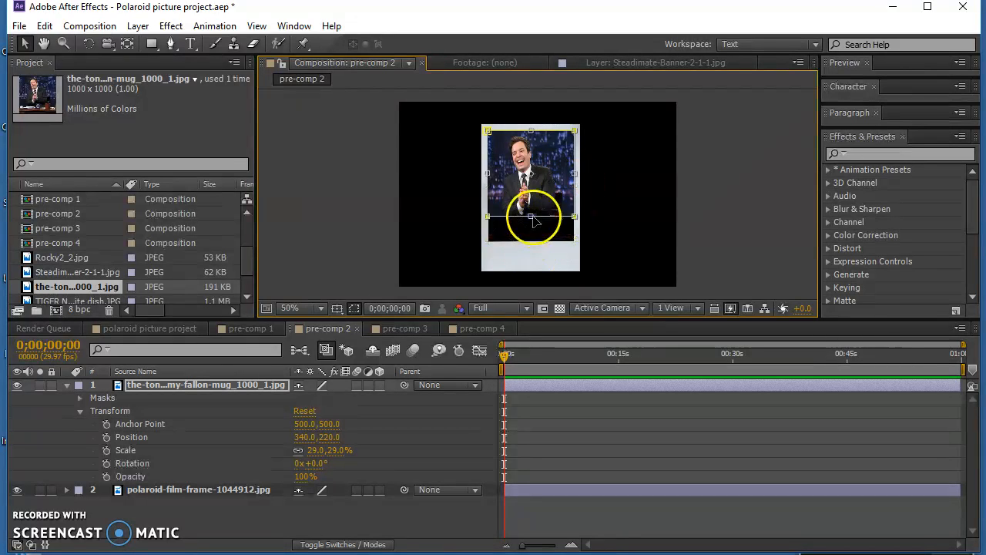
mouse_move(531, 131)
mouse_down()
mouse_move(530, 141)
mouse_move(529, 131)
mouse_up()
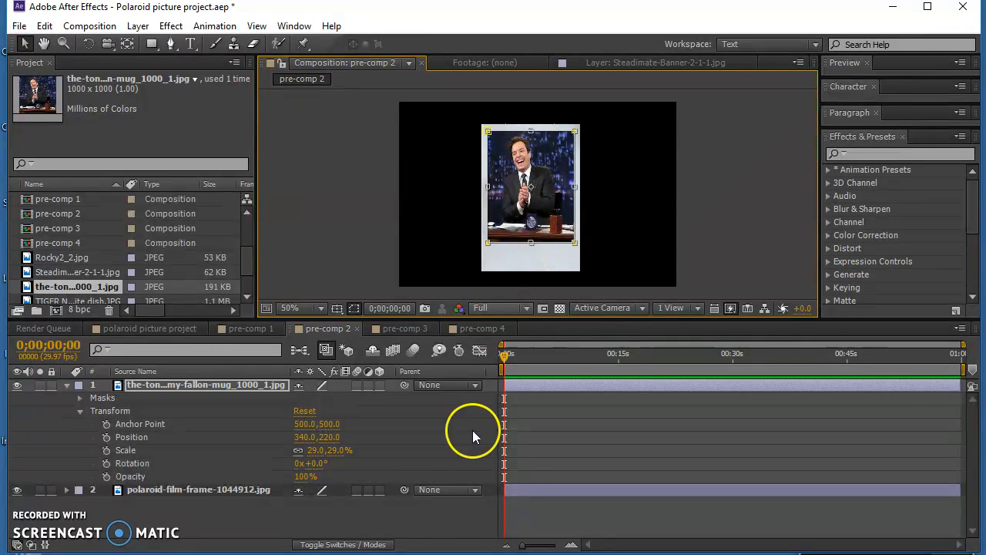
click(436, 516)
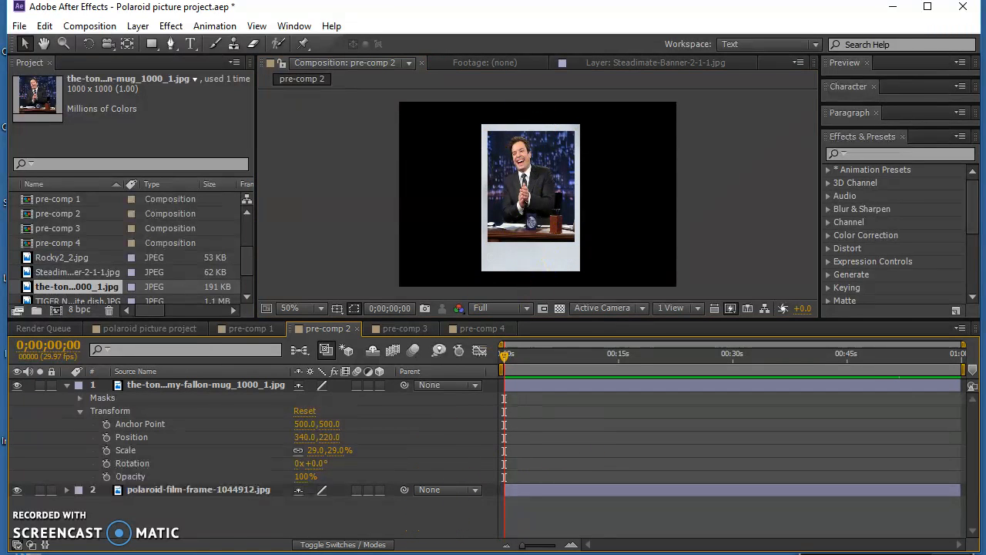
- Switch to pre-comp 3 and delete that composition from the project
click(407, 329)
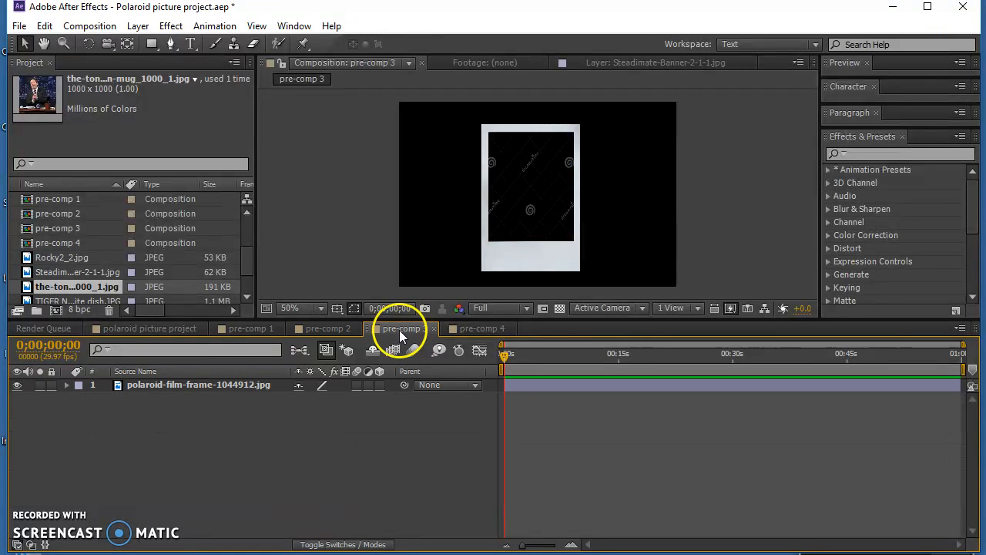
click(65, 228)
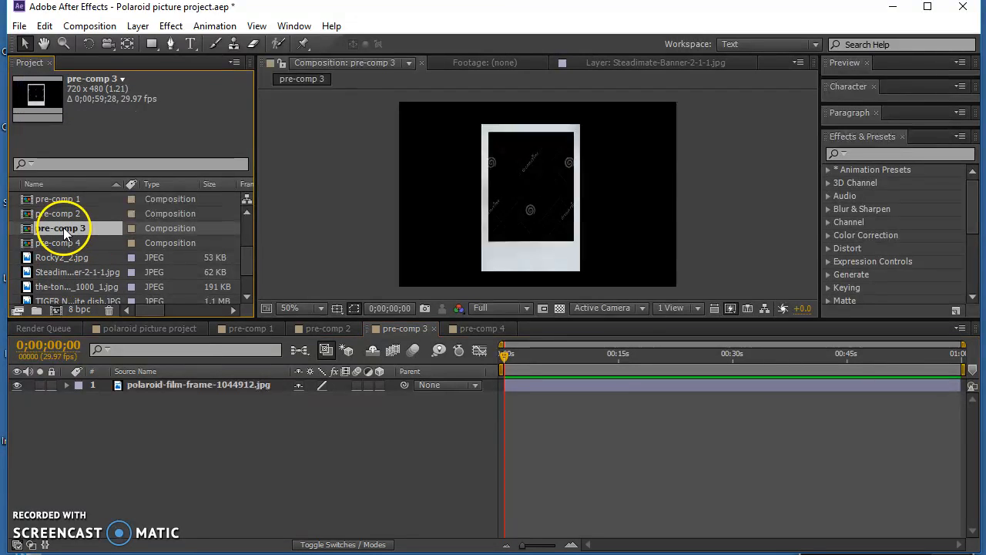
key(Delete)
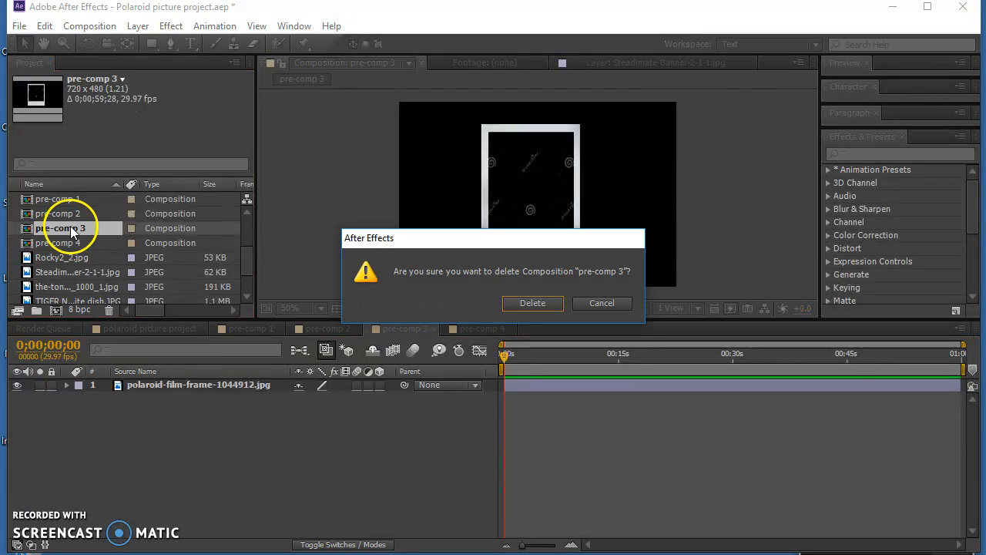
click(534, 305)
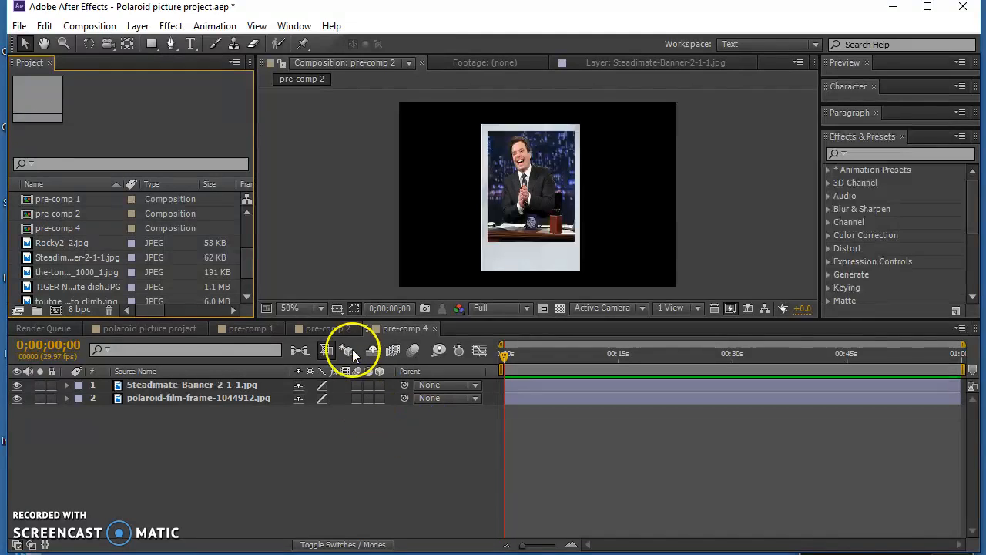
- Review pre-comps 1, 2 and 4 in turn, and open the polaroid picture project composition
click(262, 328)
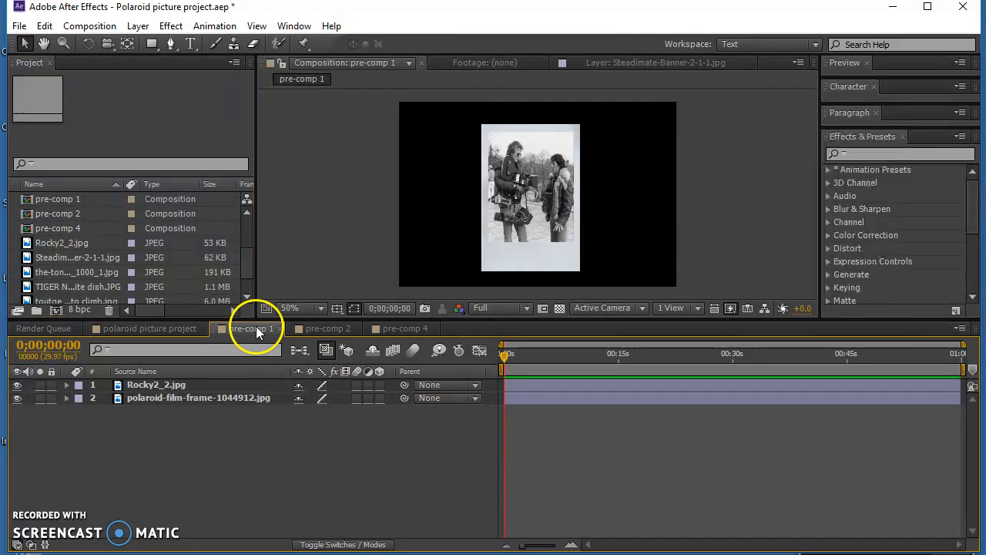
click(331, 330)
click(396, 329)
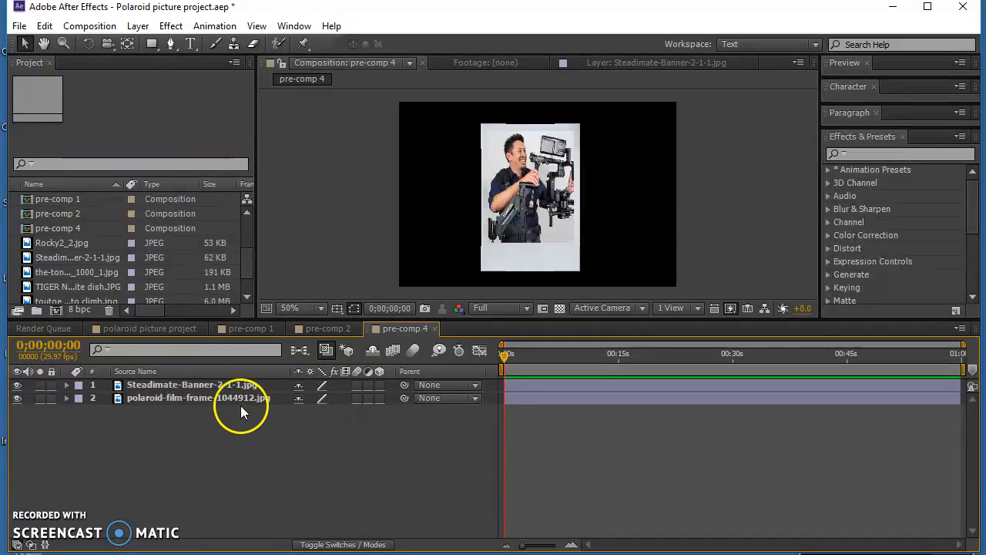
drag(248, 271, 250, 229)
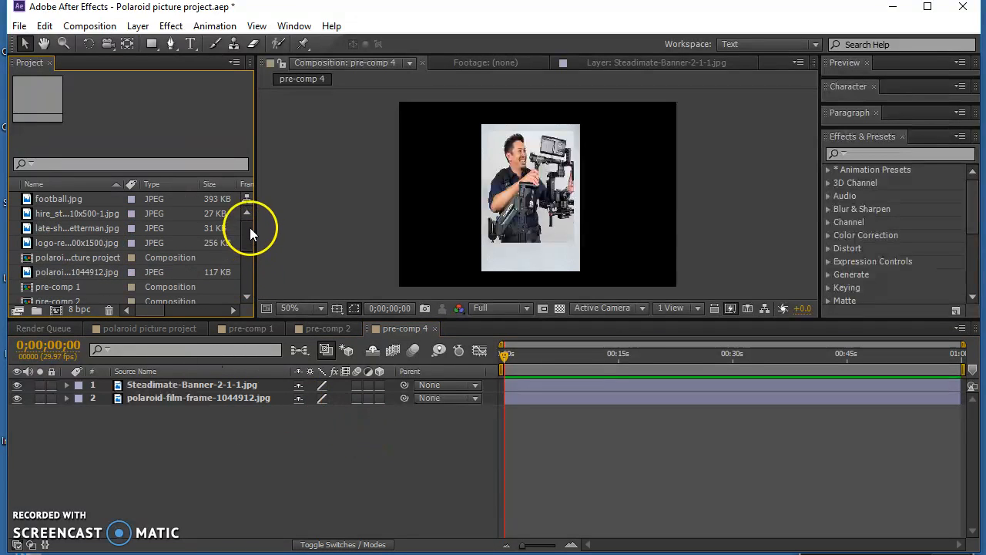
double_click(61, 256)
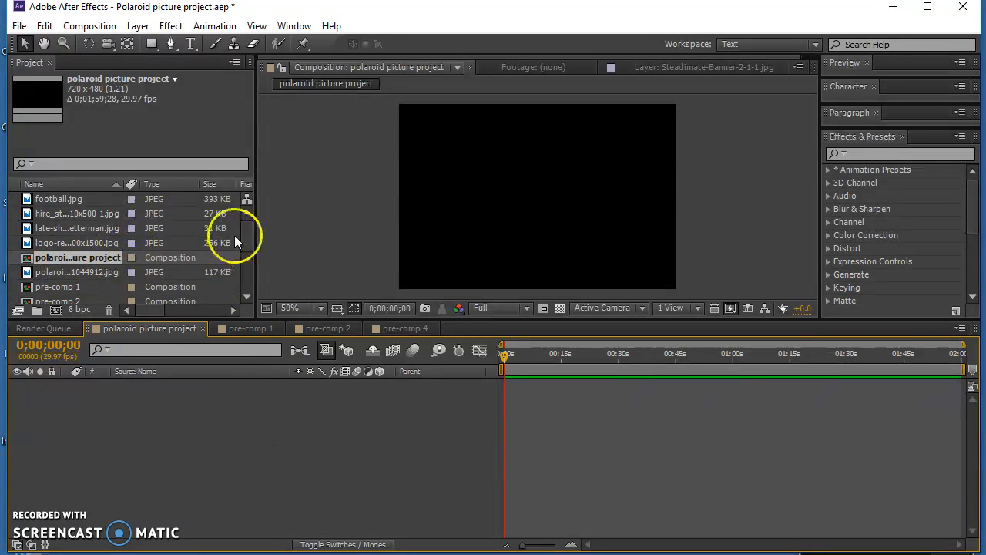
- Add pre-comp 1, pre-comp 2 and pre-comp 4 as layers in the polaroid picture project composition, in that order from the top
drag(249, 236, 248, 254)
drag(66, 241, 137, 429)
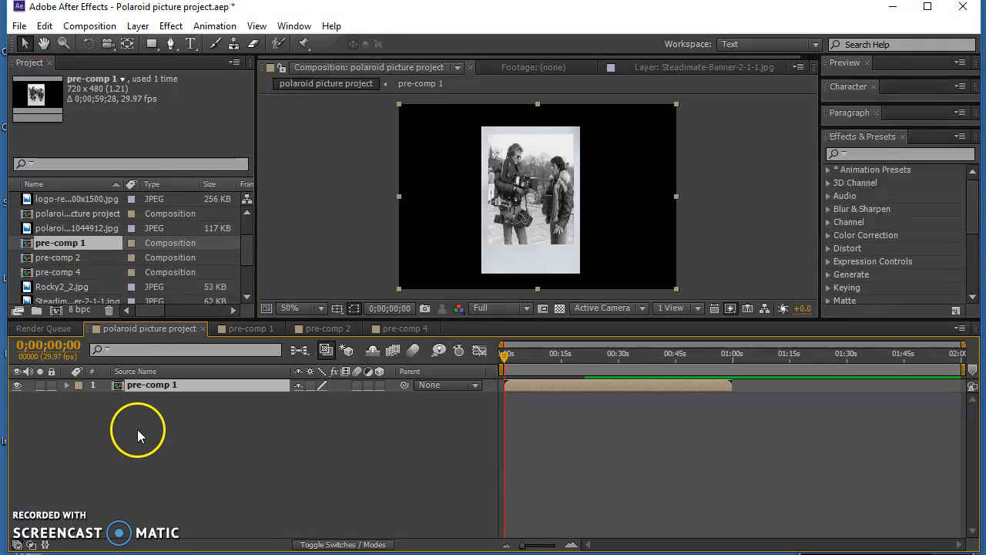
click(63, 257)
drag(78, 262, 257, 459)
drag(67, 274, 246, 462)
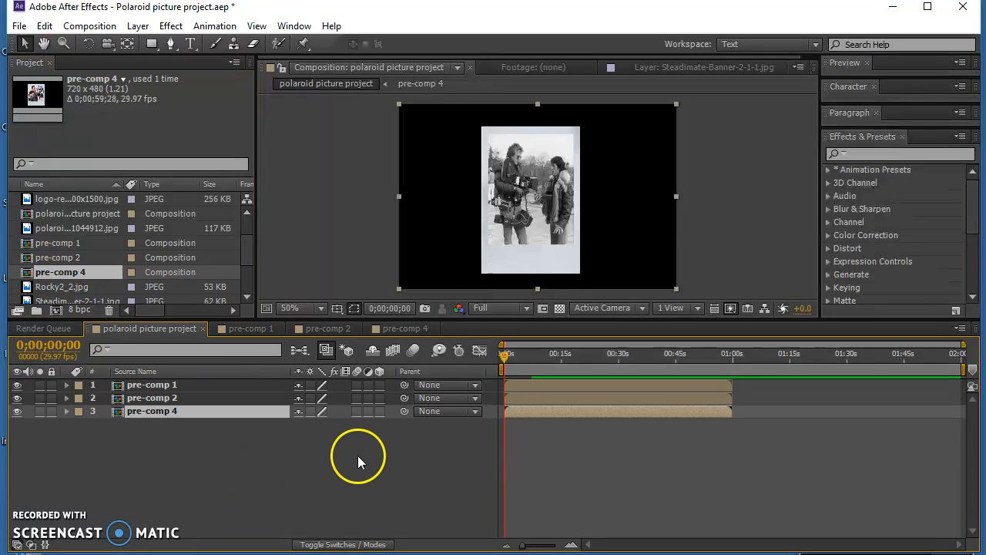
- Hide the three pre-comp layers one after another to check each picture, and show them all again
click(17, 385)
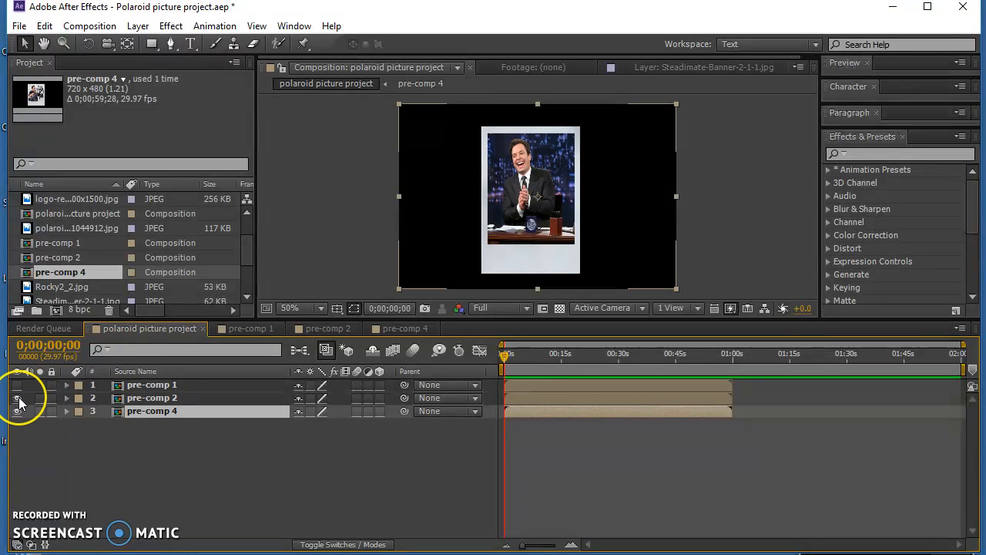
click(17, 398)
click(17, 411)
click(17, 412)
click(17, 398)
click(17, 385)
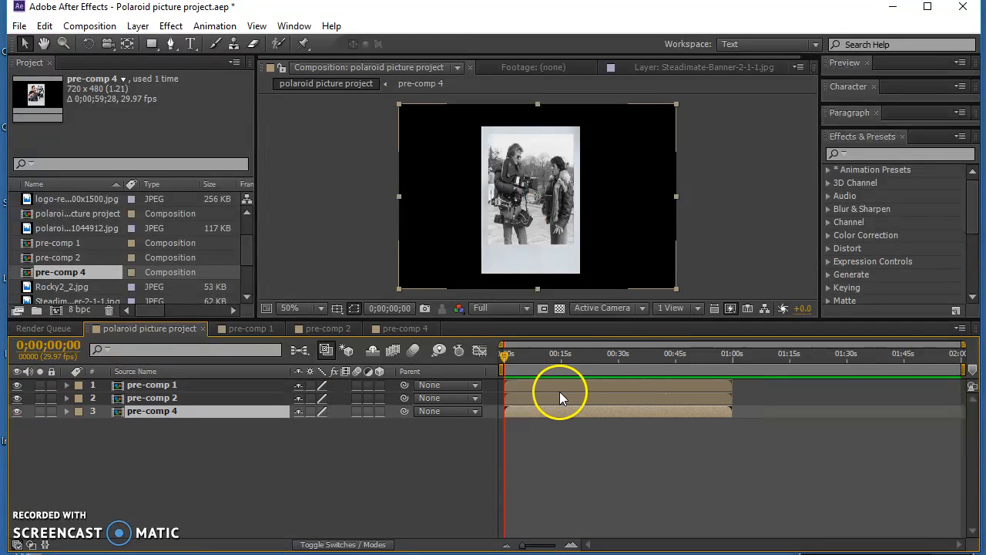
drag(732, 399, 578, 400)
mouse_move(732, 387)
mouse_down()
mouse_move(576, 389)
mouse_move(732, 387)
mouse_up()
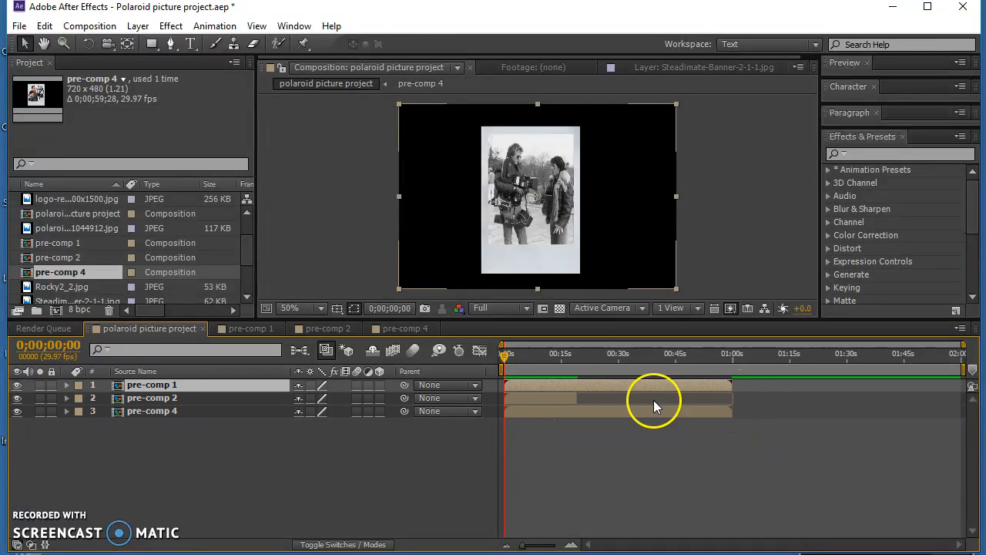
drag(577, 399, 753, 403)
- Shift the pre-comp 2 and pre-comp 4 layers in time to start at about 1:10, and return the current time to the start
drag(565, 398, 831, 404)
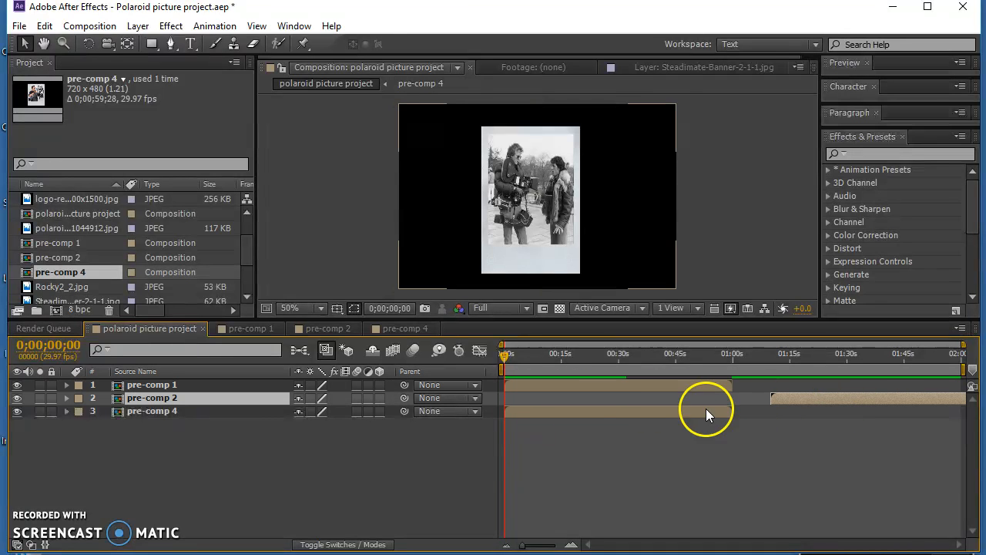
drag(582, 410, 840, 418)
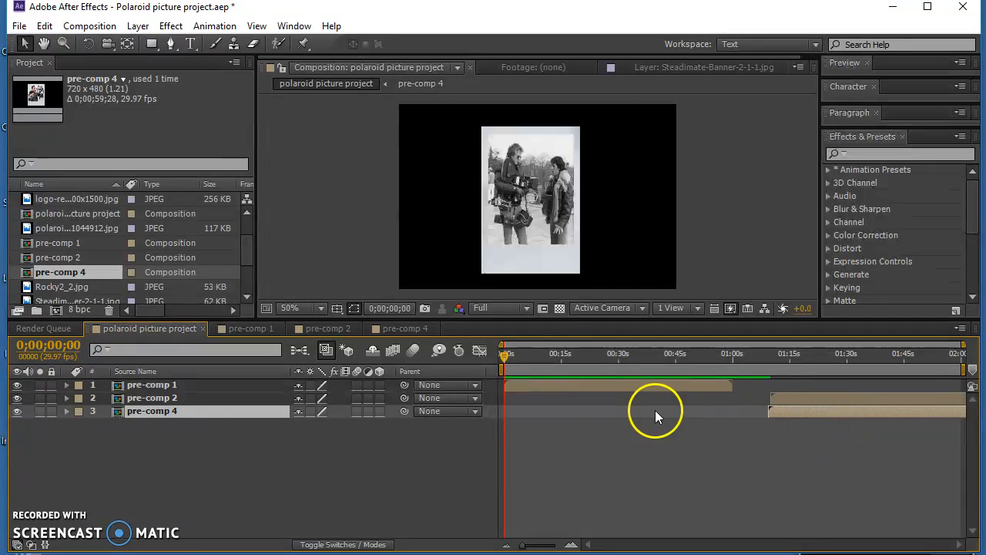
click(522, 353)
drag(520, 354, 458, 353)
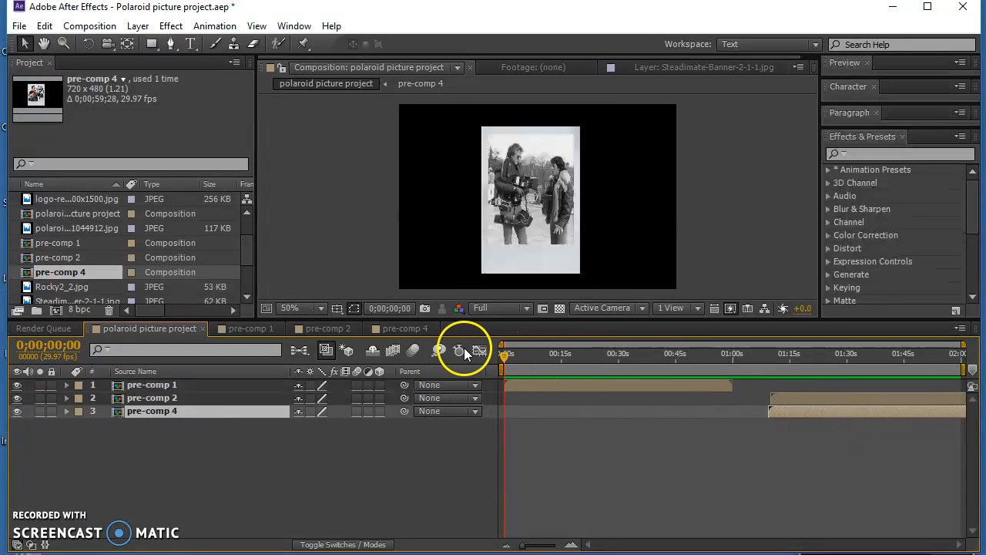
- Set pre-comp 1's rotation to -18° and scale to 202%, and move it to about 126, 310
click(67, 385)
click(139, 387)
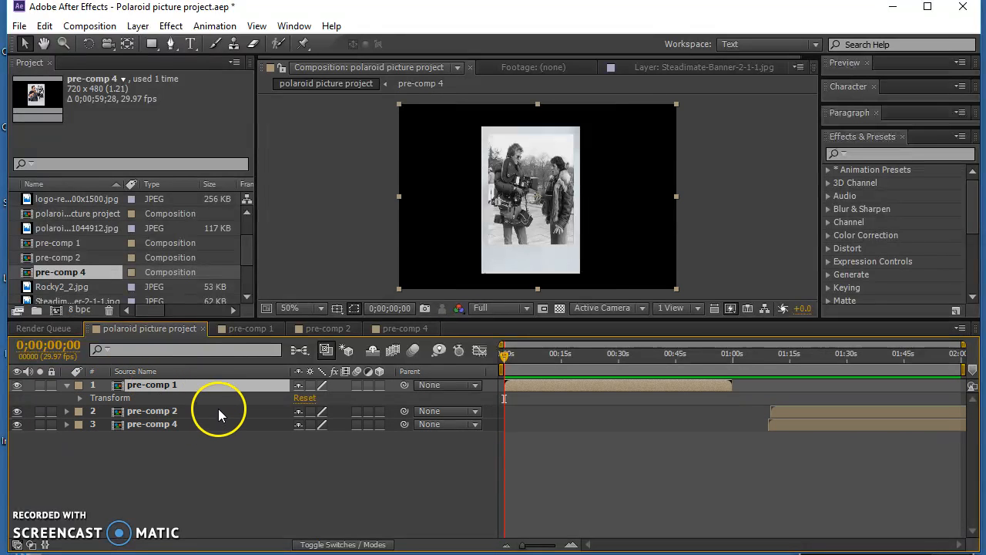
click(76, 399)
click(80, 399)
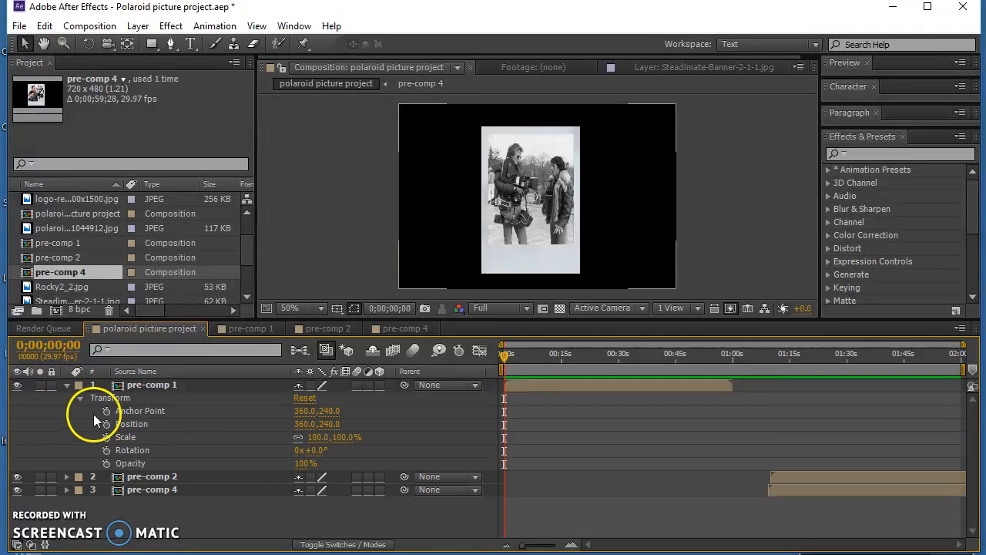
drag(308, 451, 385, 434)
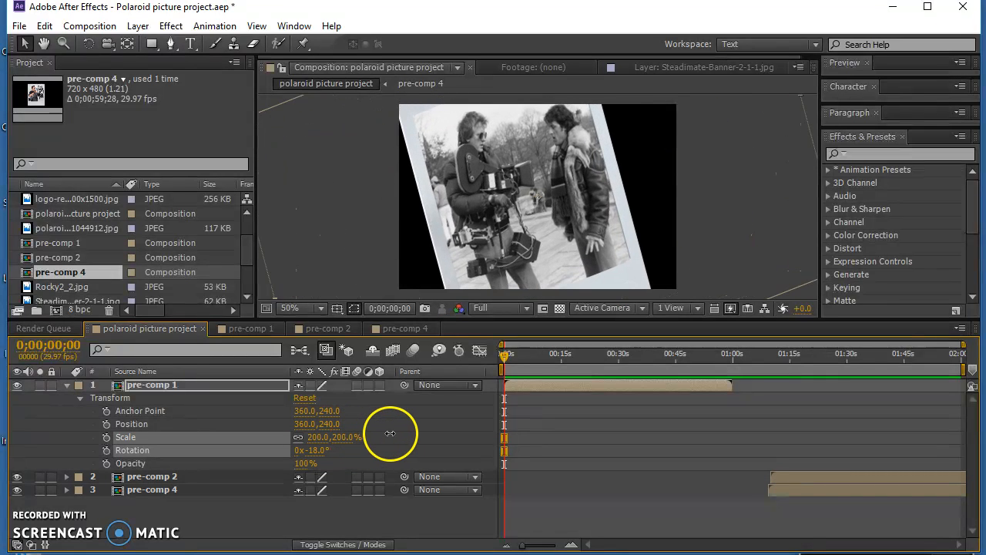
drag(570, 213, 480, 240)
- Set pre-comp 1's opacity to 0% and start keyframes at 0;00;00;00 for its anchor point, position, scale, rotation and opacity
click(106, 463)
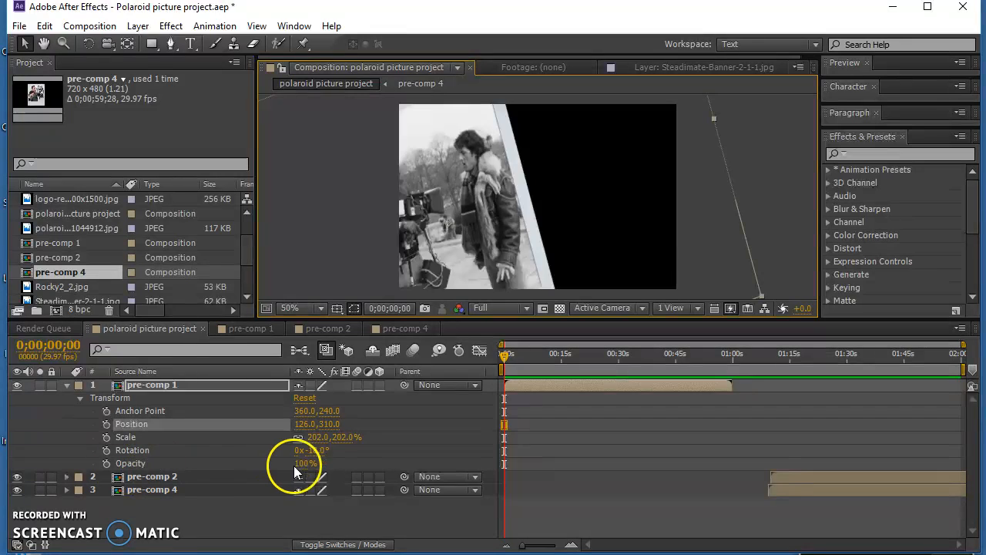
drag(299, 463, 111, 463)
click(560, 421)
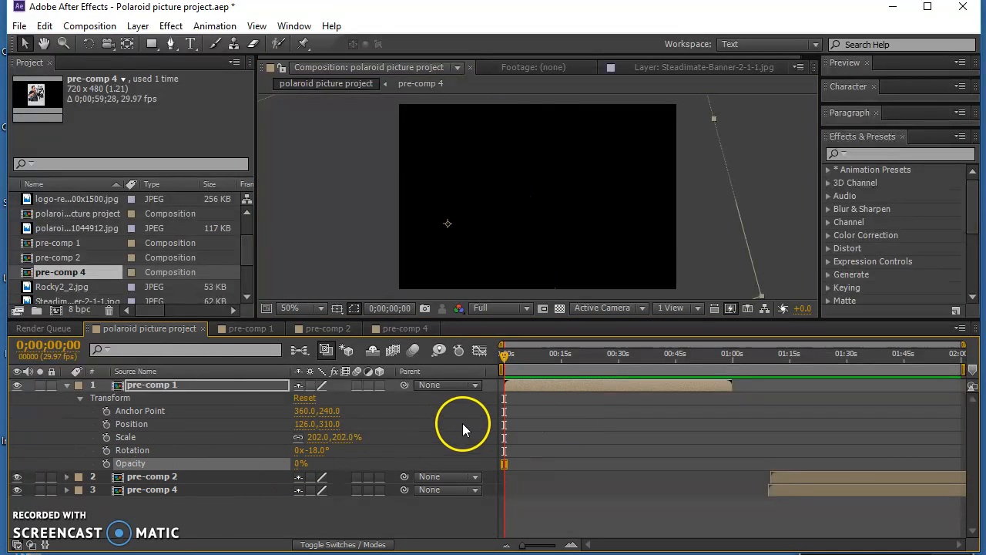
click(107, 410)
click(106, 424)
click(106, 437)
click(106, 450)
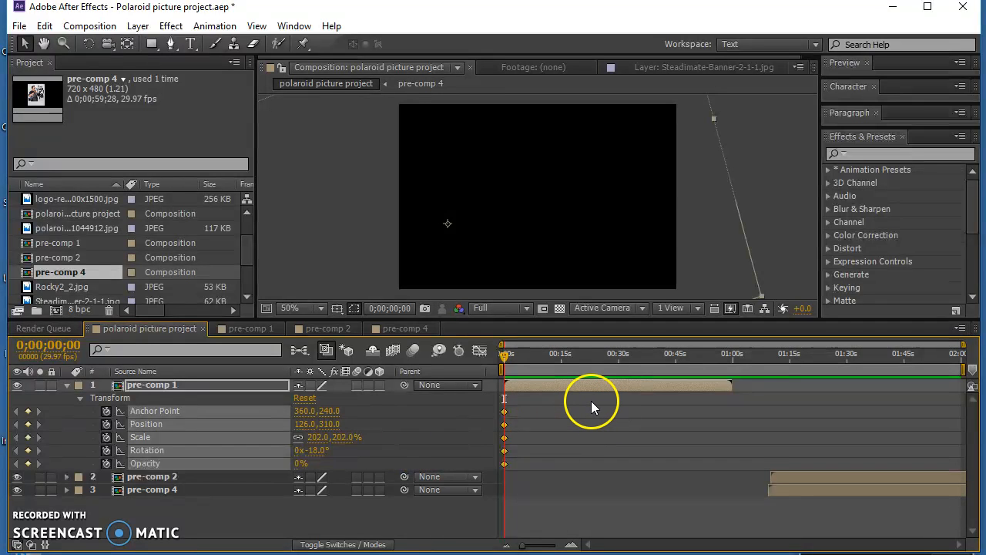
- Advance to 0;00;02;12 and keyframe pre-comp 1 at 100% opacity and a position of about 362, 252
key(space)
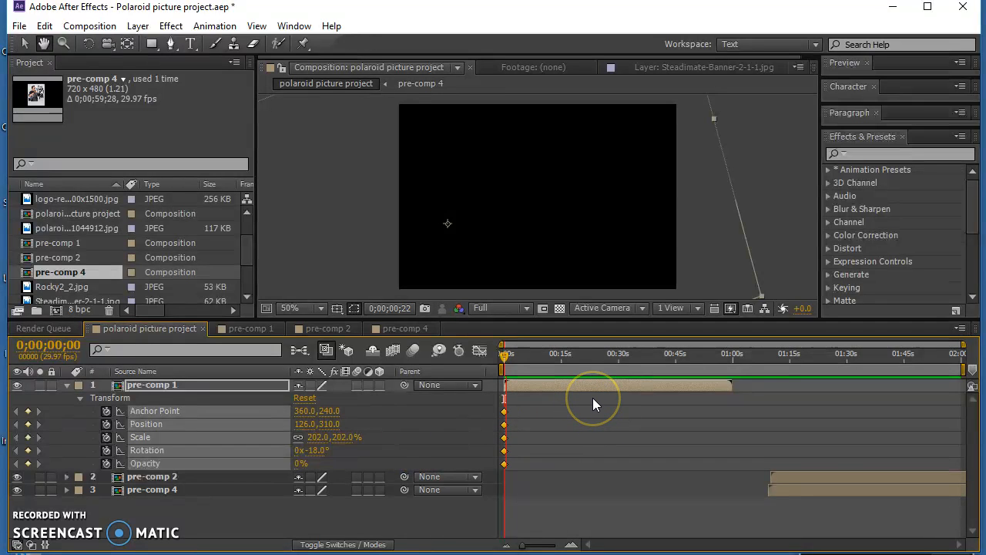
key(space)
key(space)
key(space)
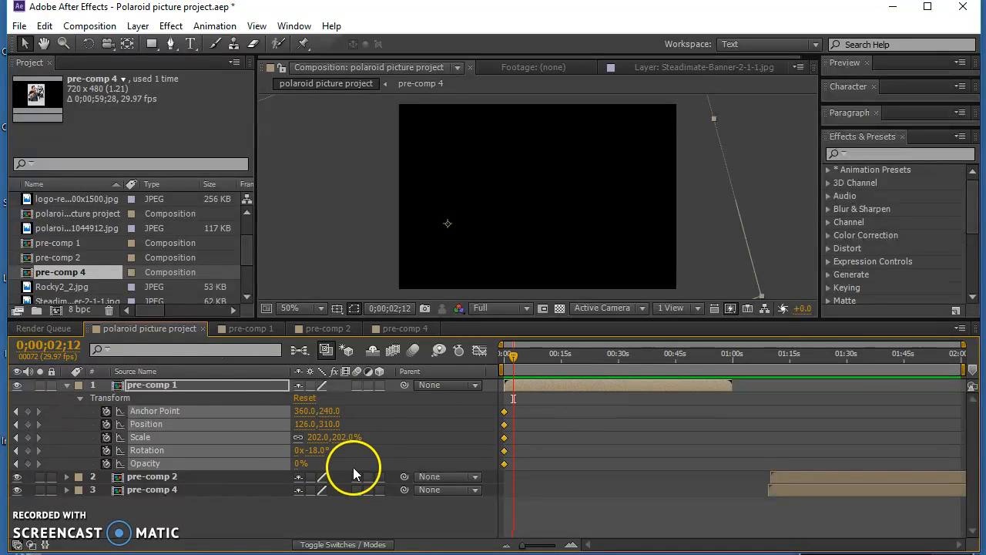
click(257, 512)
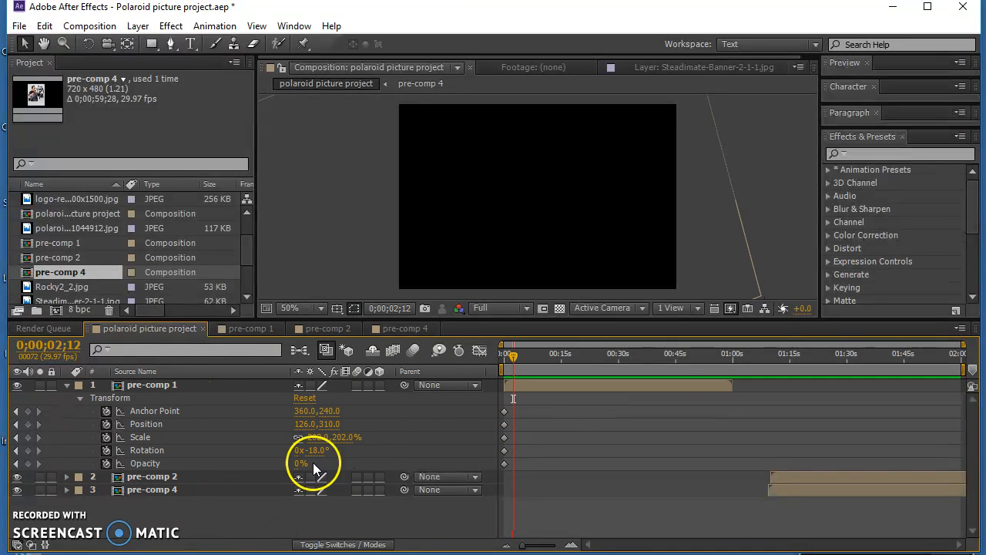
drag(299, 467, 448, 470)
drag(479, 228, 570, 208)
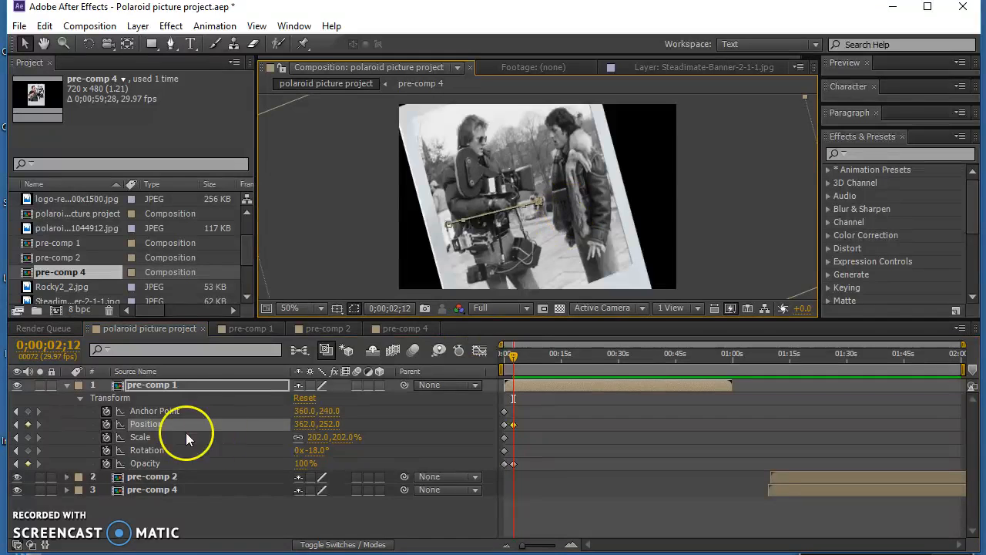
- Keyframe pre-comp 1 at 114% scale, 13° rotation and position about 440, 244, and preview the animation from the start
drag(312, 444, 259, 439)
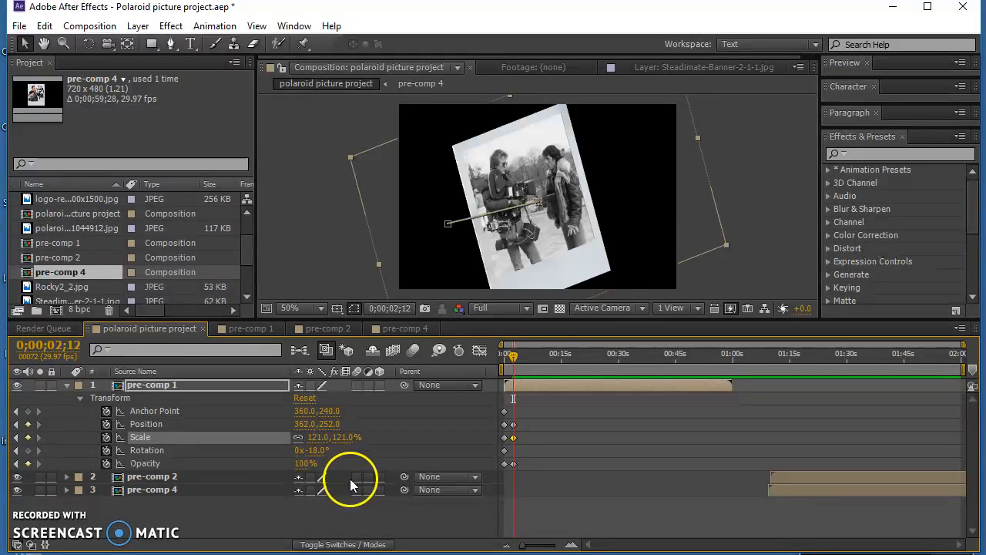
mouse_move(311, 450)
mouse_down()
mouse_move(347, 450)
mouse_move(309, 436)
mouse_up()
drag(529, 247, 557, 241)
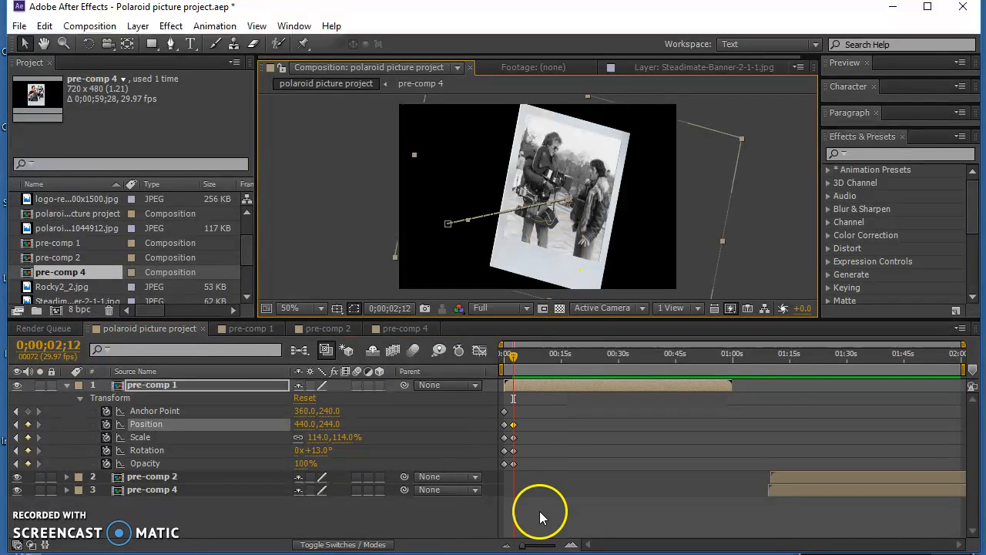
drag(523, 355, 504, 353)
key(space)
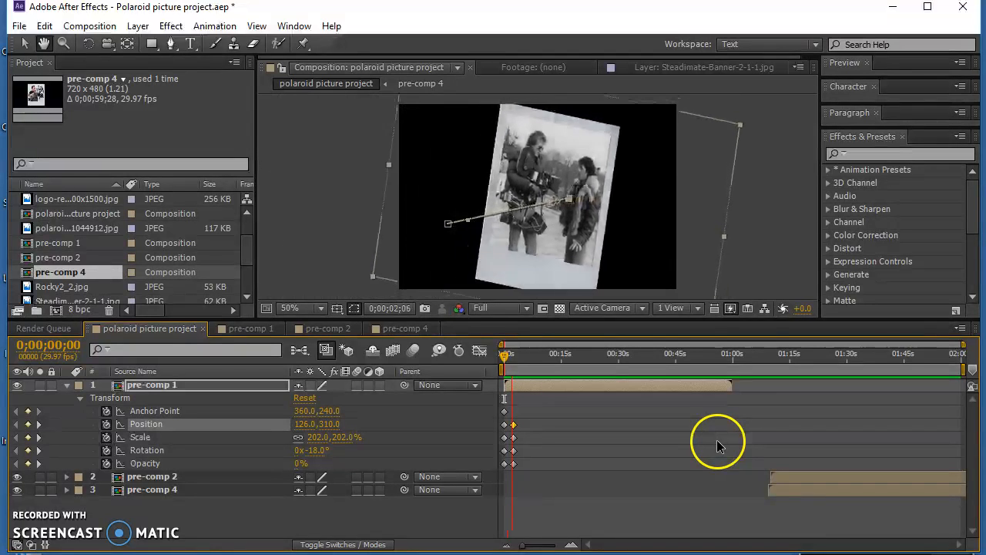
- Play back pre-comp 1's animation from the start to check its timing
key(space)
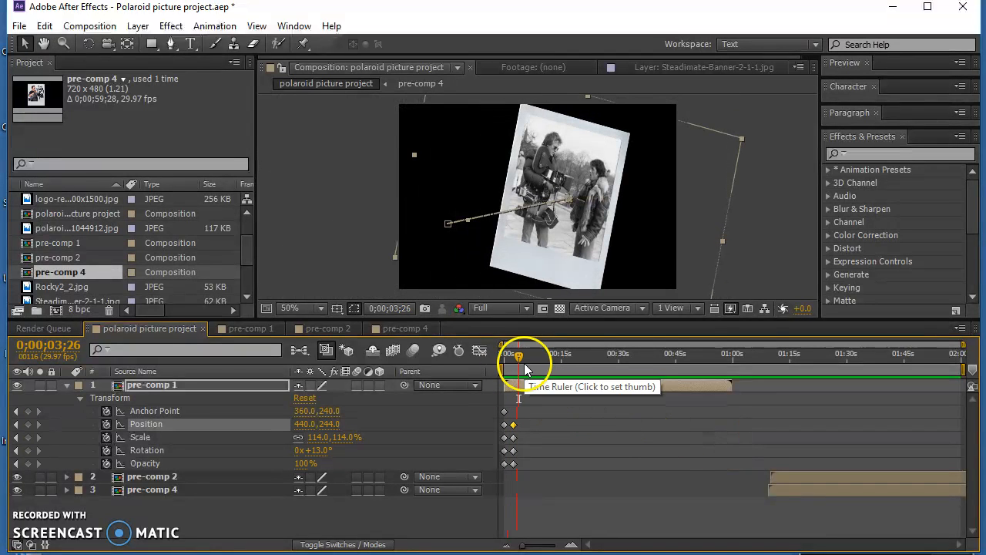
key(space)
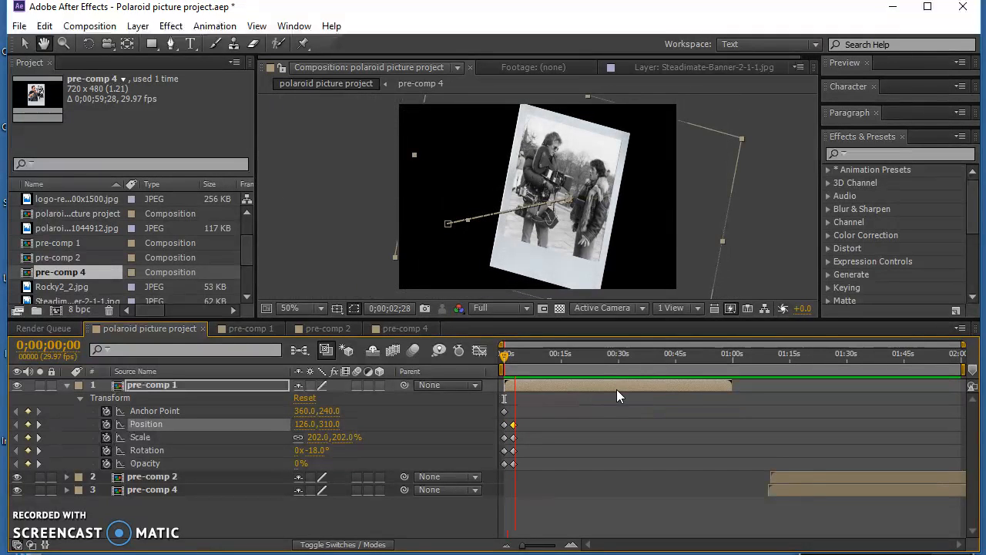
click(575, 405)
click(514, 424)
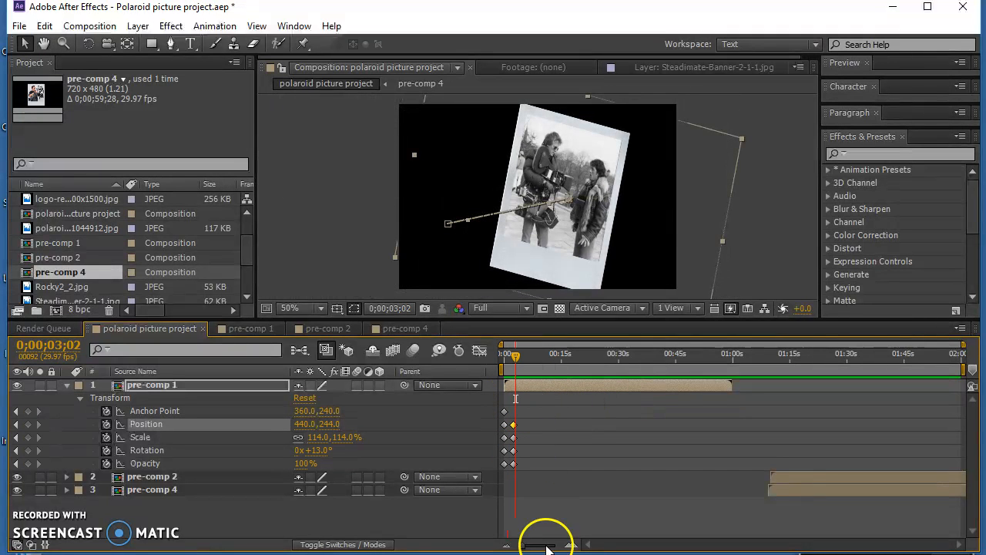
- Move pre-comp 1's ending position, scale, rotation and opacity keyframes to about 4 seconds and return to the start of the timeline
drag(527, 548, 544, 546)
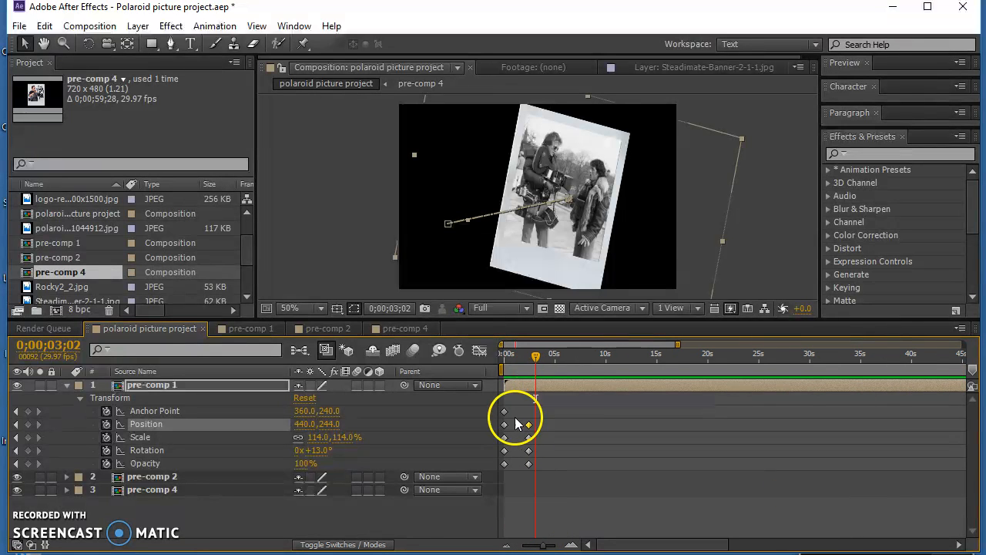
drag(523, 408, 553, 490)
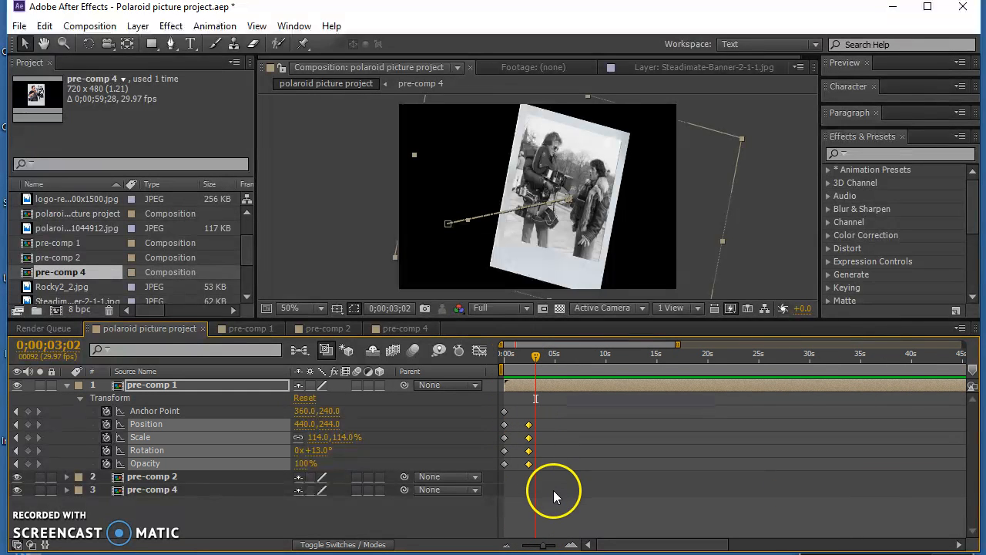
drag(530, 441, 548, 440)
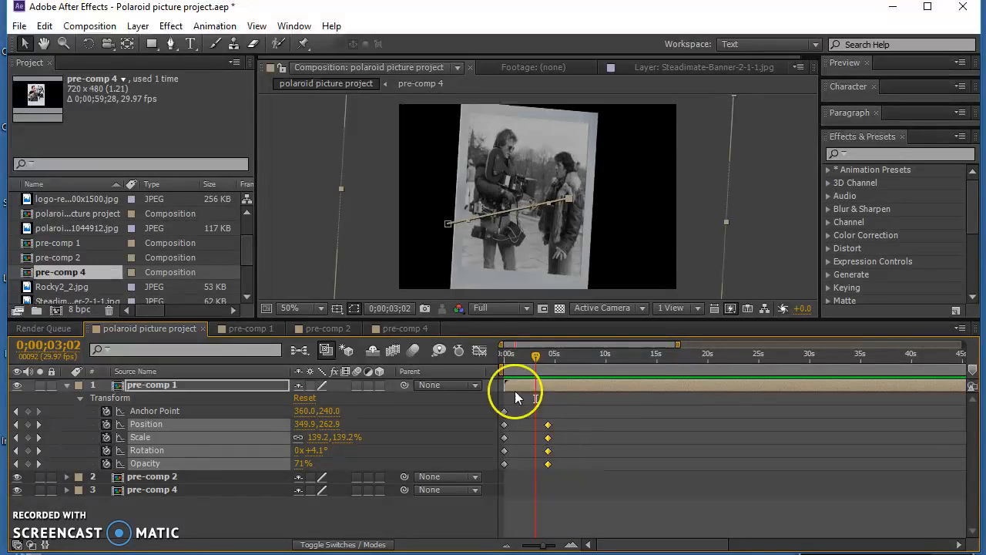
drag(528, 353, 459, 352)
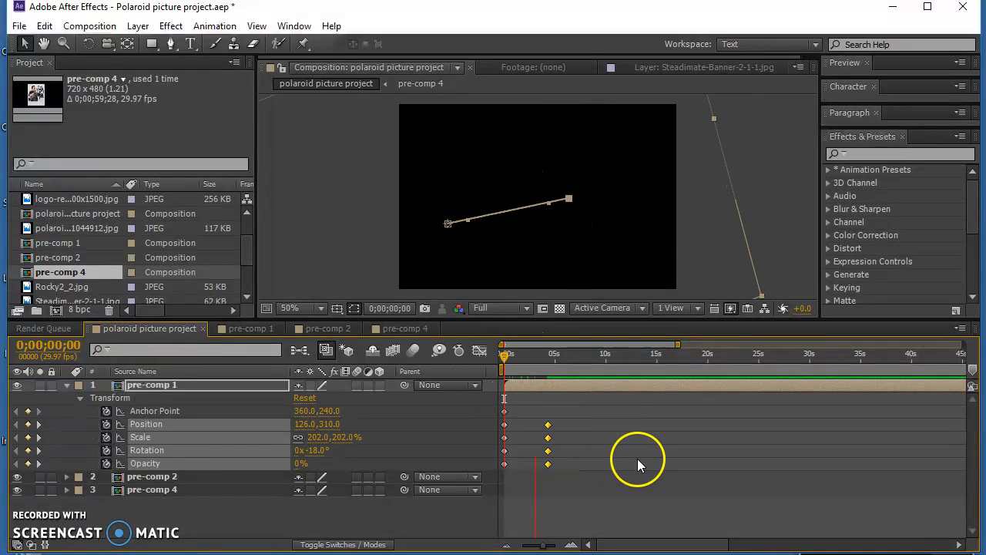
- Shift all of pre-comp 1's keyframes to start at about 8 seconds and paste a copy of the opening set at 0;00;02;24
drag(569, 399, 497, 486)
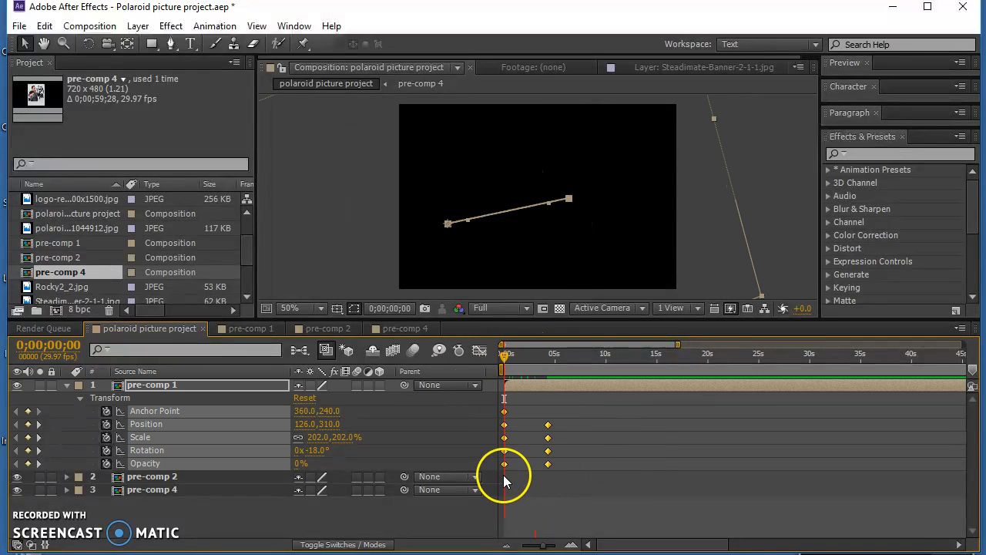
drag(505, 437, 574, 438)
drag(552, 395, 596, 488)
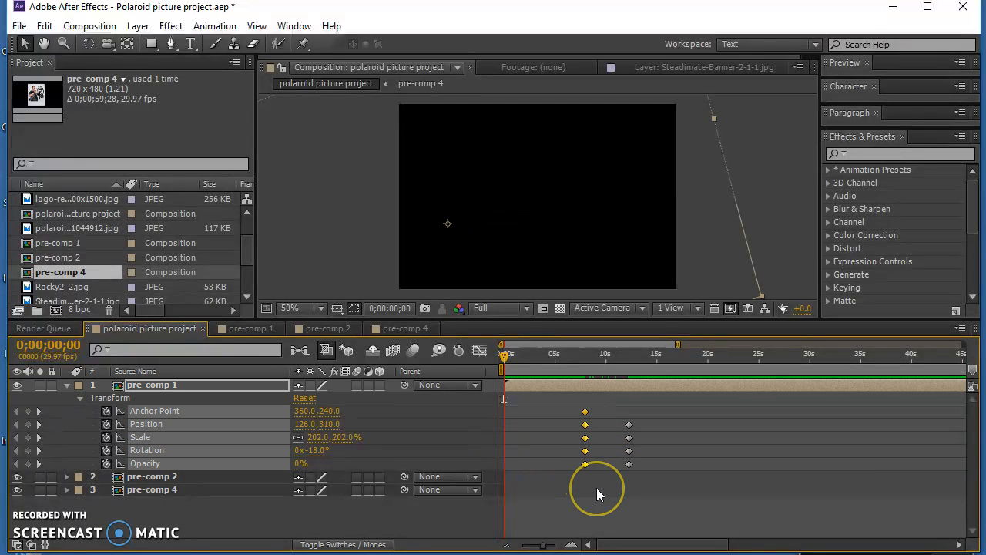
click(533, 356)
key(ctrl+v)
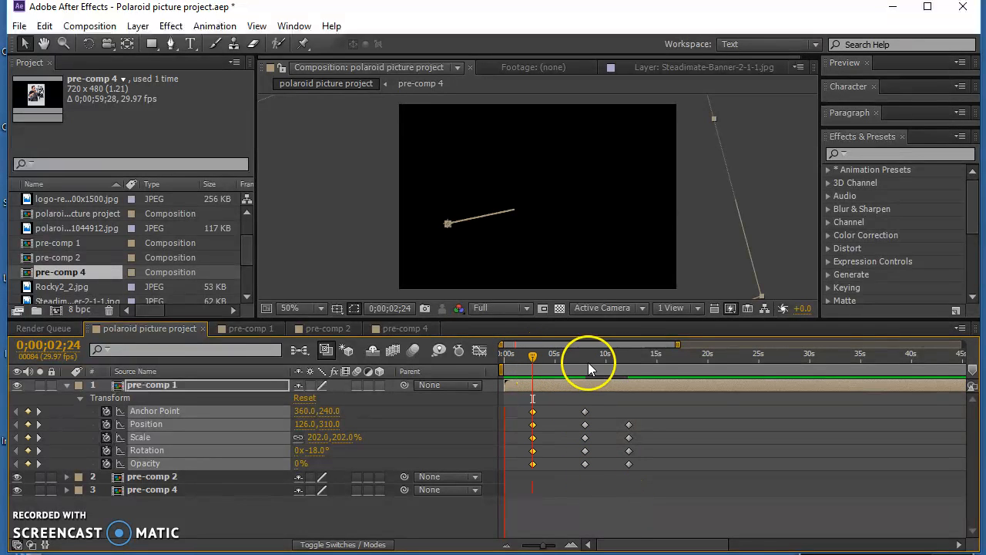
- Preview the animation and shift pre-comp 1's keyframes earlier so the move runs from about 3.5 to 8 seconds
key(space)
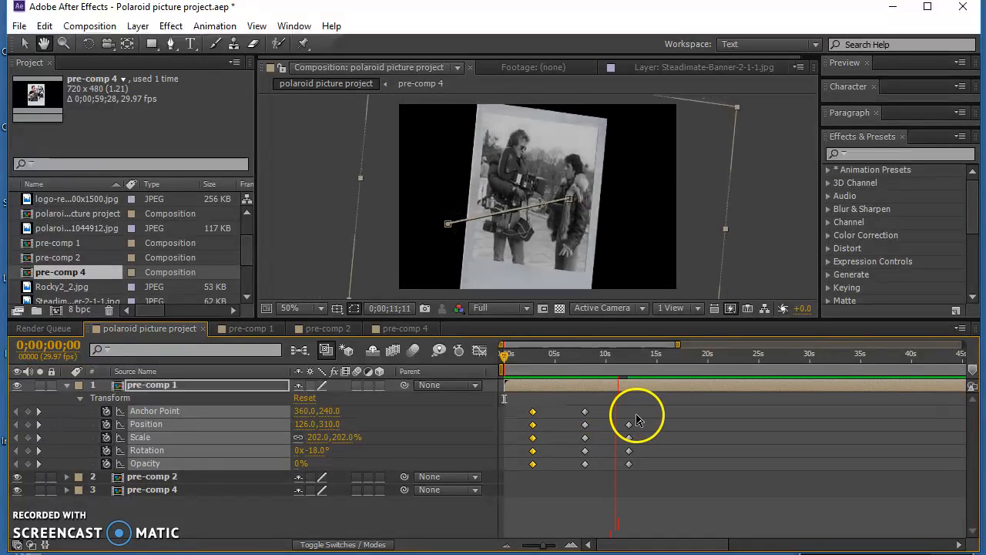
key(space)
drag(523, 397, 656, 495)
drag(585, 443, 541, 445)
drag(533, 357, 591, 373)
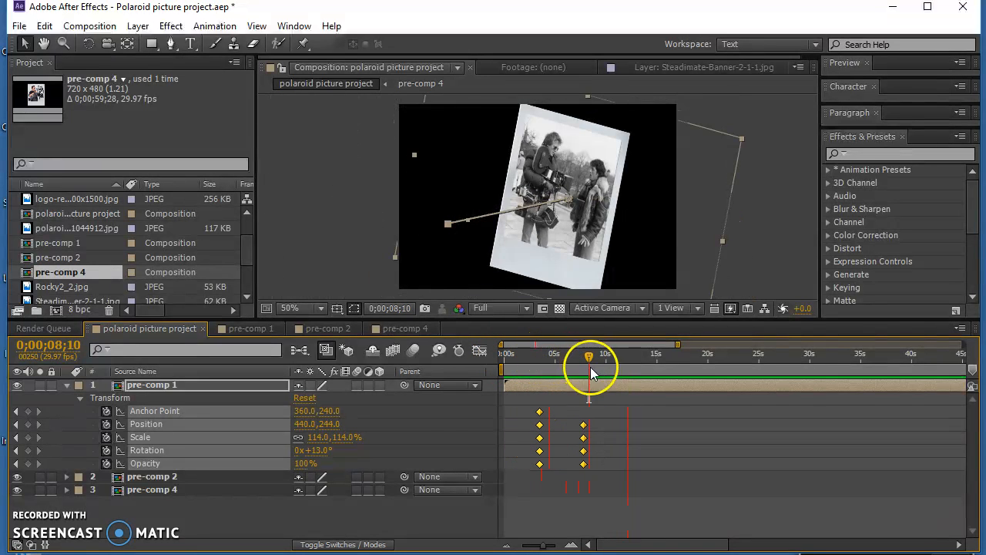
- Hide pre-comp 1 and move the pre-comp 2 layer to start at 0;00;07;12, with the current time at its start
click(67, 384)
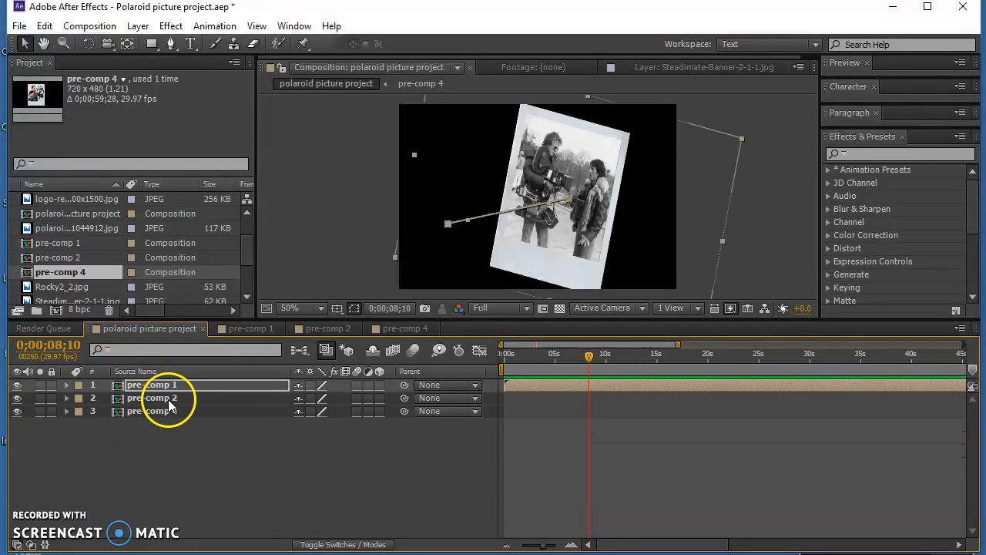
click(17, 385)
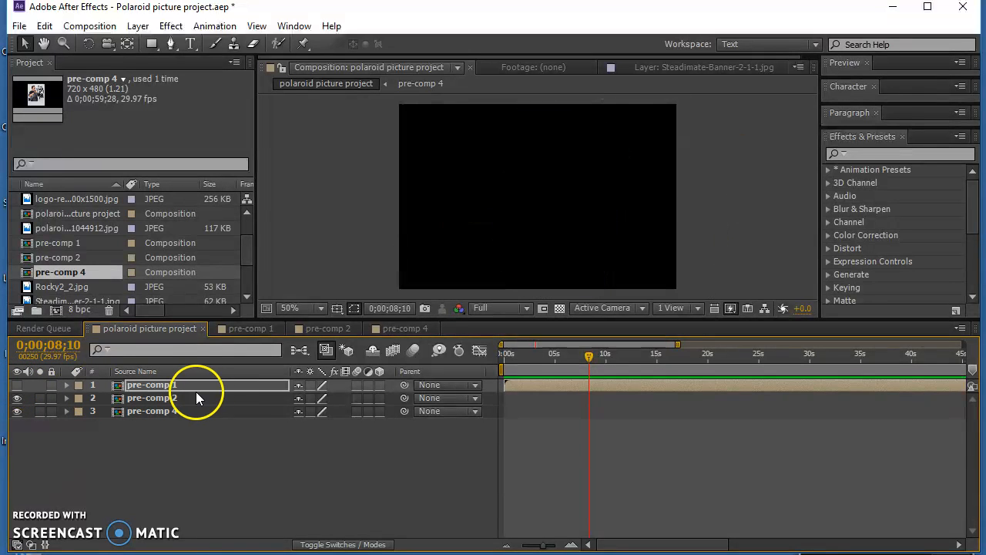
click(163, 399)
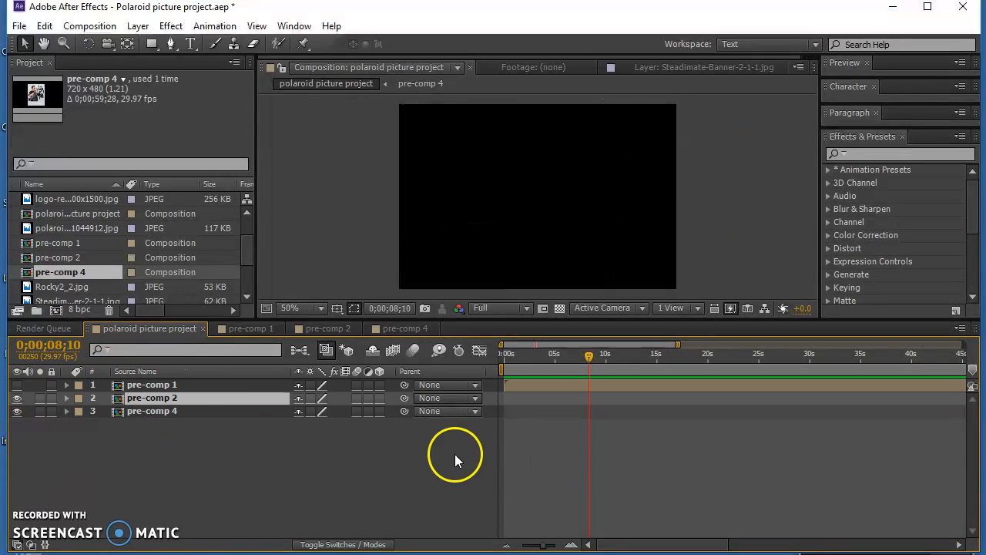
drag(543, 545, 526, 546)
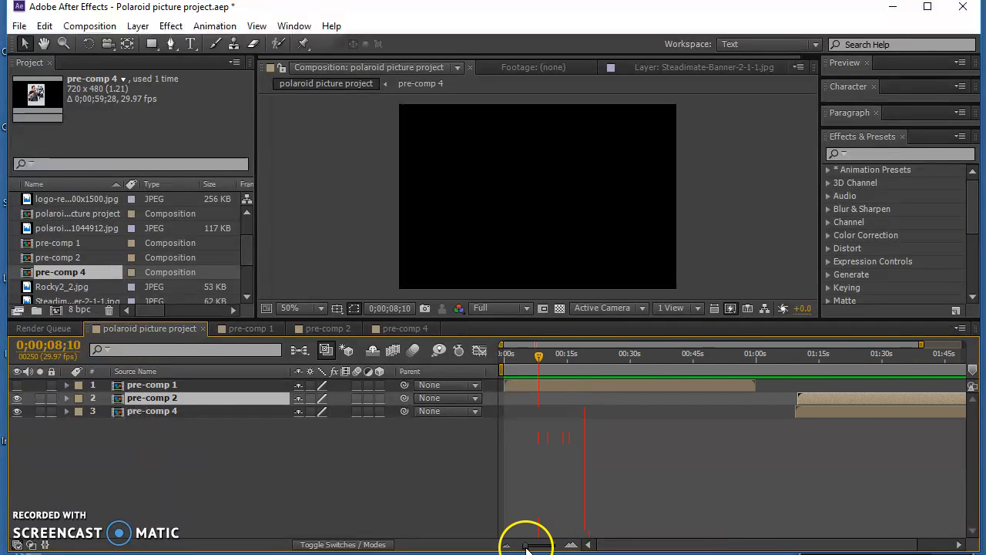
drag(832, 399, 566, 393)
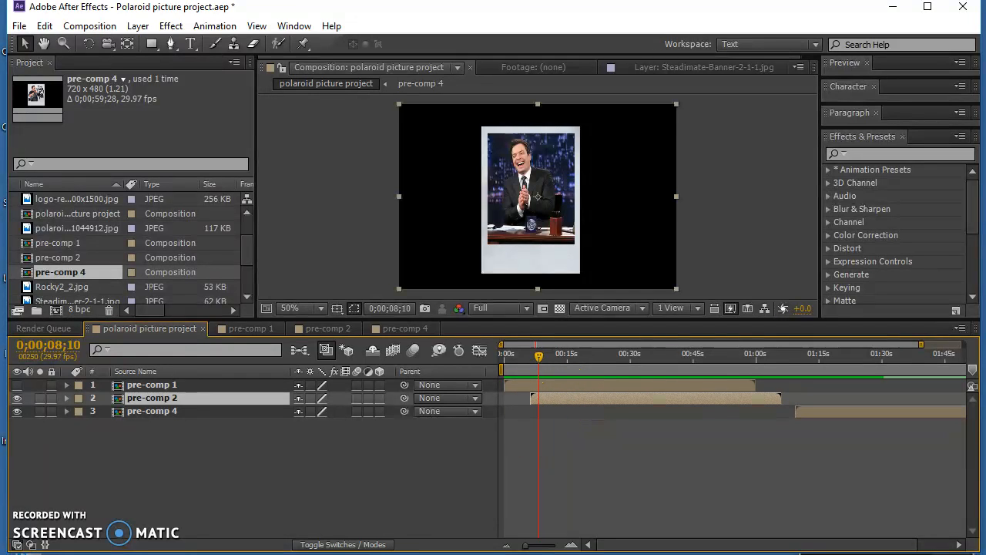
drag(526, 546, 549, 546)
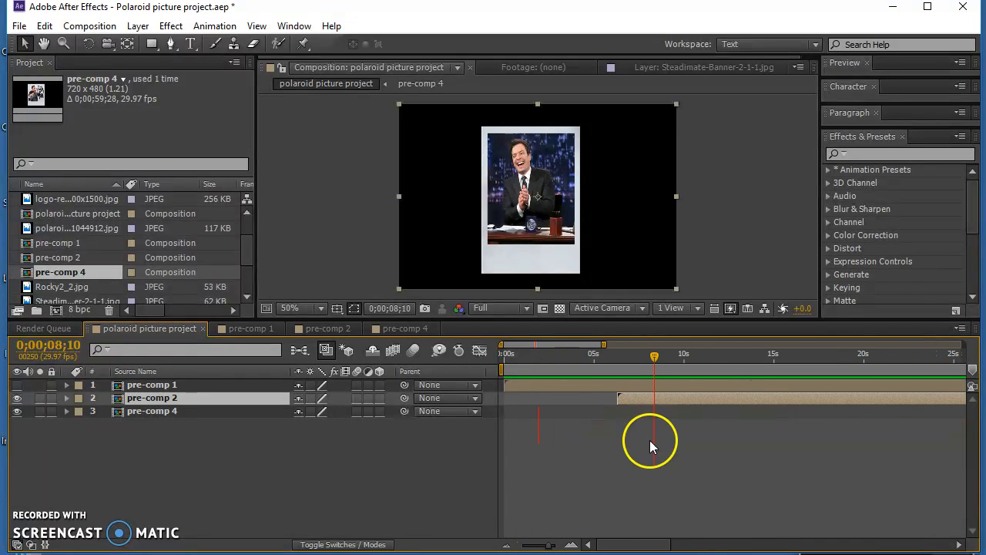
drag(640, 400, 666, 403)
drag(656, 359, 639, 360)
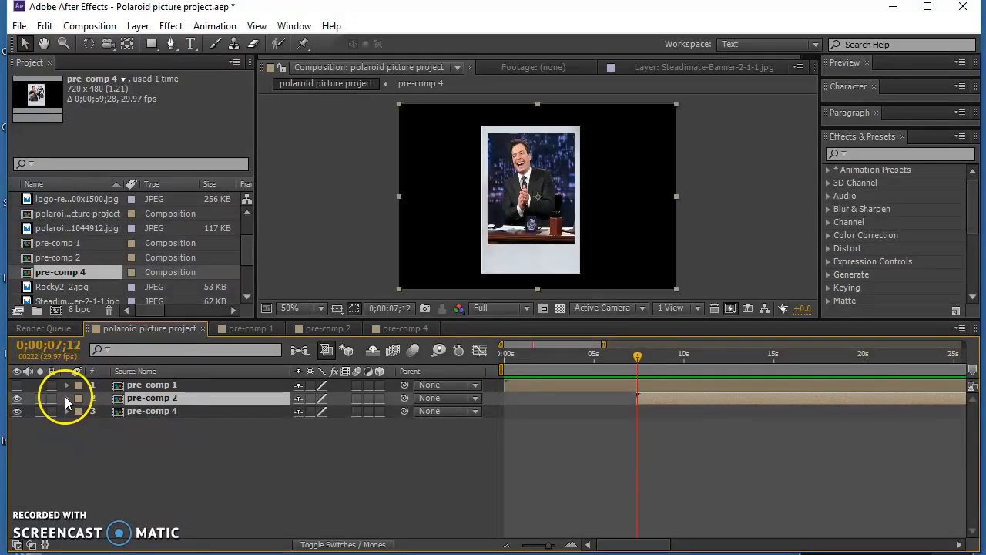
- Set pre-comp 2's scale to 180% and rotation to 28°, and move it to about 858, 372
click(66, 399)
click(80, 412)
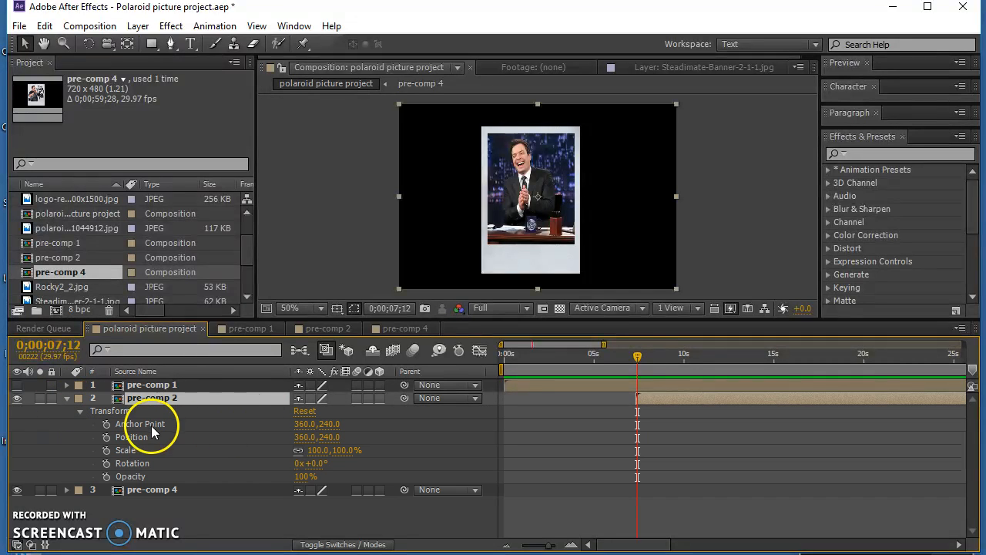
drag(315, 448, 376, 448)
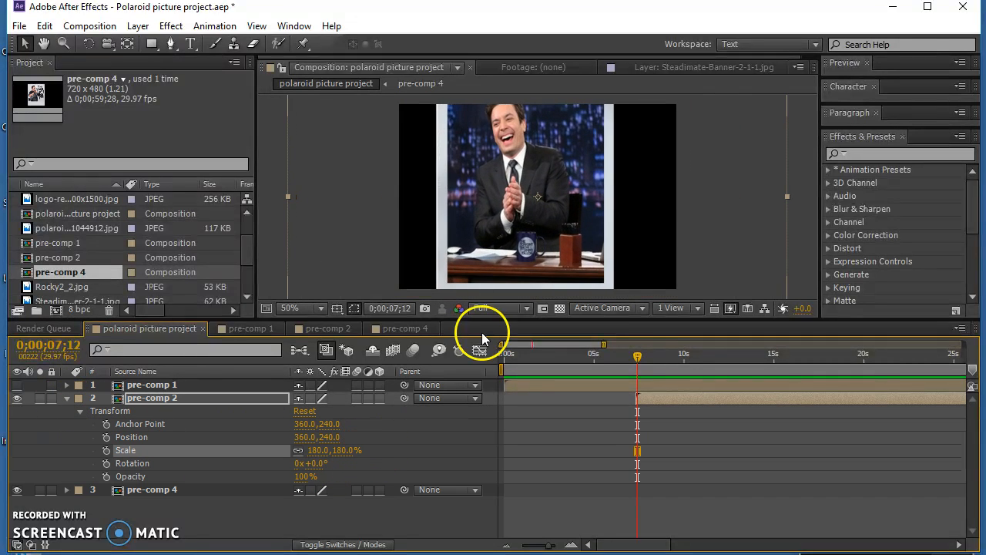
drag(542, 187, 623, 208)
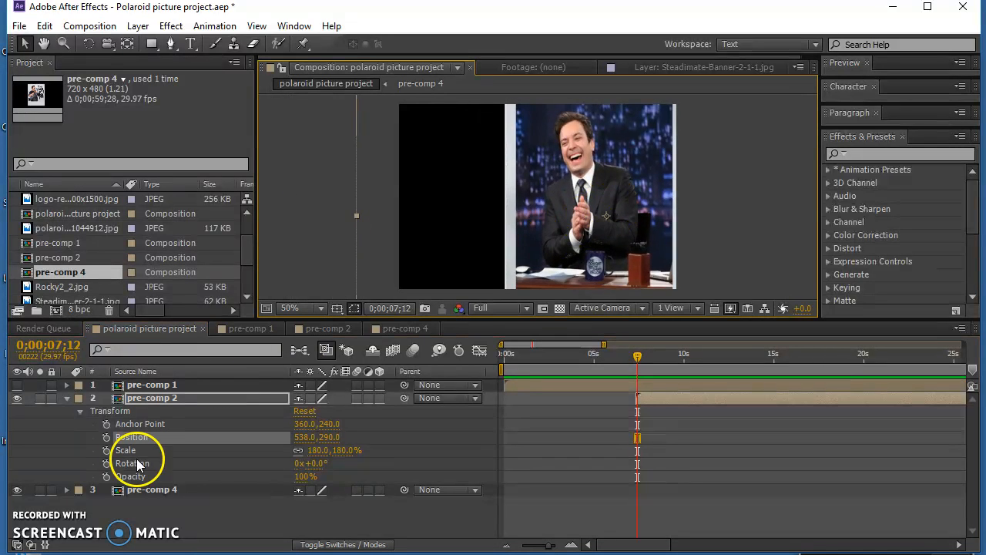
drag(316, 466, 339, 462)
drag(511, 214, 688, 255)
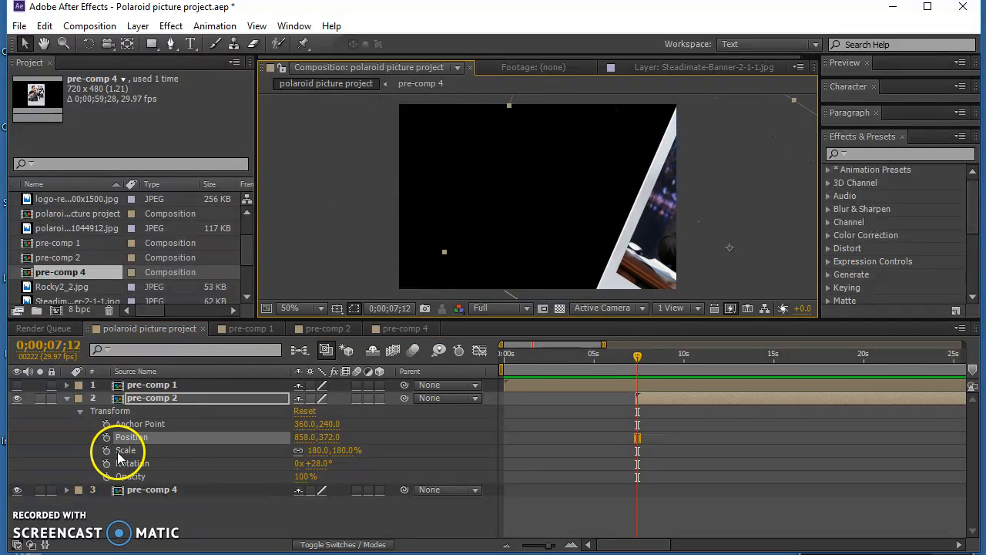
- Set pre-comp 2's opacity to 0% and start keyframes for all five transform properties at 0;00;07;12
drag(295, 477, 88, 473)
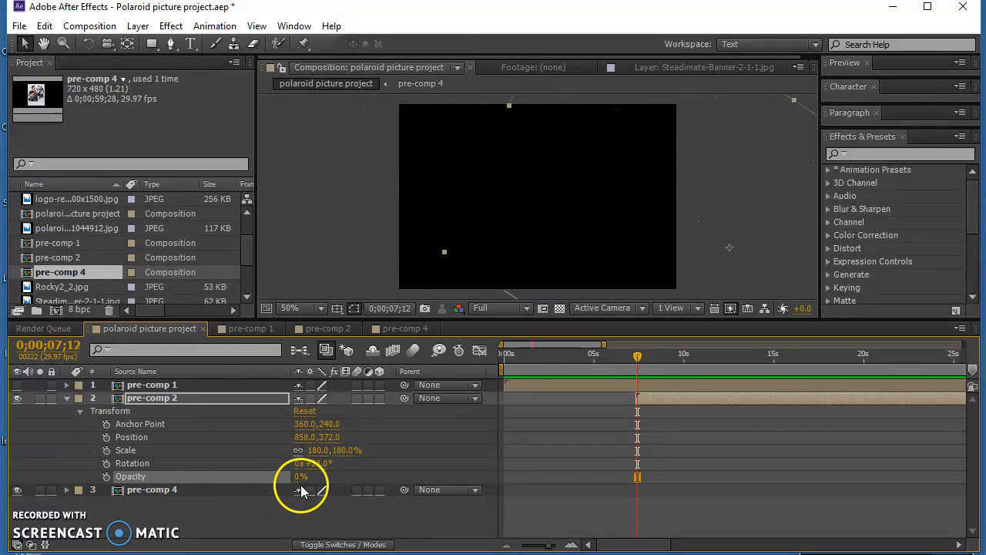
drag(106, 425, 107, 478)
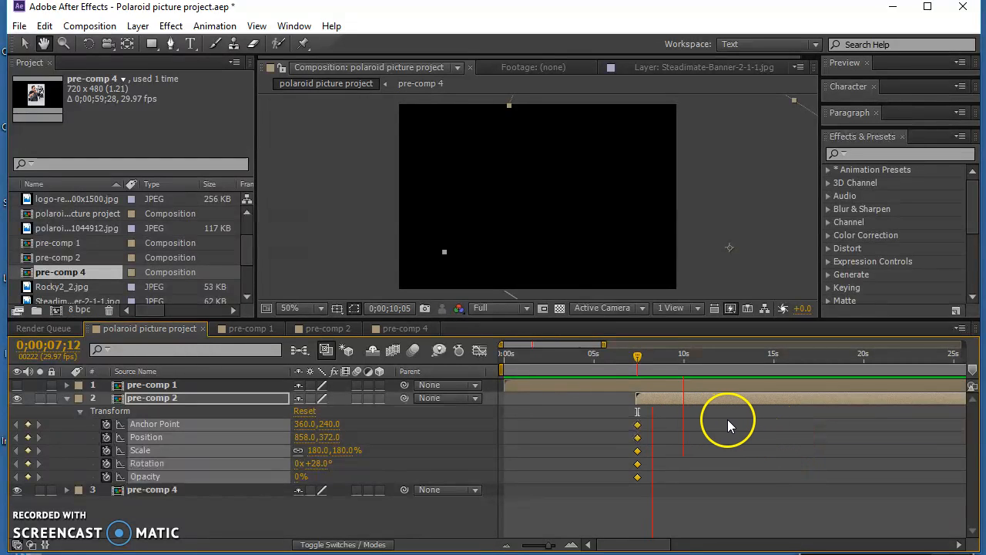
click(247, 507)
- At 0;00;10;18, keyframe pre-comp 2 at 100% opacity, 115% scale, -26° rotation and position about 346, 202, and preview the animation
drag(299, 482, 463, 478)
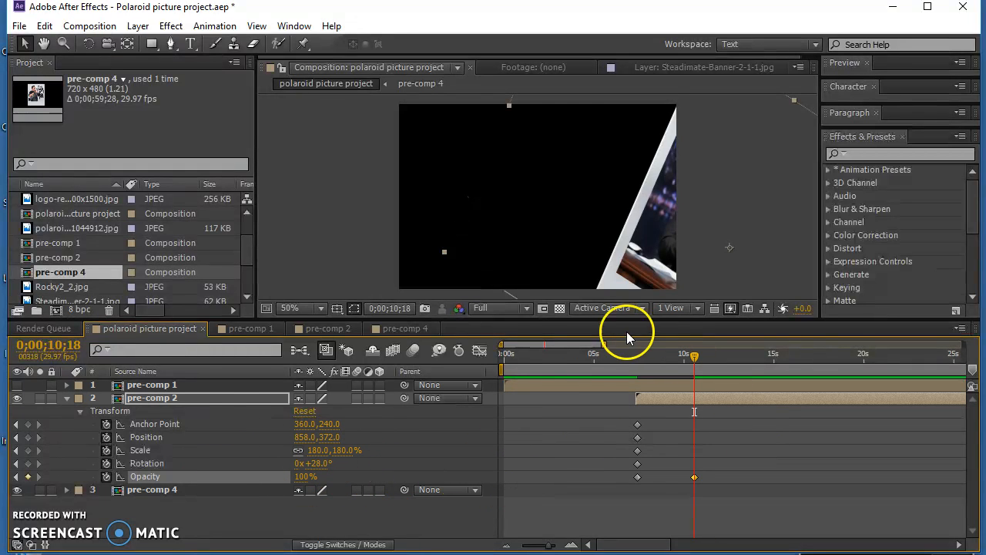
drag(319, 451, 265, 450)
drag(694, 187, 532, 191)
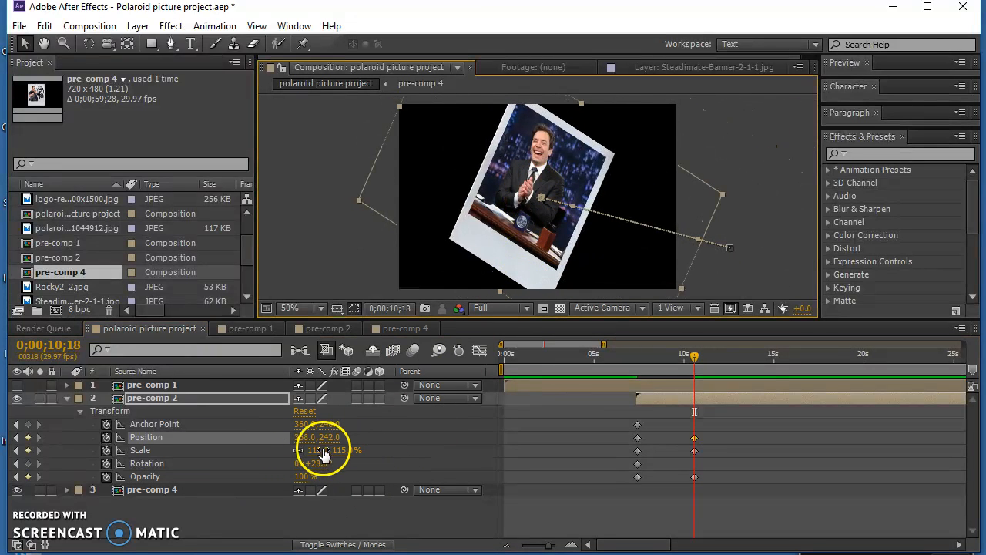
drag(312, 465, 277, 463)
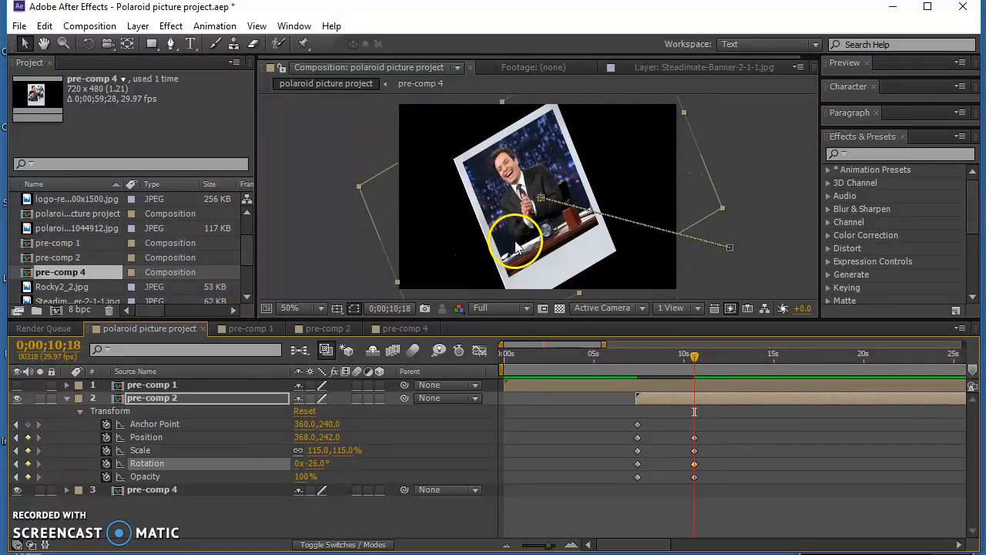
drag(546, 255, 537, 239)
drag(655, 356, 639, 356)
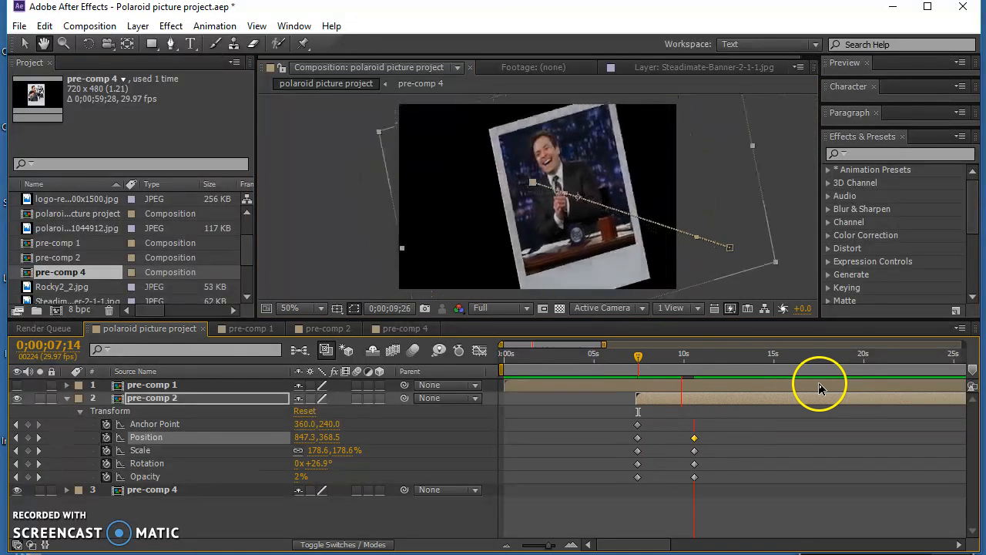
key(space)
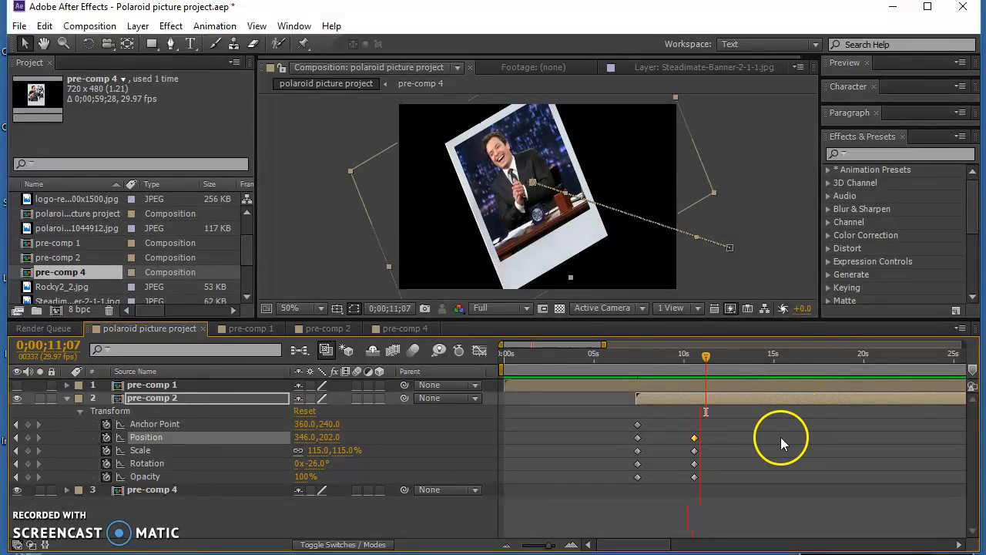
- Collapse and hide pre-comp 2, and expand pre-comp 4's transform properties
click(67, 398)
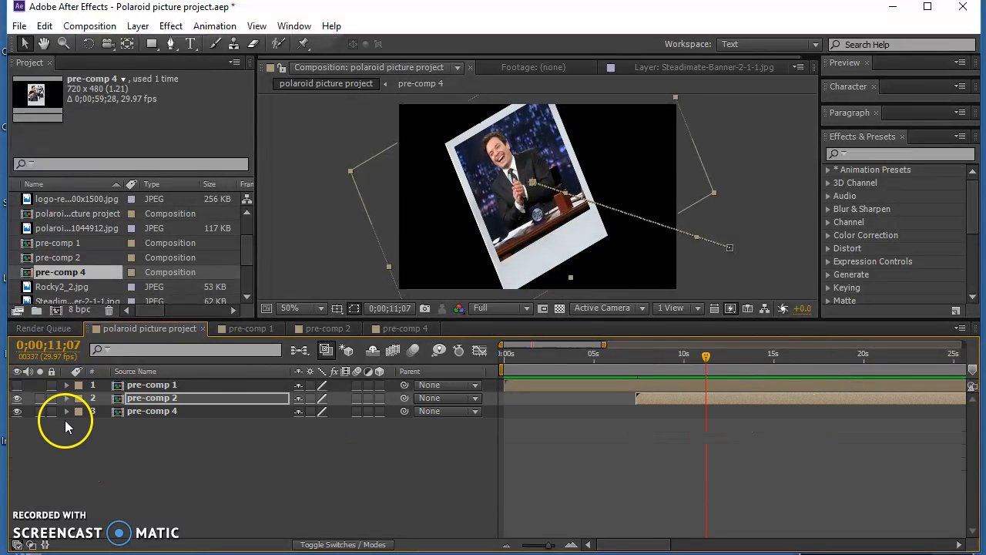
click(17, 411)
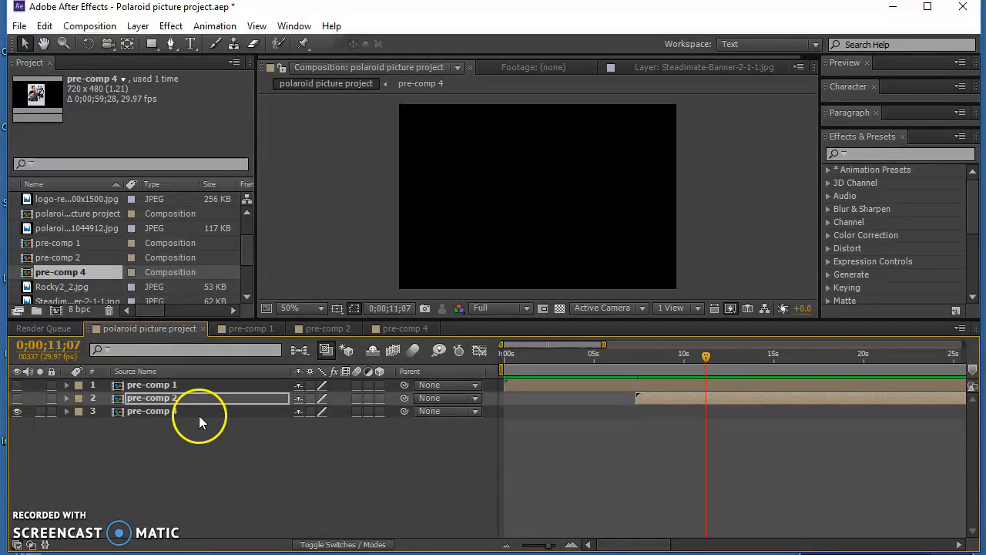
click(67, 411)
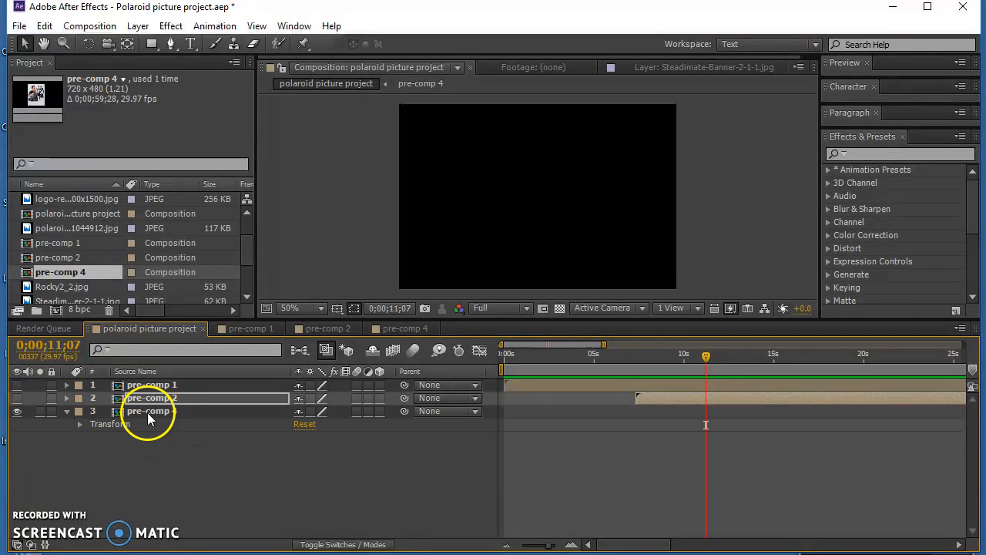
click(147, 413)
click(81, 424)
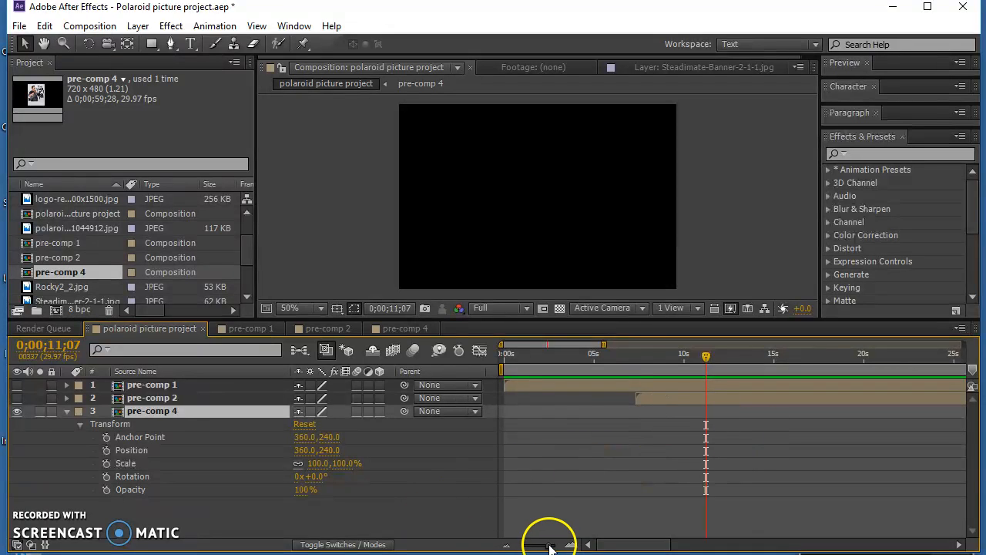
- Move the pre-comp 4 layer to start at about 8.5 seconds and set the current time to 0;00;09;10
drag(551, 546, 535, 544)
drag(884, 414, 572, 415)
drag(559, 355, 549, 356)
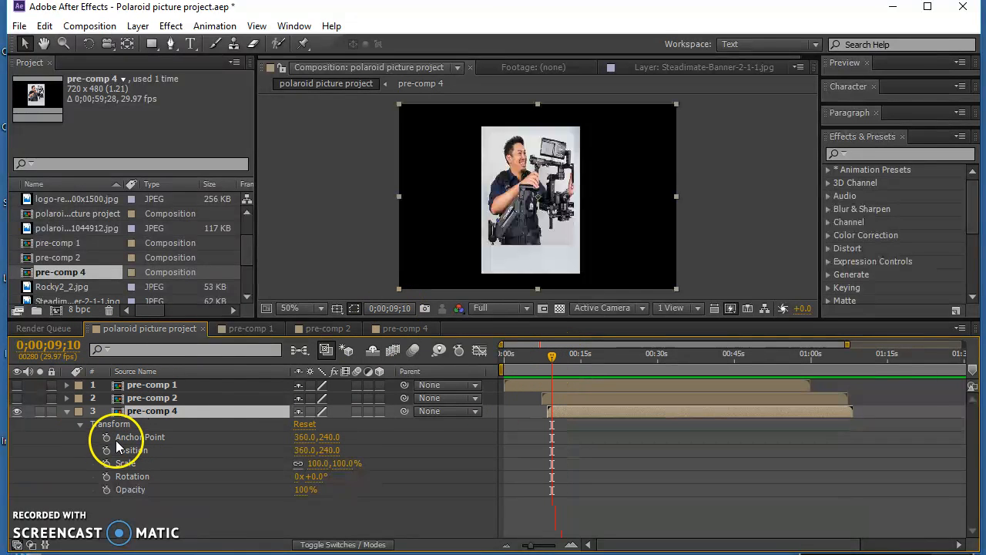
- At 0;00;09;10, set pre-comp 4 to 210% scale, position 402, 668 and 0% opacity, with keyframes started for all five transform properties
drag(315, 462, 402, 462)
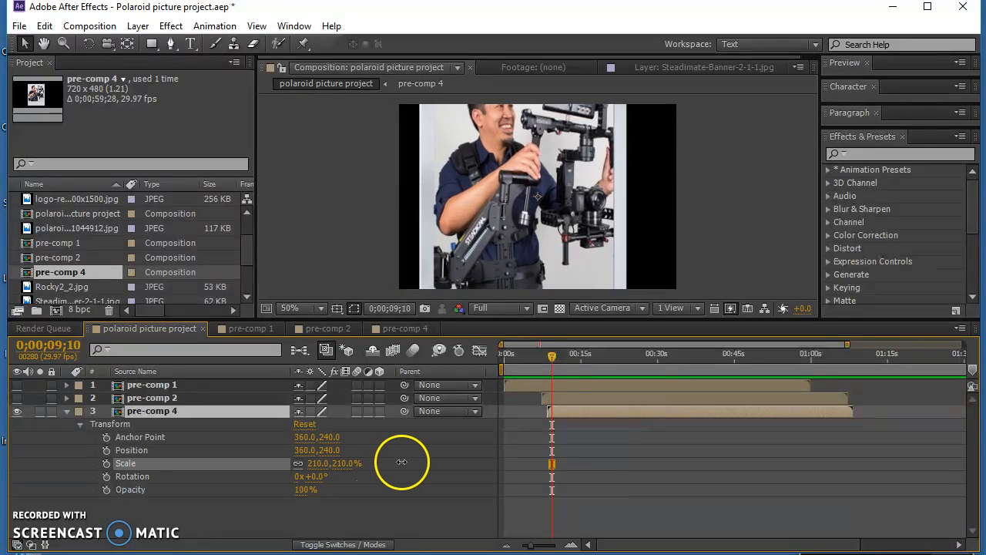
drag(562, 197, 566, 374)
click(106, 437)
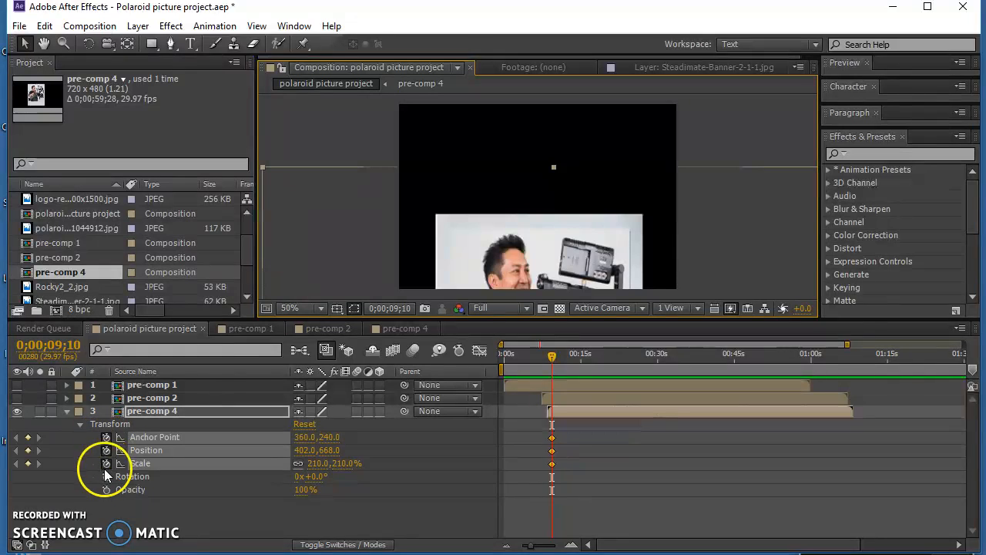
click(106, 476)
click(106, 490)
drag(308, 496, 187, 489)
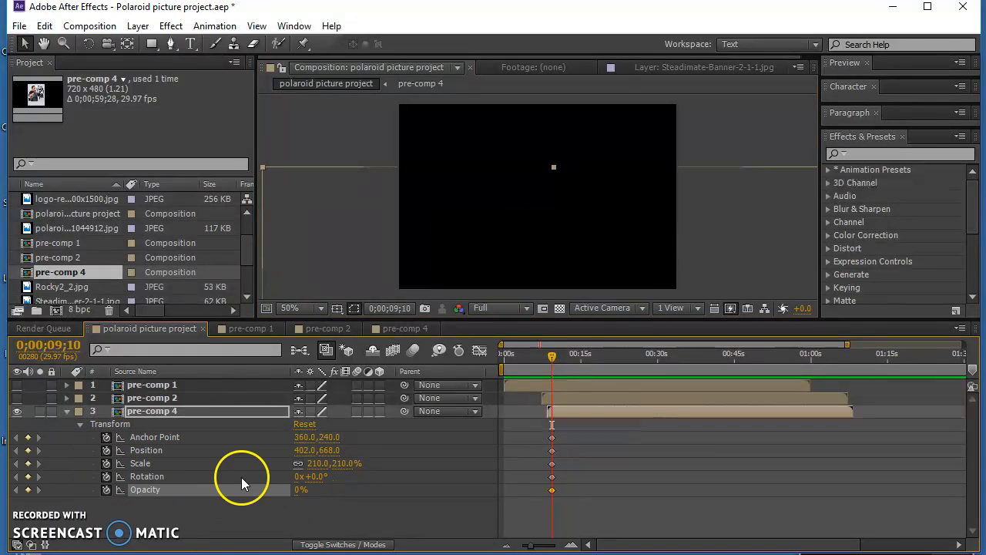
- At 0;00;12;22, keyframe pre-comp 4 at 100% opacity, 88% scale, 12° rotation and position 396, 240, and preview the animation
key(space)
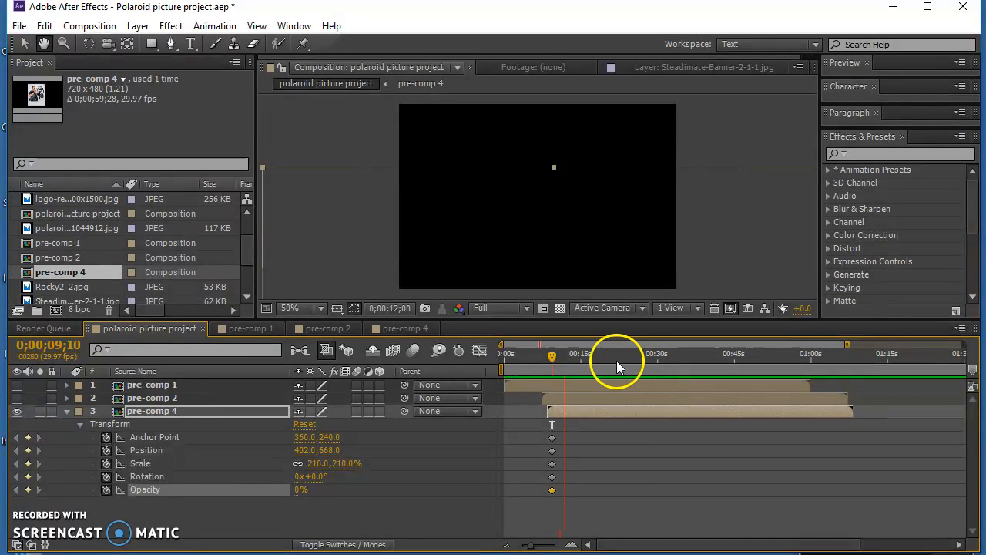
key(space)
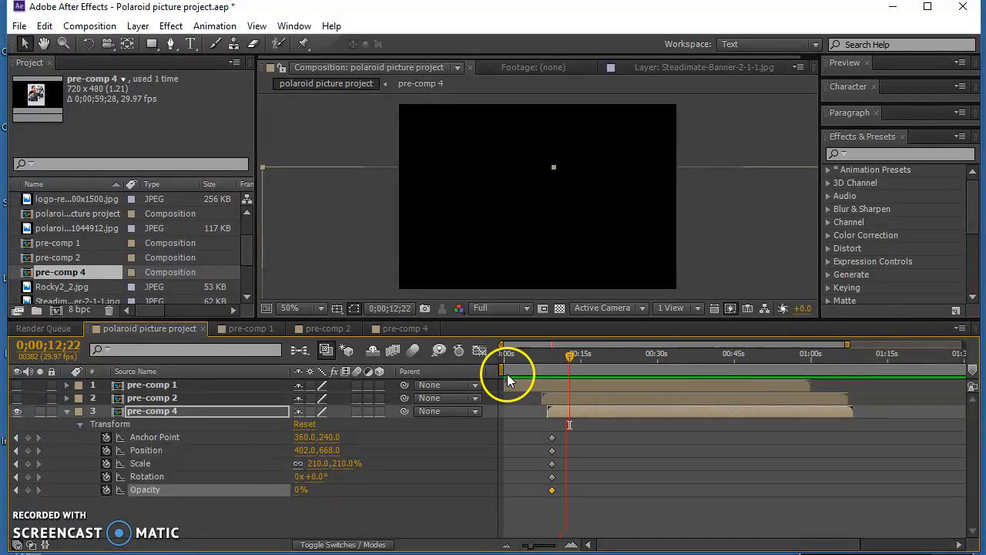
click(293, 499)
drag(297, 490, 266, 466)
drag(546, 265, 544, 100)
drag(316, 466, 265, 462)
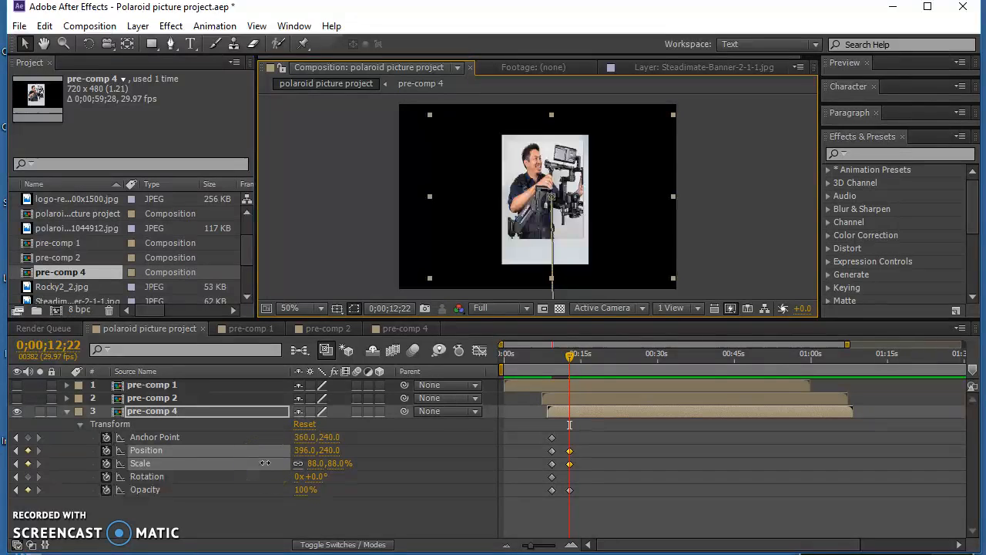
click(518, 308)
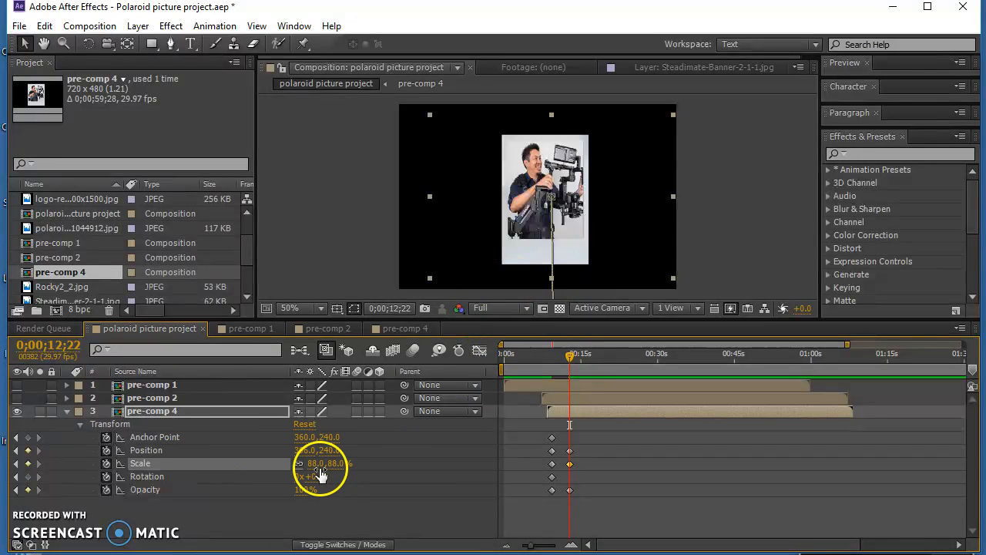
drag(316, 476, 324, 477)
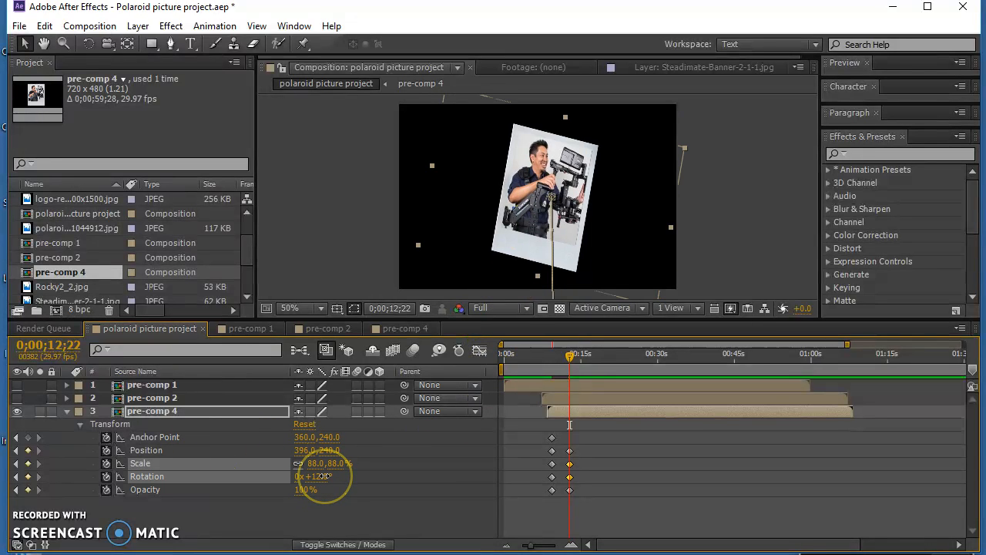
drag(573, 352, 547, 356)
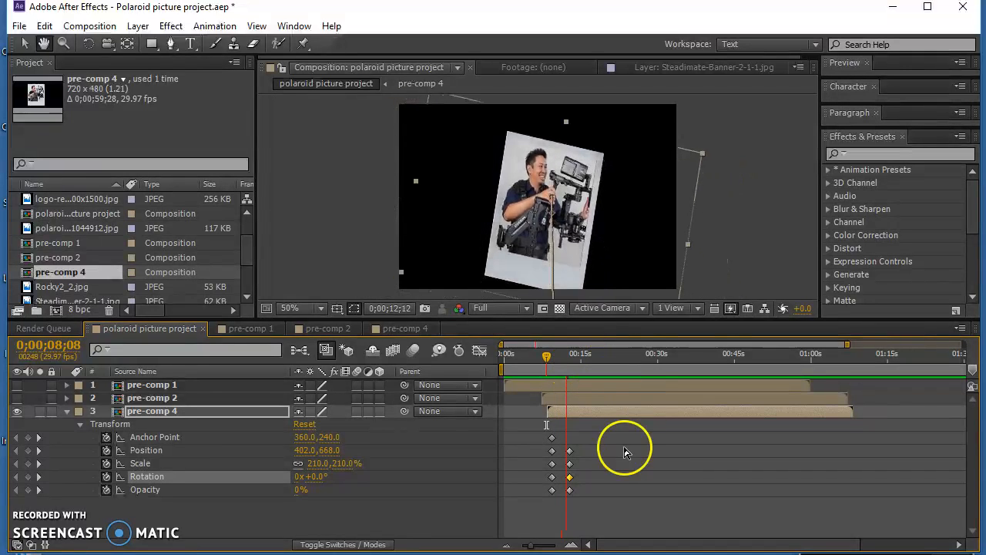
key(space)
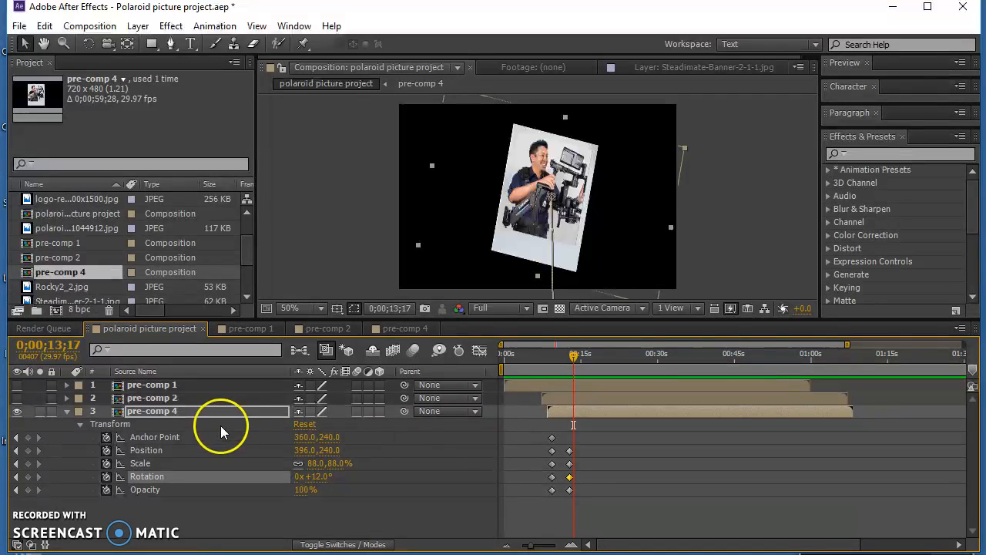
- Show the pre-comp 2 and pre-comp 1 layers again and preview the whole animation from 0;00;00;00
click(17, 397)
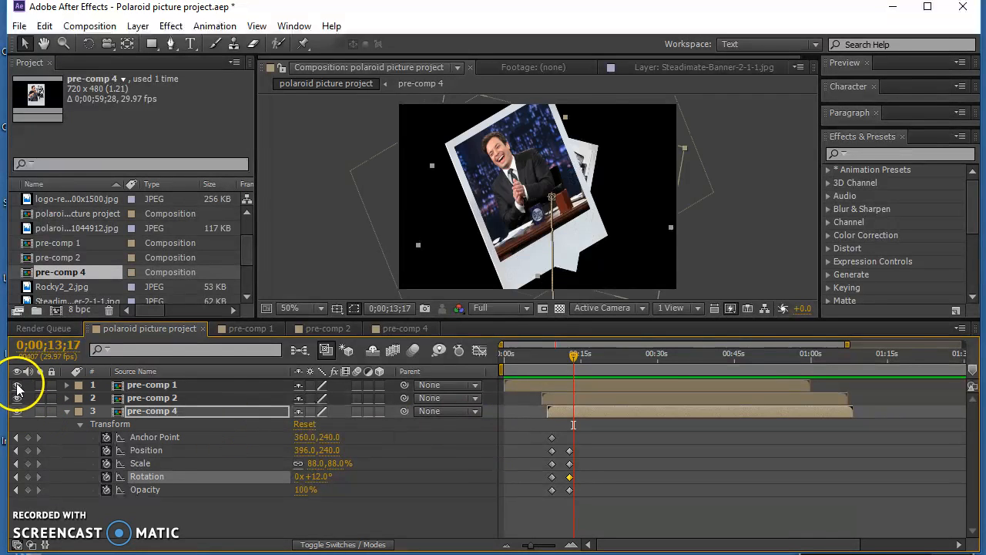
click(17, 385)
drag(547, 359, 450, 362)
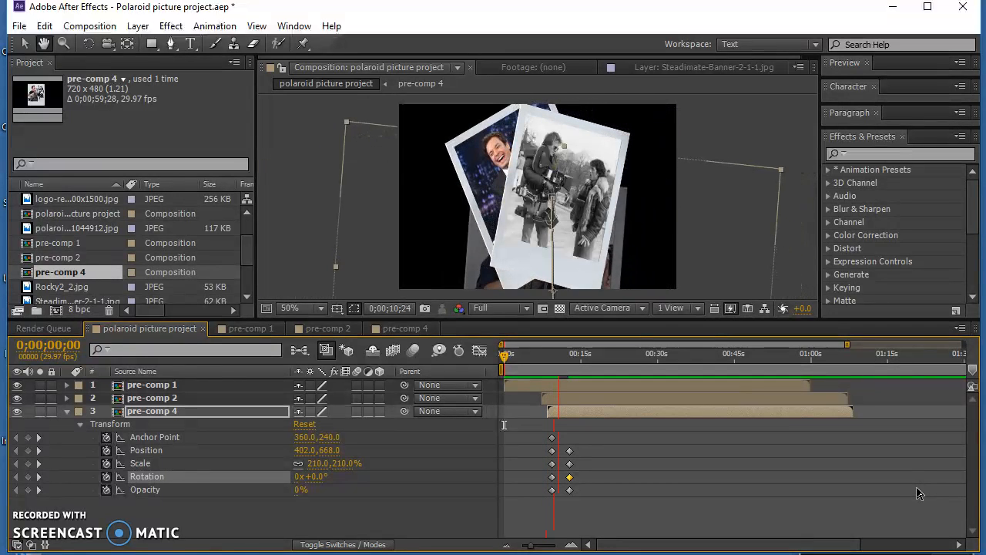
click(945, 532)
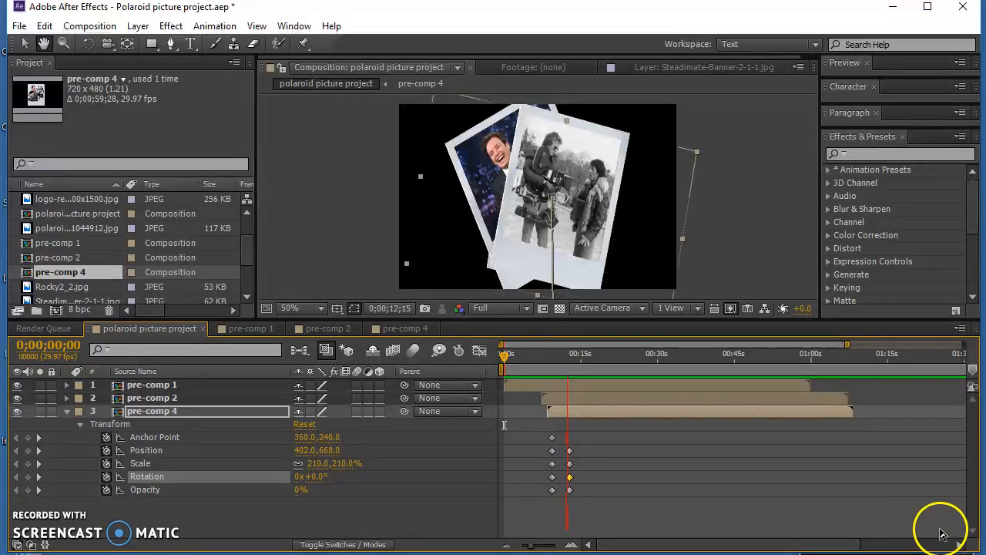
key(space)
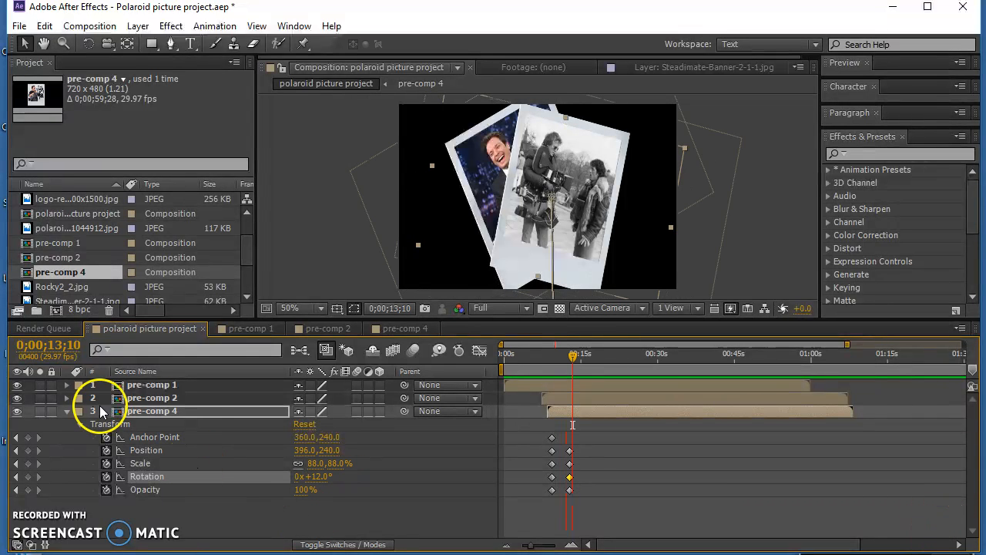
- Reorder the layers to pre-comp 4, pre-comp 2, pre-comp 1 from front to back, and preview the animation from 0;00;03;27
click(158, 397)
drag(168, 385, 176, 377)
click(167, 408)
click(522, 359)
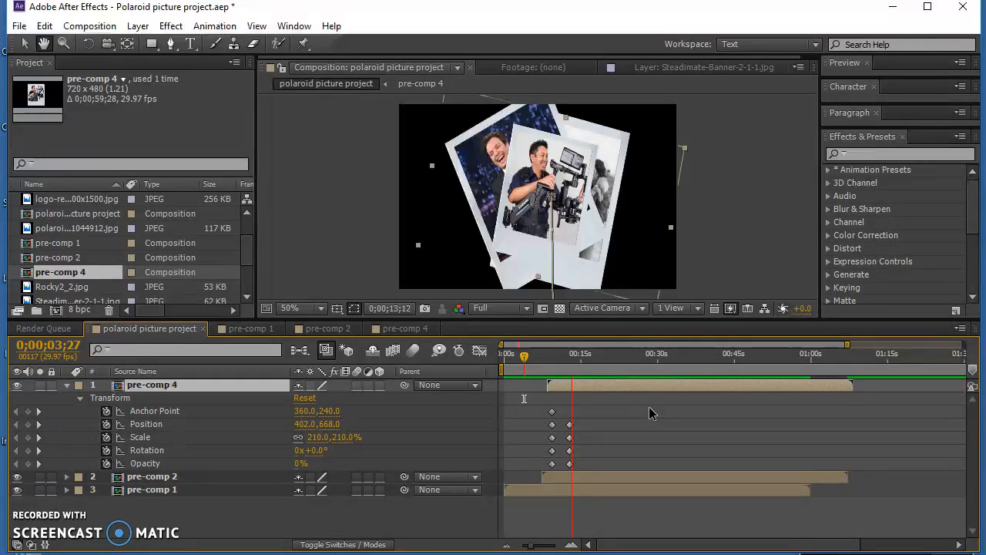
click(625, 410)
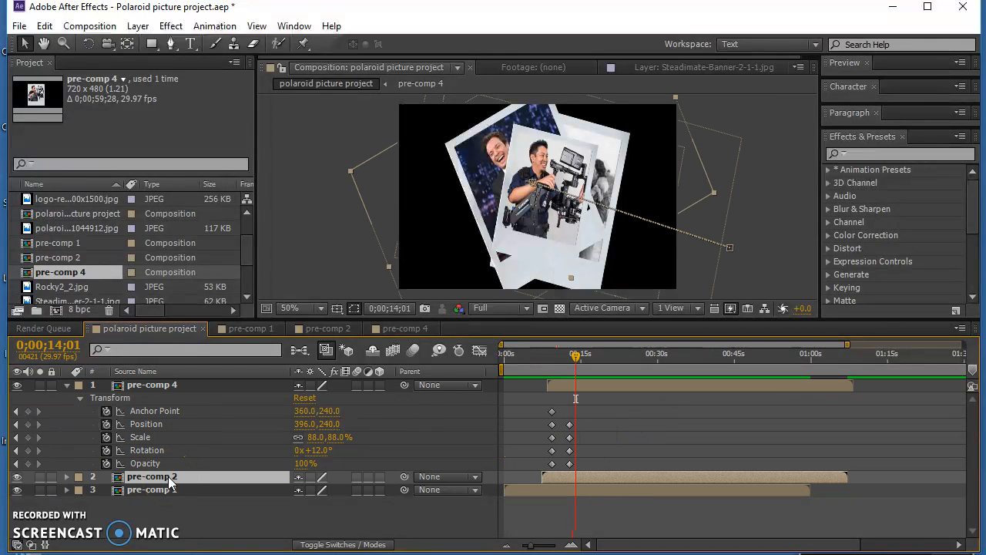
click(125, 478)
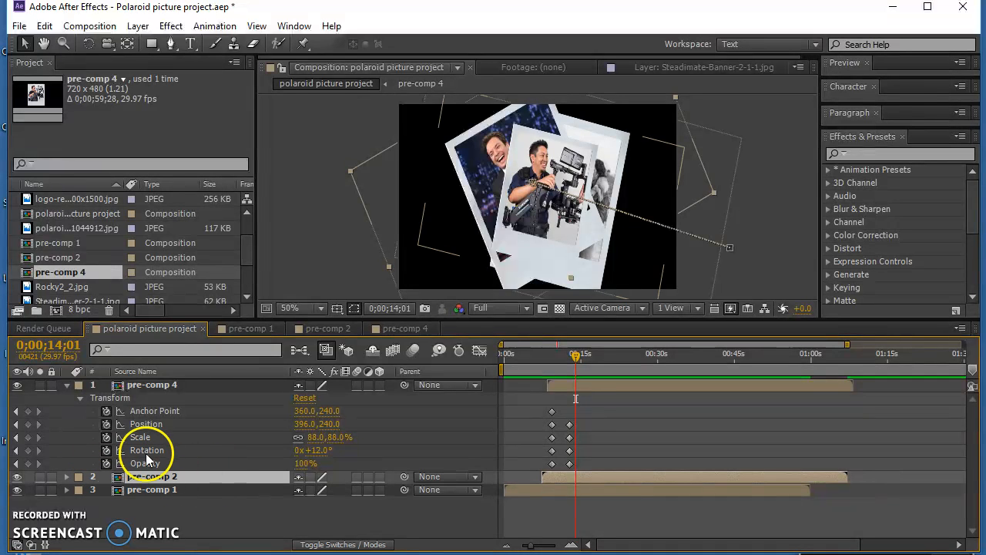
click(156, 386)
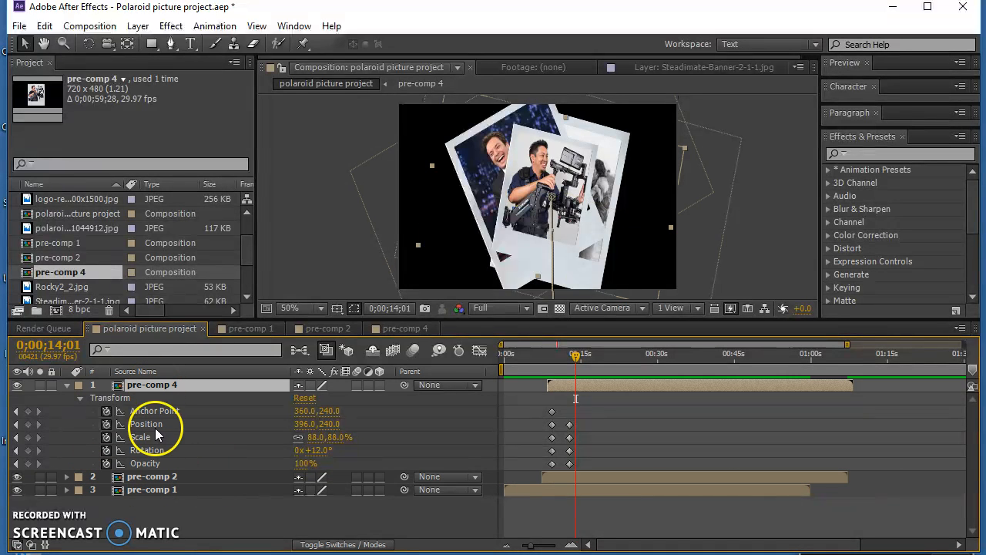
click(147, 489)
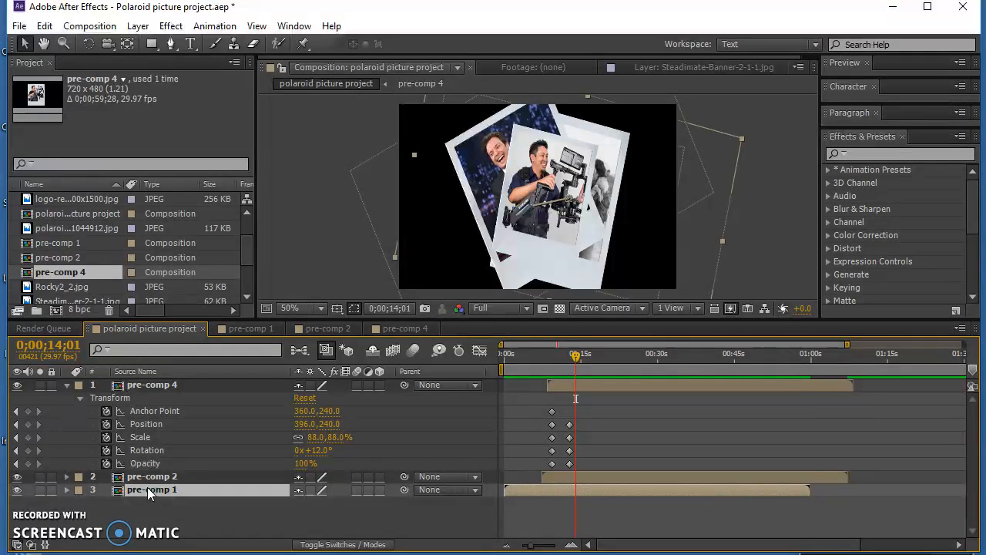
click(150, 475)
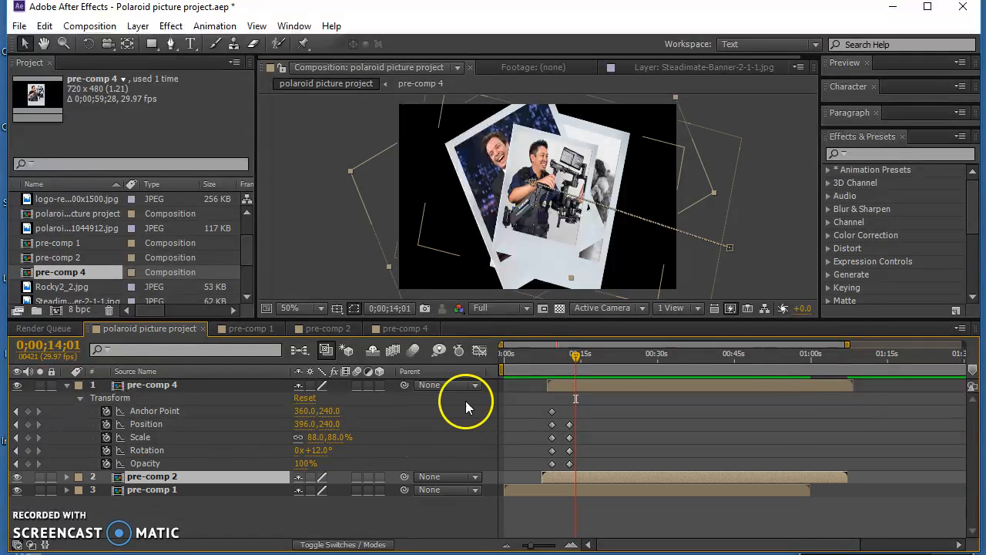
- Hide and collapse the pre-comp 4 layer, and expand pre-comp 2's transform properties
drag(574, 359, 572, 361)
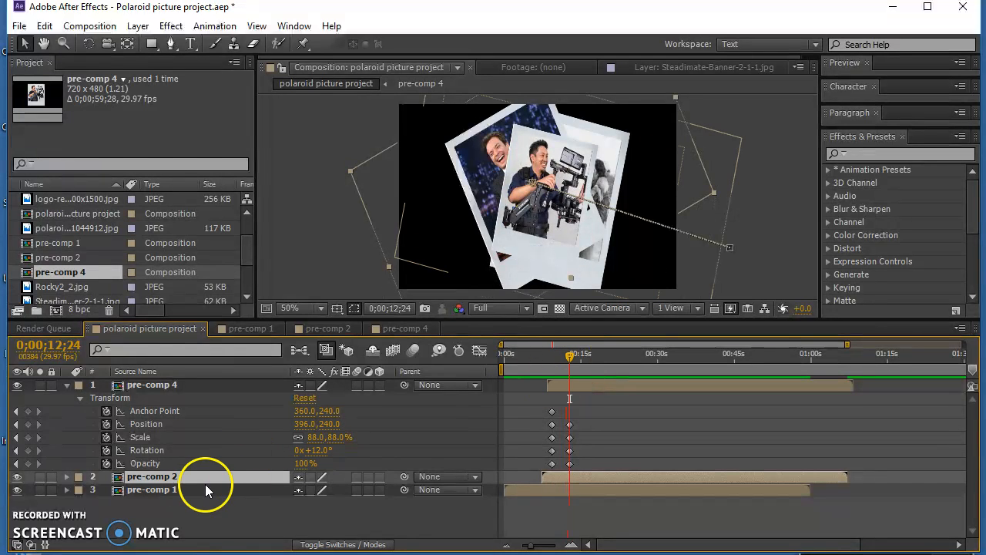
click(17, 386)
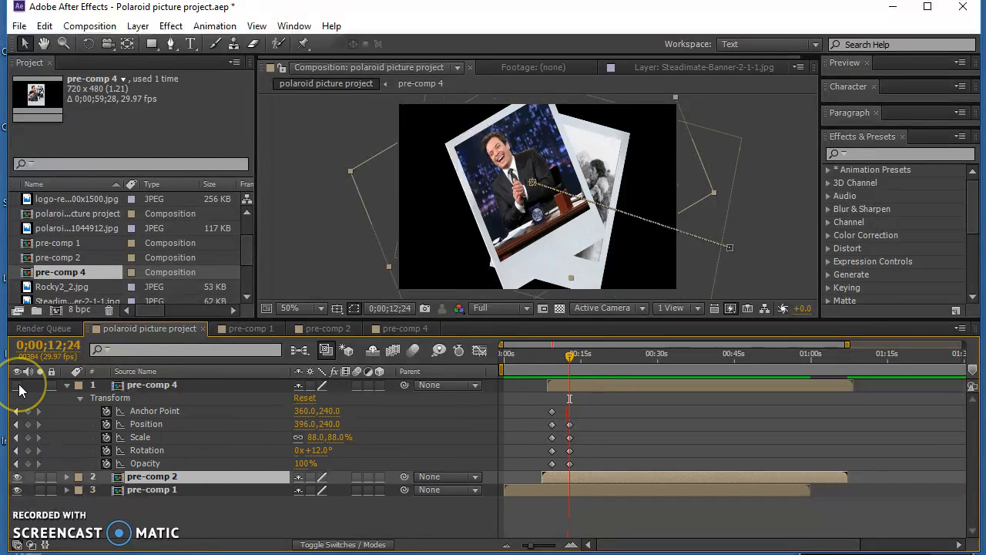
click(17, 478)
click(18, 478)
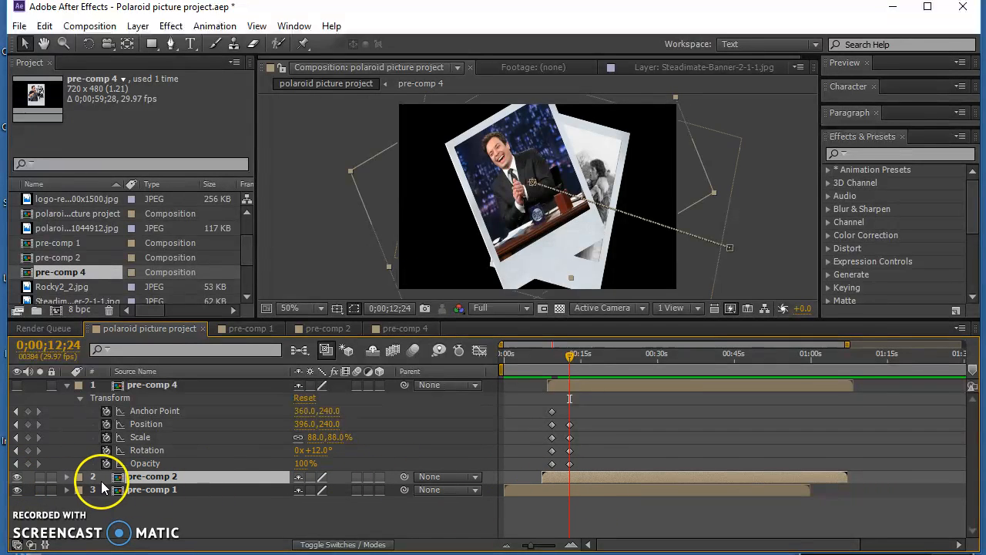
click(67, 386)
click(67, 398)
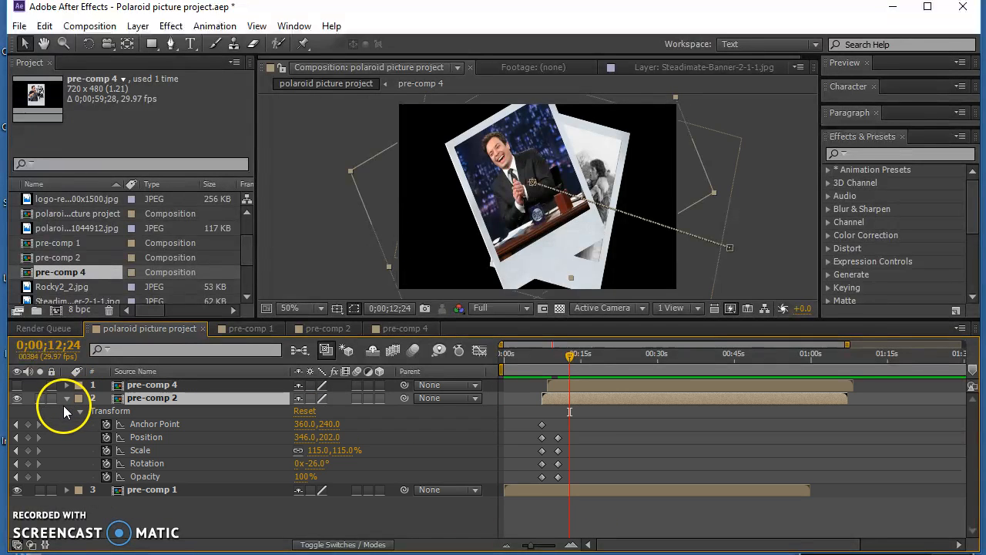
- At pre-comp 2's end keyframes at 0;00;10;18, move its photo sideways to position 222, 204
drag(571, 356, 553, 364)
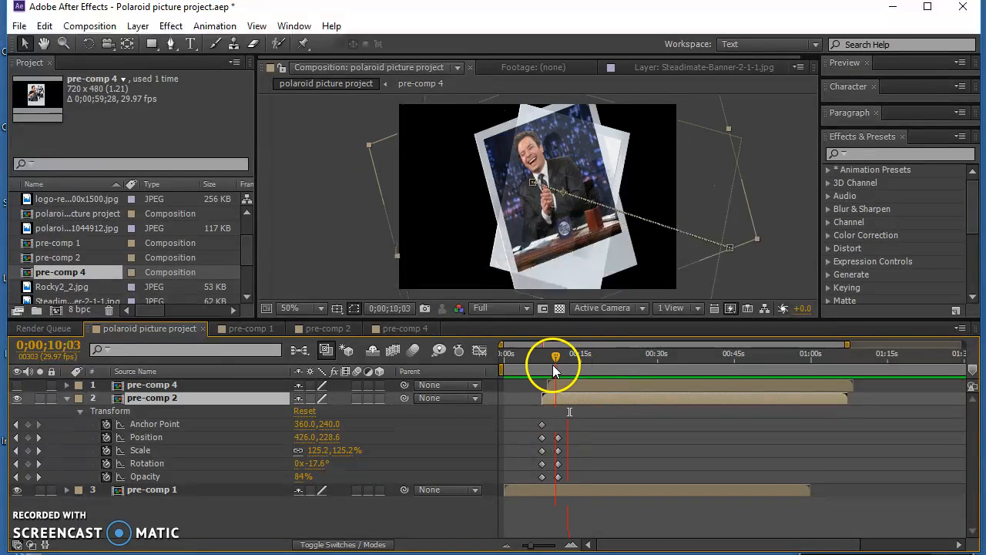
drag(531, 546, 551, 546)
drag(747, 357, 746, 356)
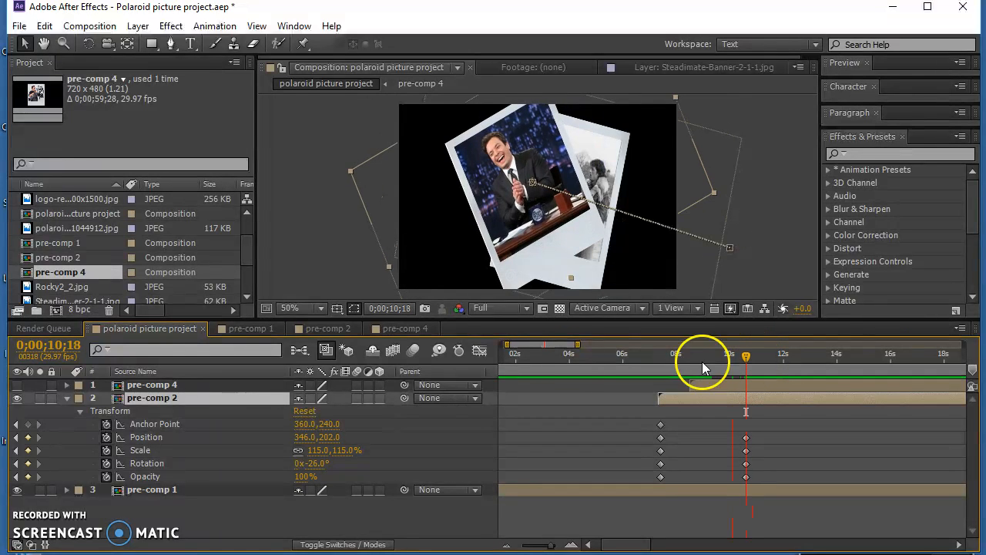
drag(547, 251, 501, 255)
- Show the pre-comp 4 layer again and preview the animation from about 6 seconds
click(660, 416)
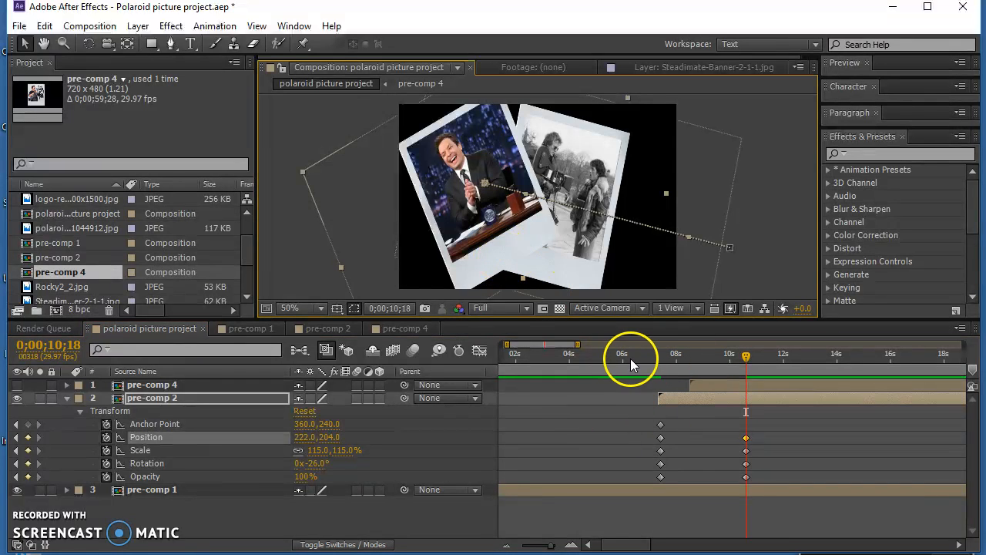
click(17, 385)
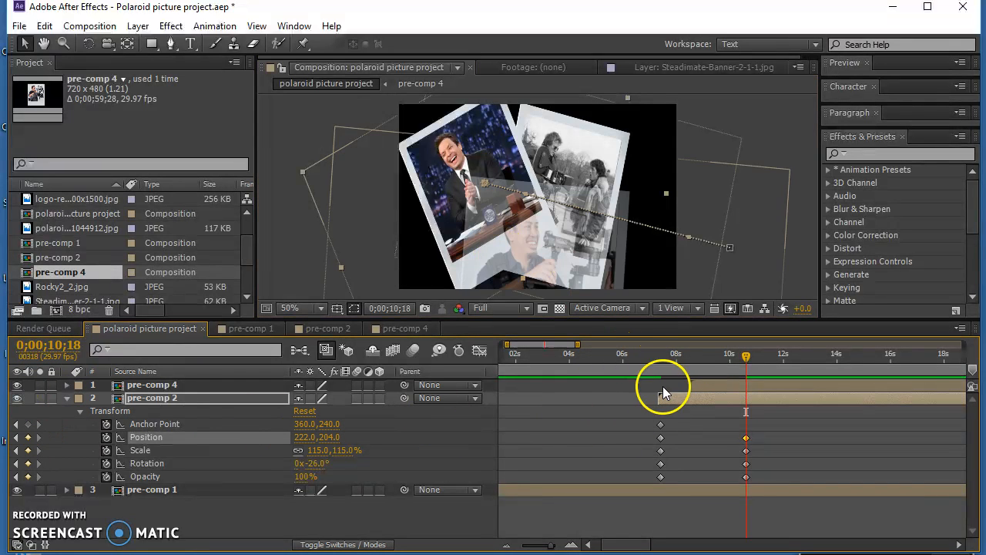
click(623, 355)
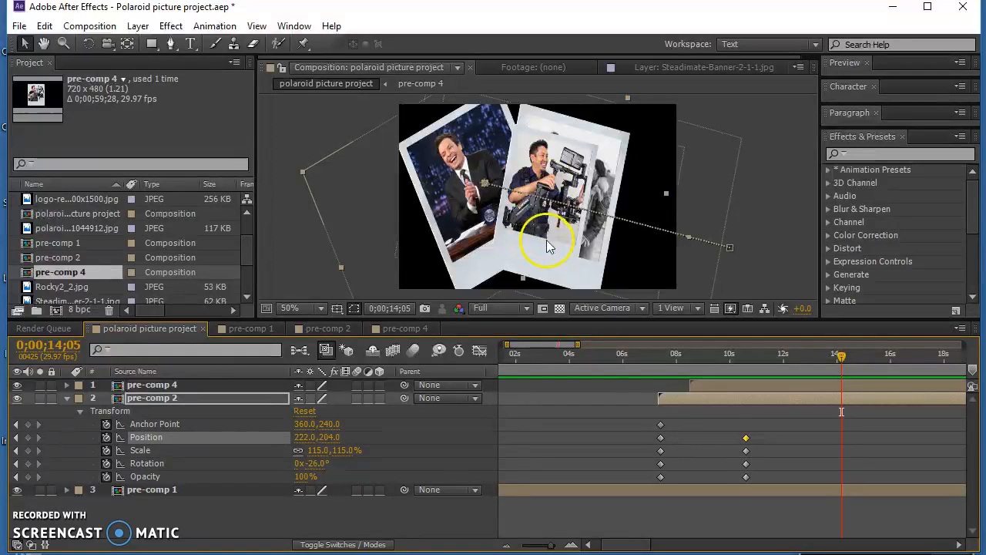
- Expand pre-comp 1's transform properties and move the current time to 0;00;13;25
click(65, 489)
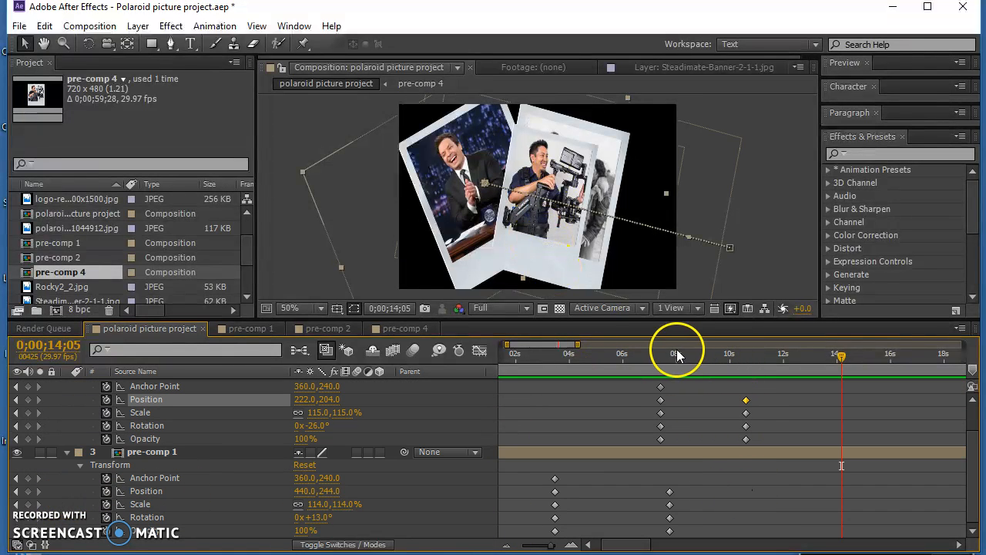
drag(685, 350, 832, 359)
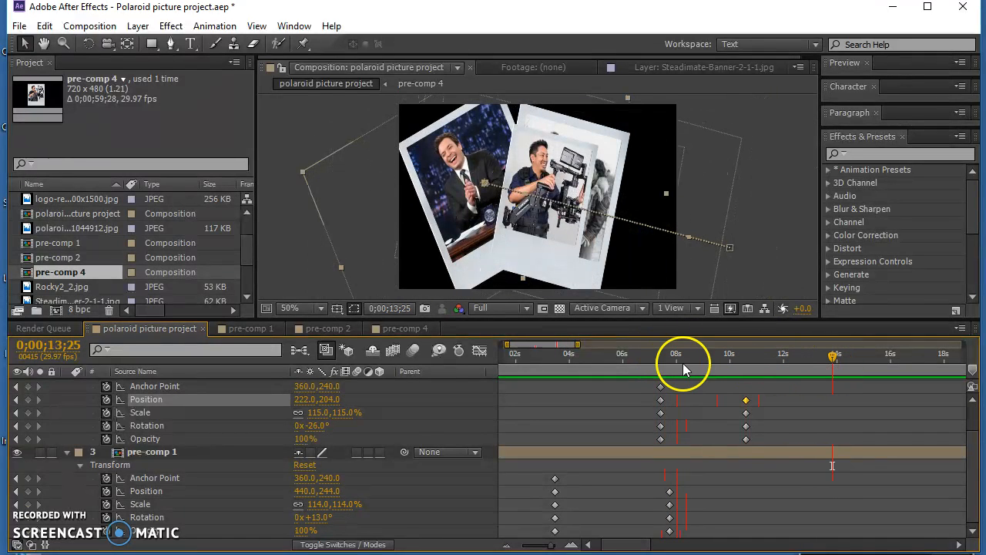